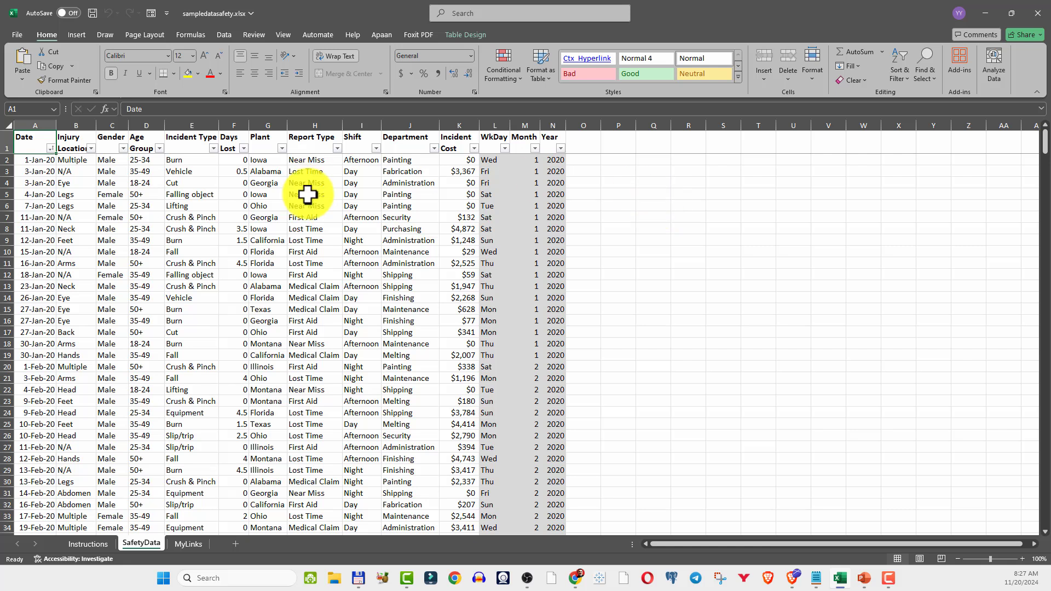
# Look through the Instructions, SafetyData and MyLinks sheets, returning to the Date header in the SafetyData table
pyautogui.click(42, 170)
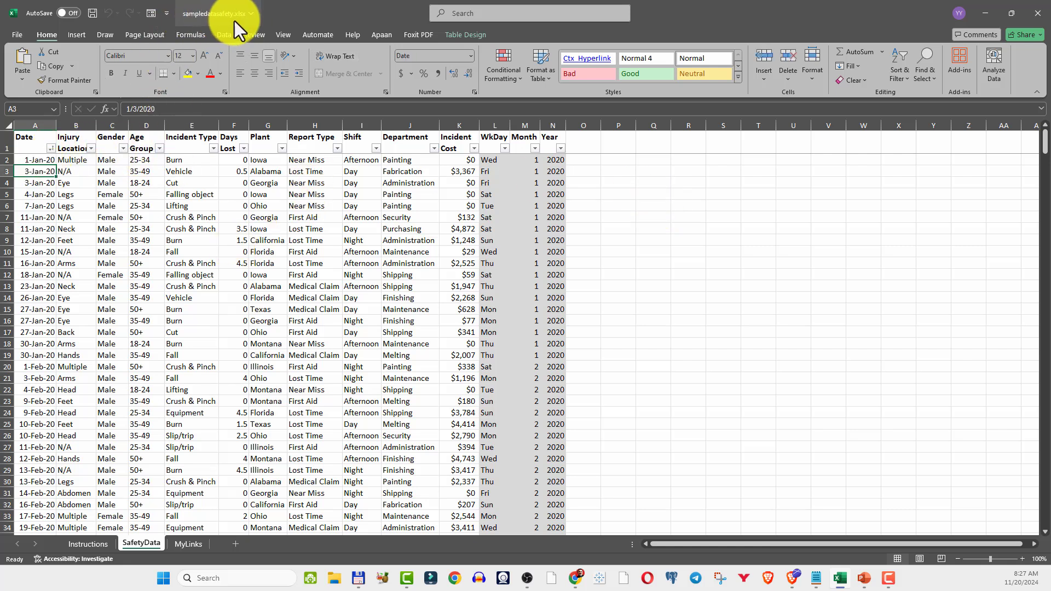
pyautogui.click(28, 141)
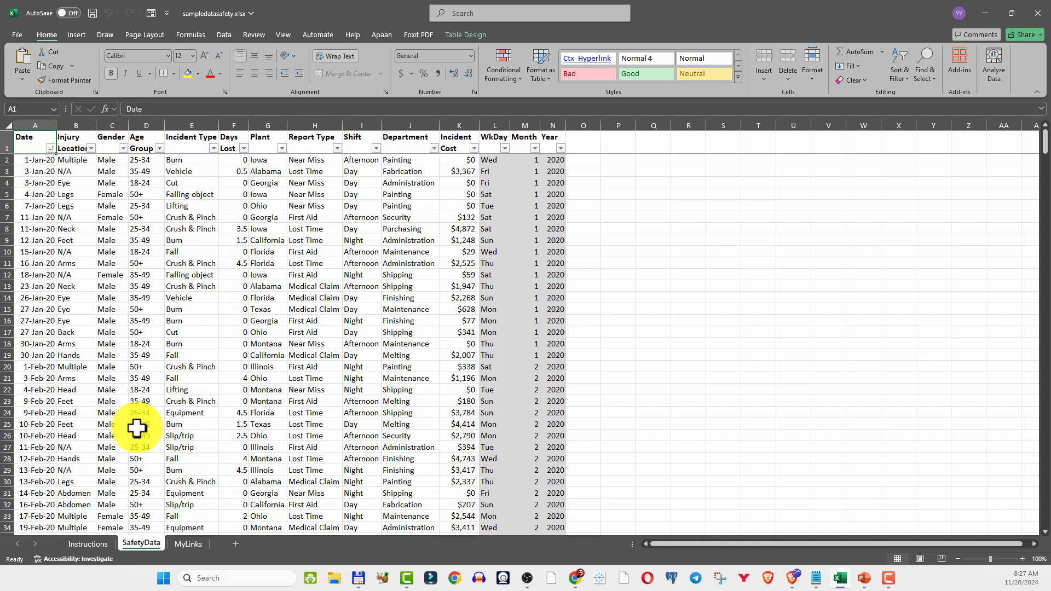
pyautogui.click(88, 544)
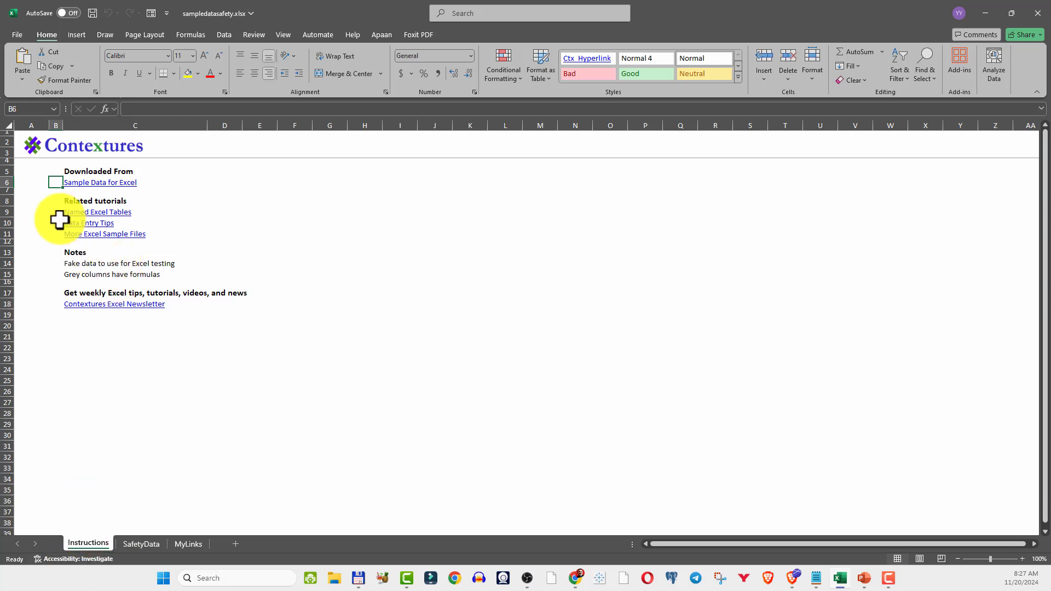
pyautogui.click(144, 545)
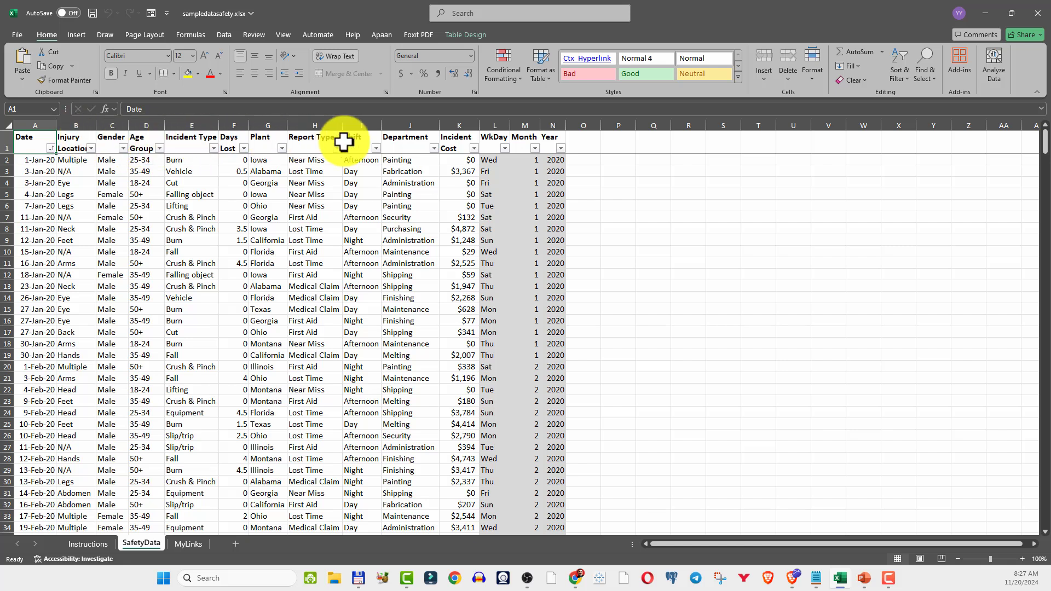
pyautogui.click(175, 147)
pyautogui.click(89, 544)
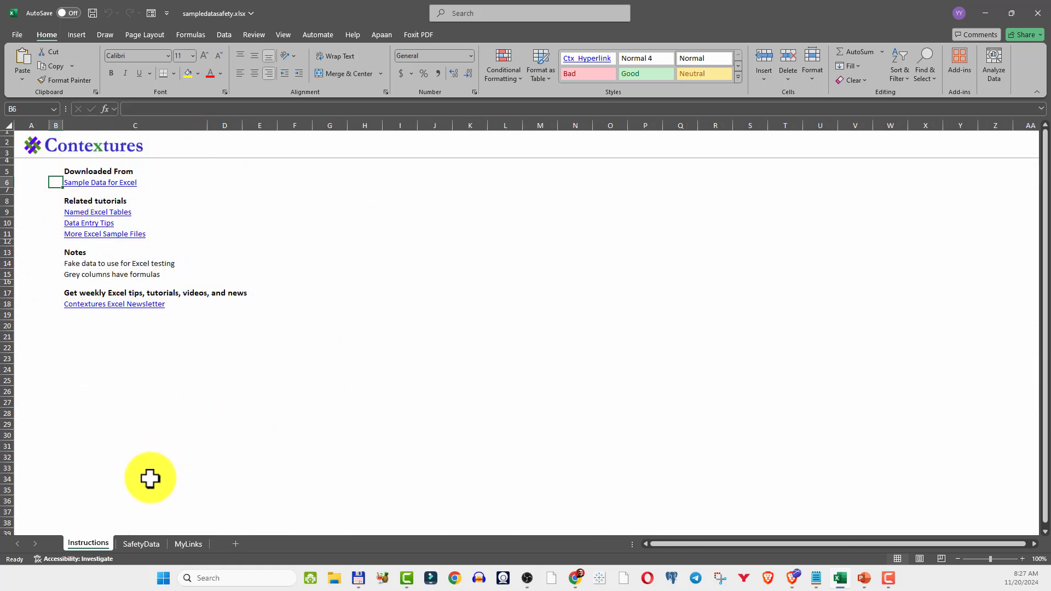
pyautogui.click(176, 547)
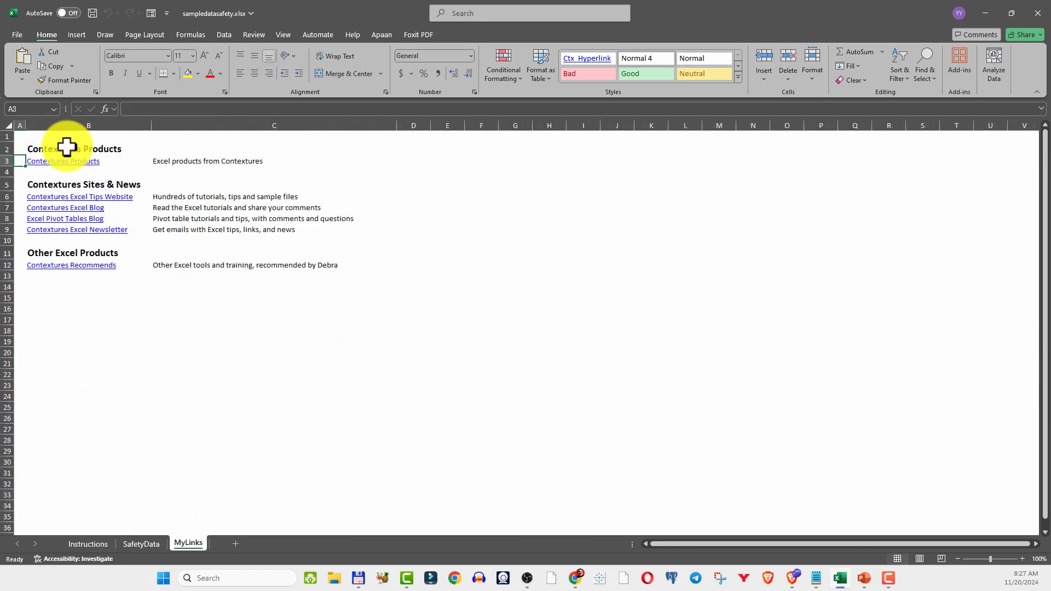
pyautogui.click(92, 544)
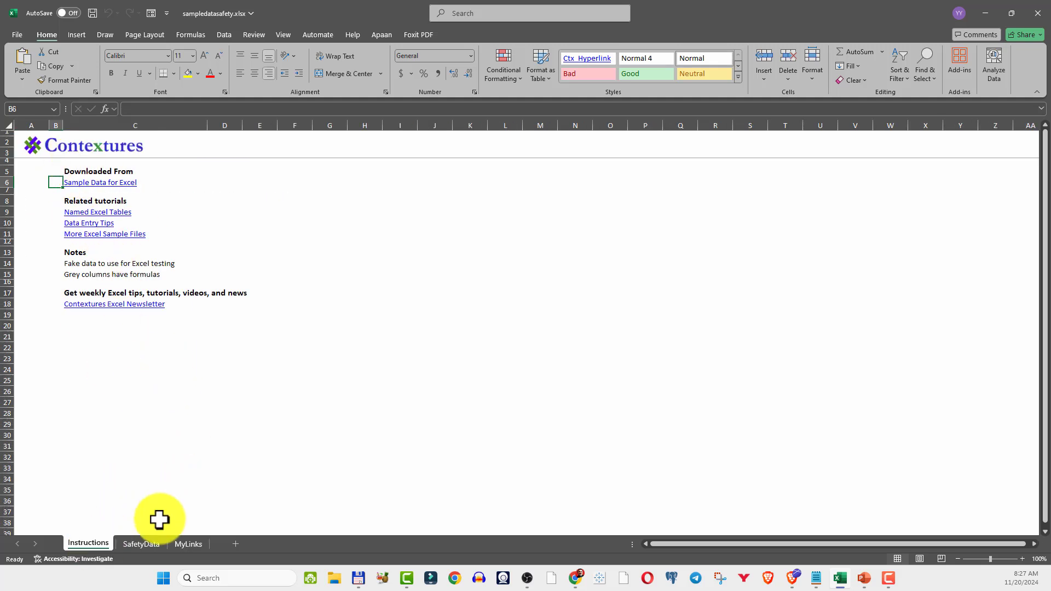
pyautogui.click(133, 544)
pyautogui.click(35, 144)
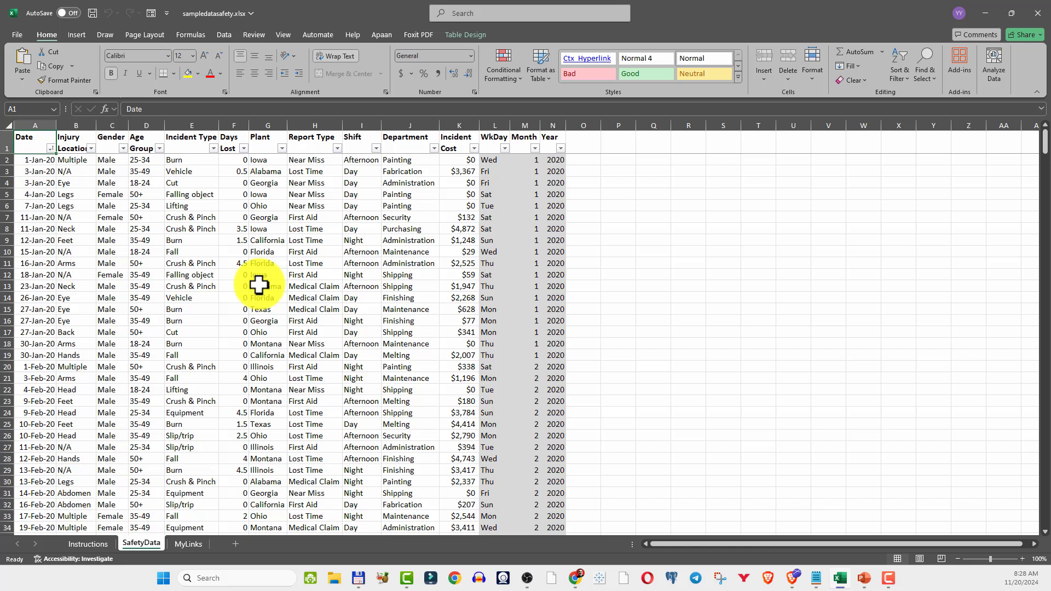
# Handwrite the profit formula π = R − C in pink pen over the empty cells beside the safety table
pyautogui.click(653, 160)
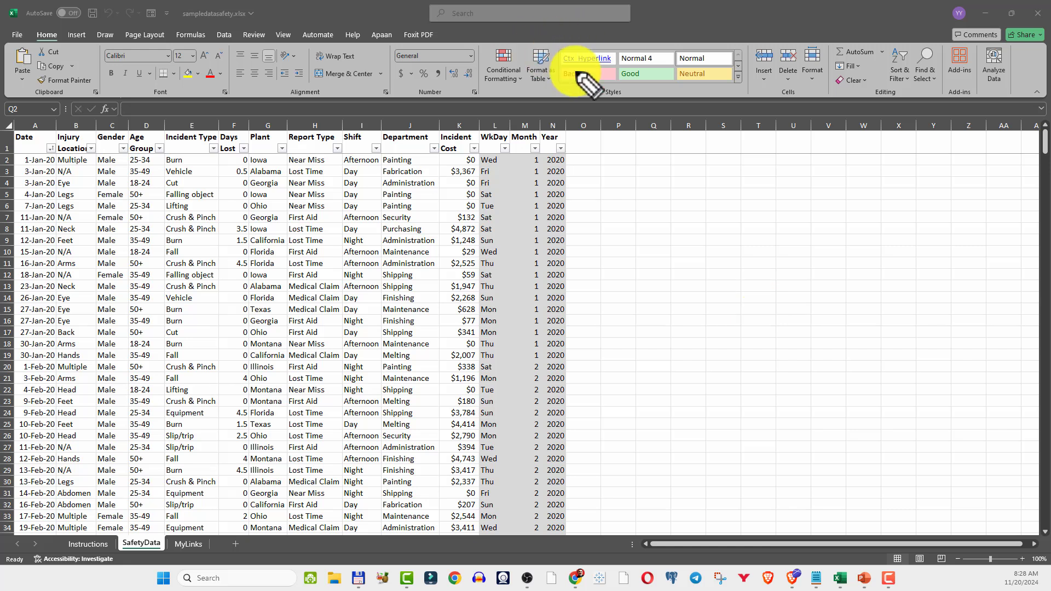
pyautogui.click(647, 182)
pyautogui.moveTo(648, 193)
pyautogui.mouseDown()
pyautogui.moveTo(647, 209)
pyautogui.moveTo(660, 207)
pyautogui.moveTo(680, 172)
pyautogui.mouseUp()
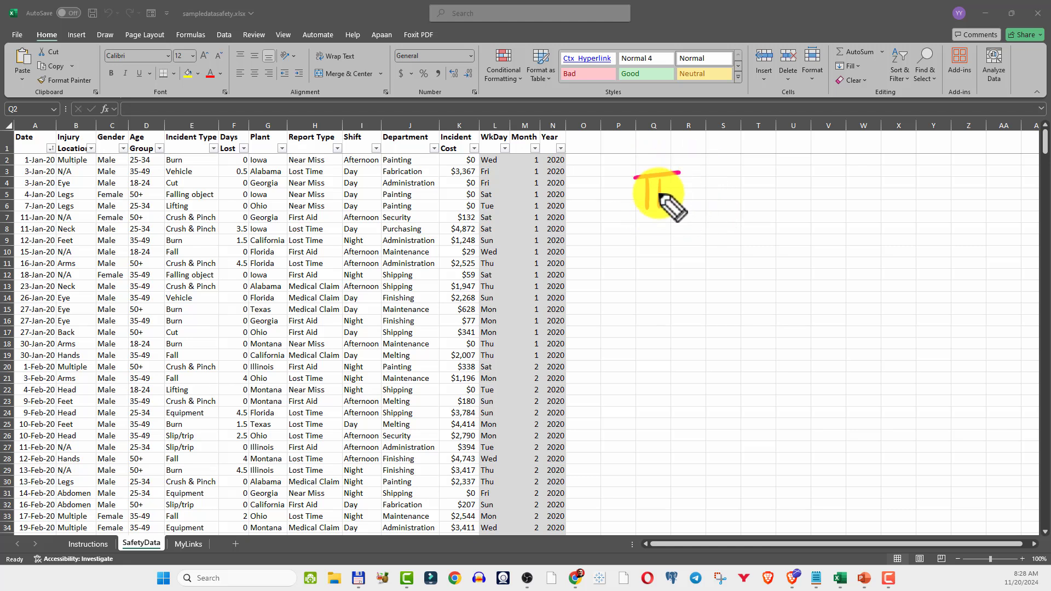
pyautogui.moveTo(692, 186); pyautogui.dragTo(706, 186)
pyautogui.moveTo(692, 197)
pyautogui.mouseDown()
pyautogui.moveTo(740, 203)
pyautogui.moveTo(835, 182)
pyautogui.mouseUp()
pyautogui.moveTo(893, 165)
pyautogui.mouseDown()
pyautogui.moveTo(883, 193)
pyautogui.moveTo(893, 195)
pyautogui.mouseUp()
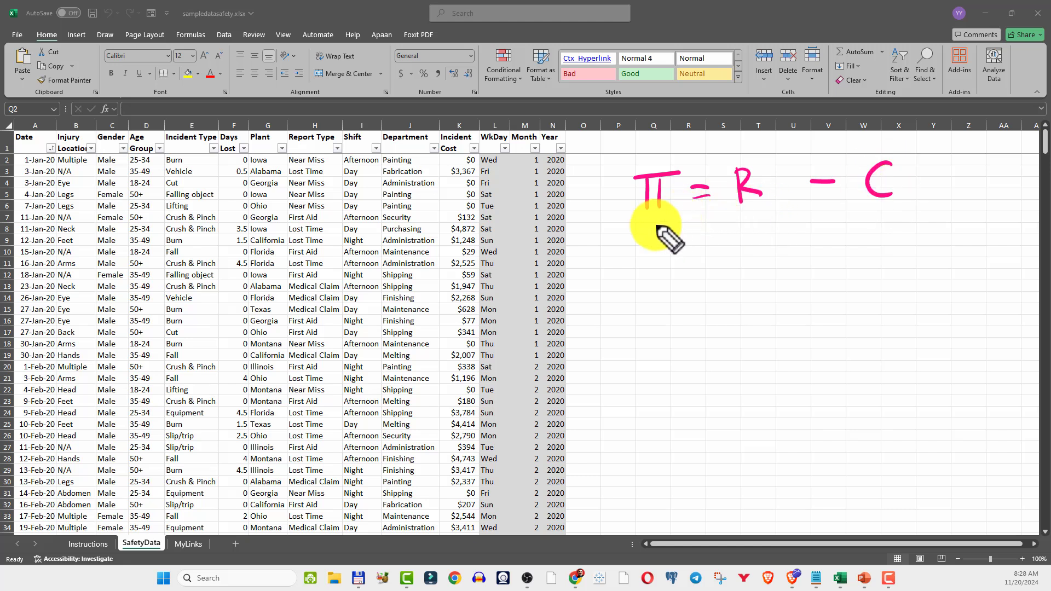
# Add pen arrows to the handwritten formula: upward beside π and R, and downward beside C
pyautogui.moveTo(675, 182)
pyautogui.mouseDown()
pyautogui.moveTo(676, 208)
pyautogui.moveTo(683, 190)
pyautogui.mouseUp()
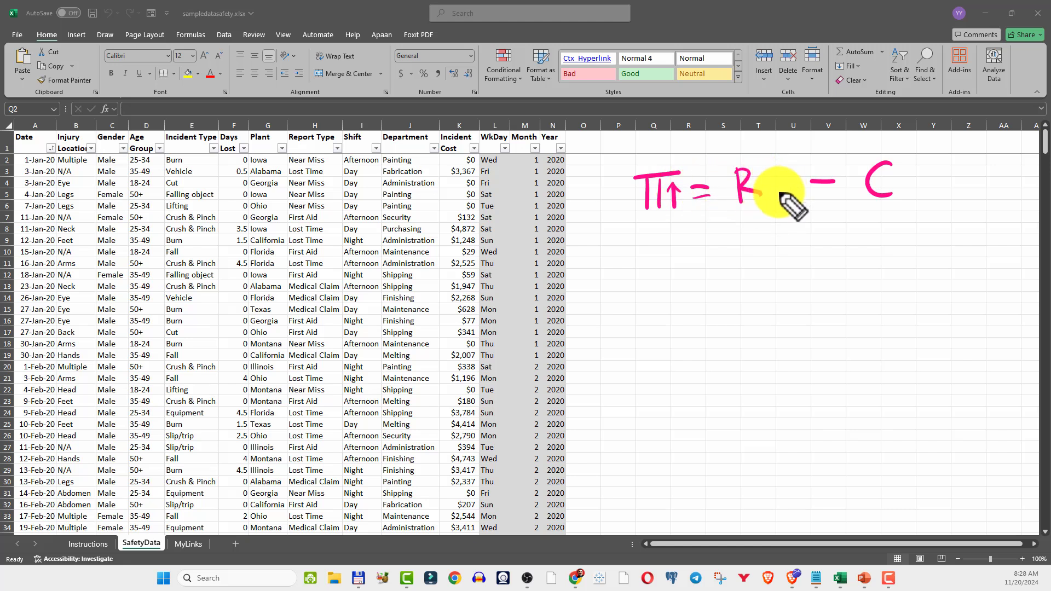
pyautogui.moveTo(776, 201)
pyautogui.mouseDown()
pyautogui.moveTo(773, 178)
pyautogui.moveTo(788, 182)
pyautogui.mouseUp()
pyautogui.moveTo(908, 165)
pyautogui.mouseDown()
pyautogui.moveTo(907, 195)
pyautogui.moveTo(913, 177)
pyautogui.mouseUp()
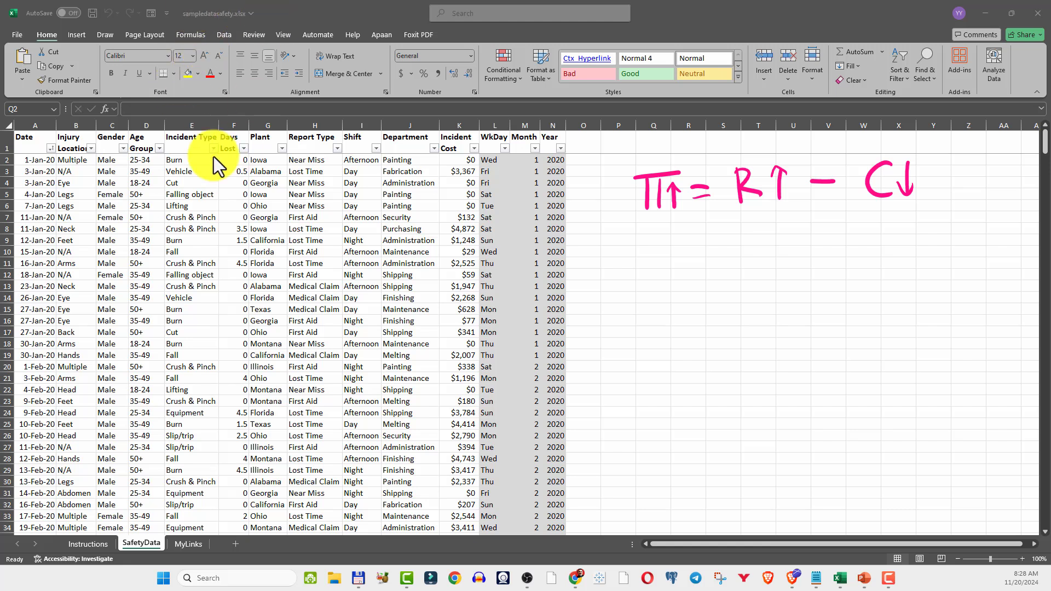
# Examine the first incident records by date, injury location, gender, incident type, department and incident cost
pyautogui.click(37, 160)
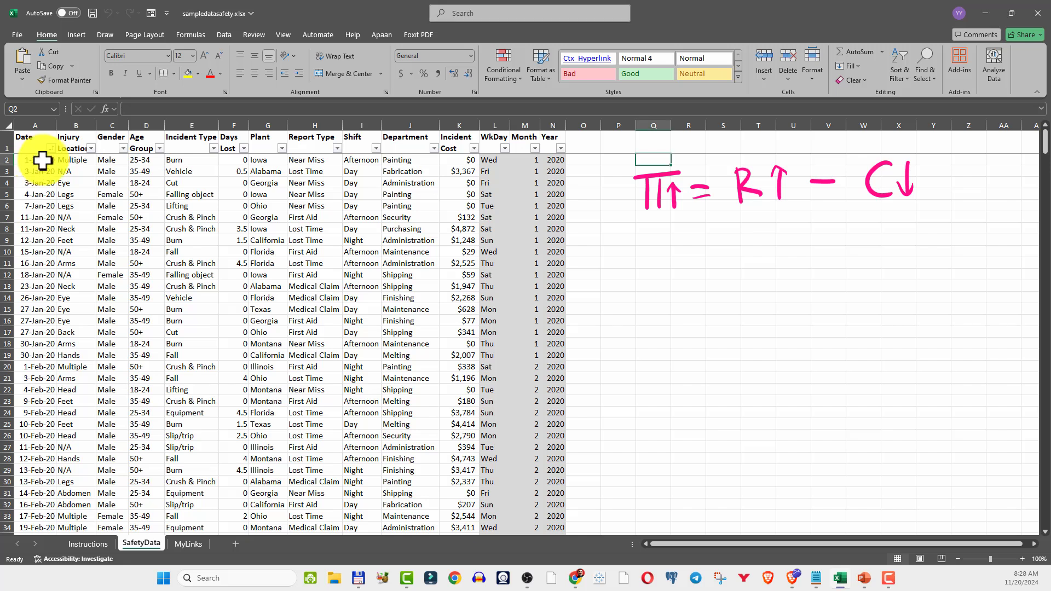
pyautogui.click(415, 162)
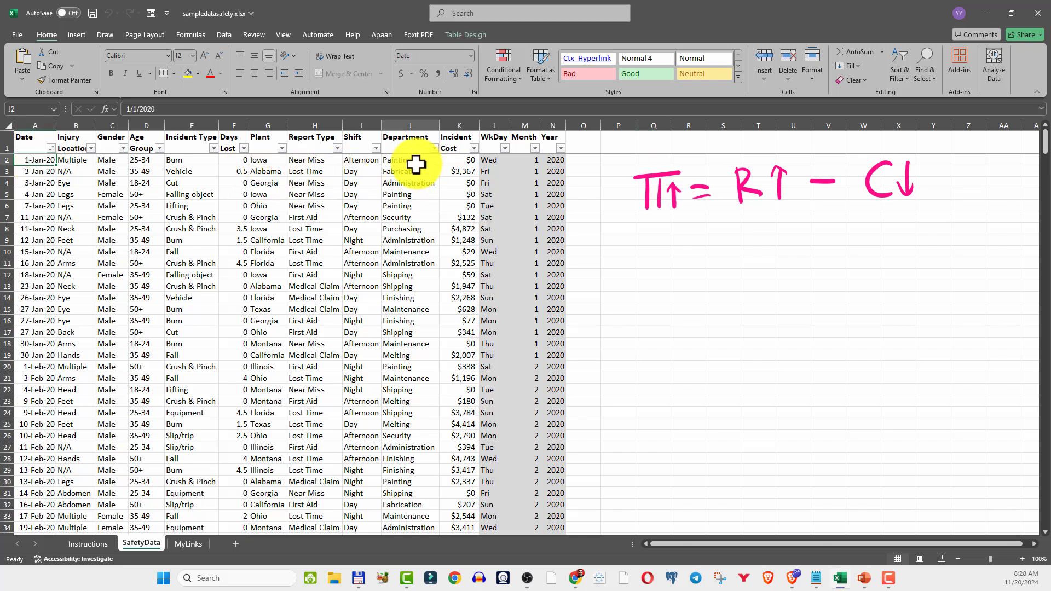
pyautogui.click(453, 182)
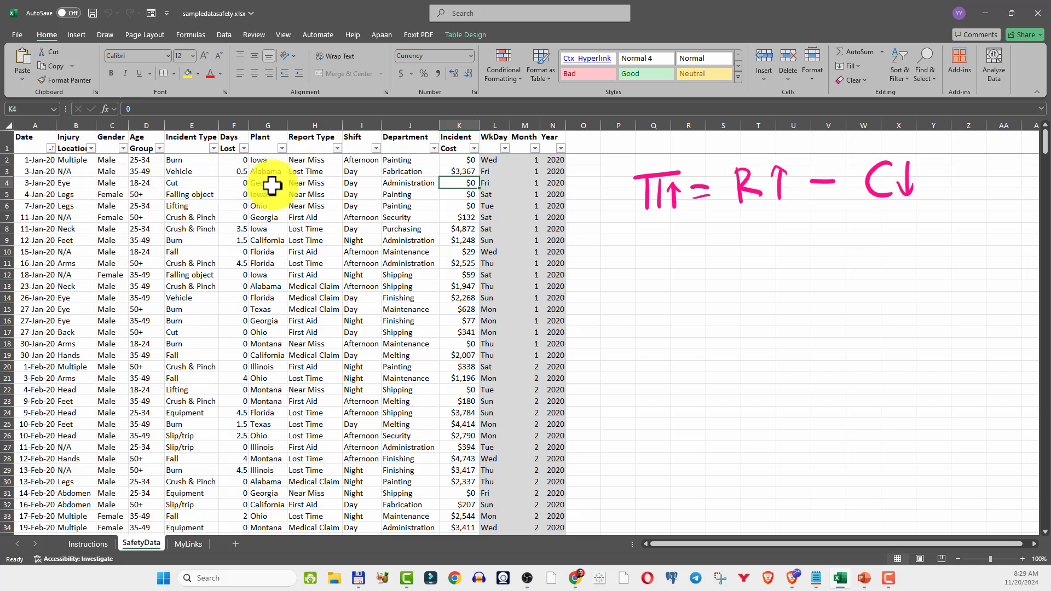
pyautogui.click(191, 147)
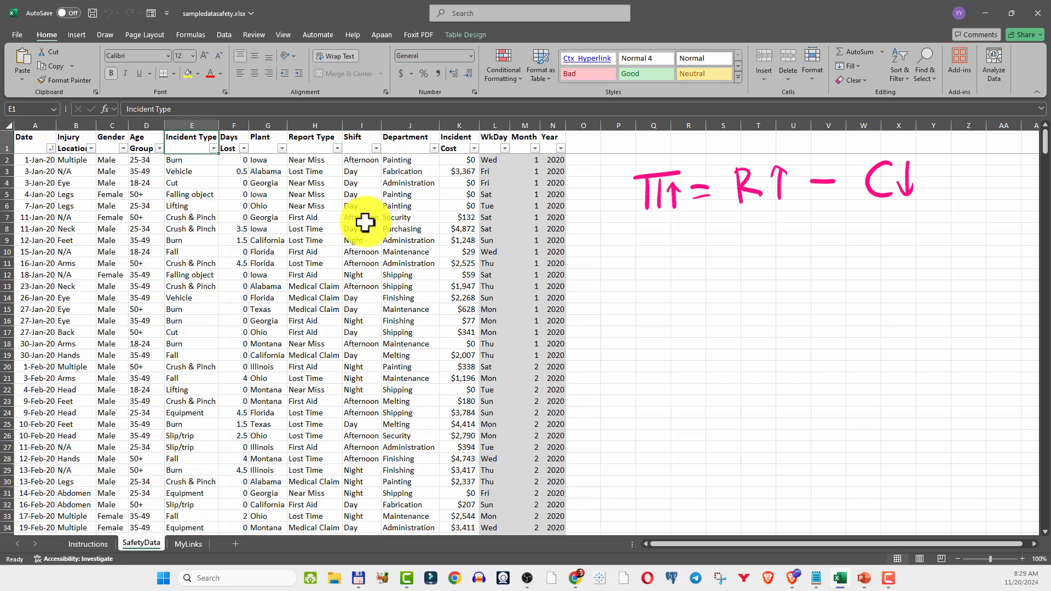
pyautogui.click(446, 145)
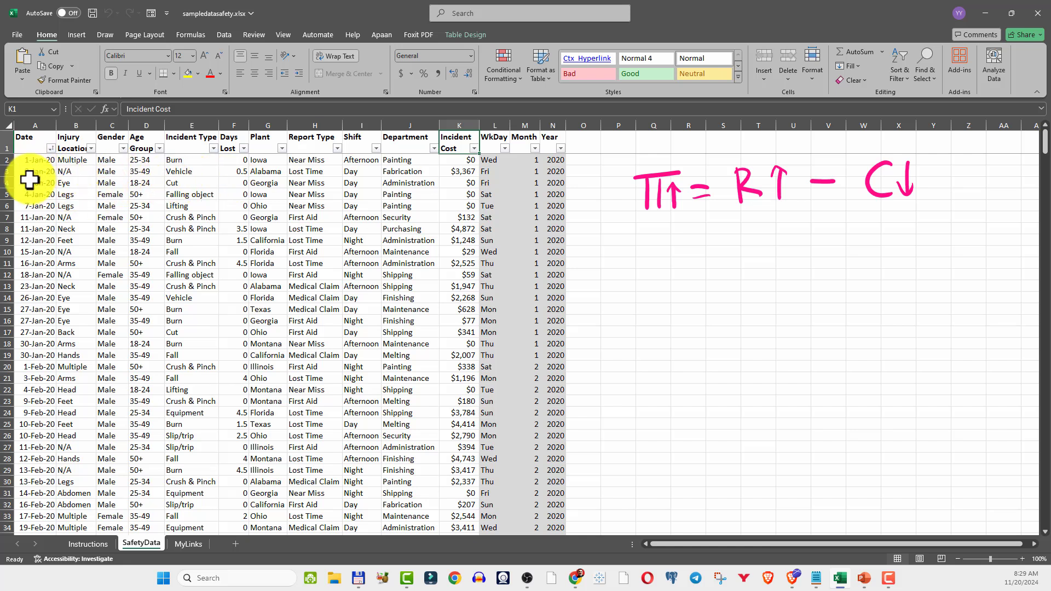
pyautogui.click(72, 171)
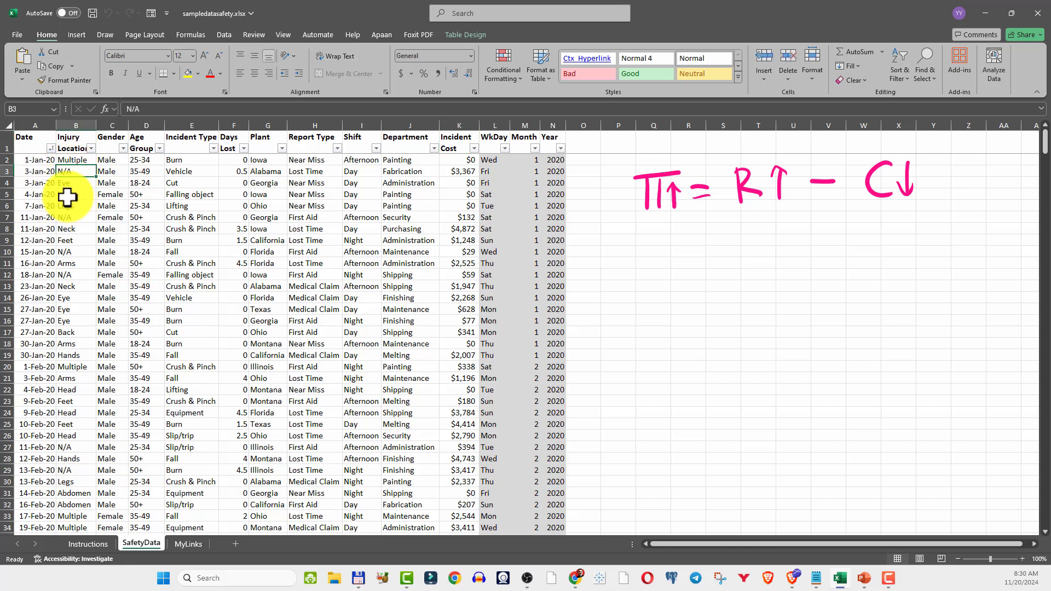
pyautogui.click(74, 184)
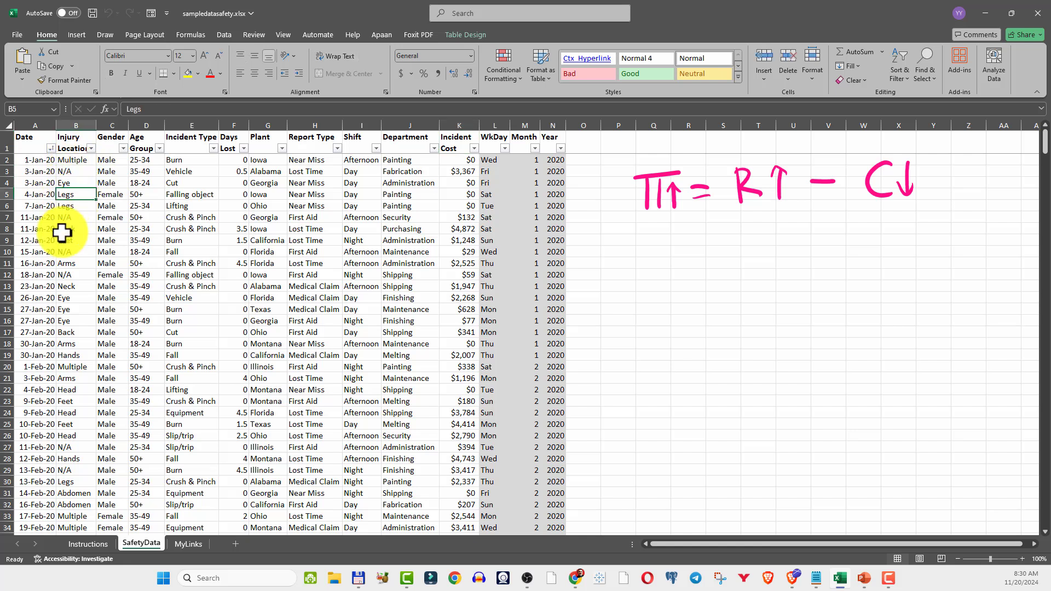
pyautogui.click(112, 171)
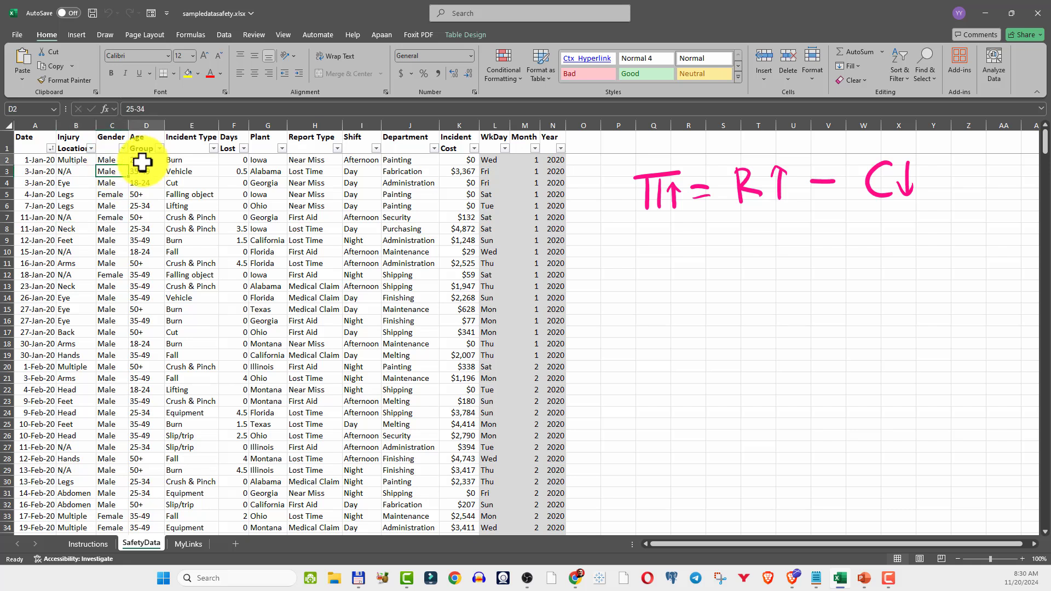
pyautogui.click(202, 162)
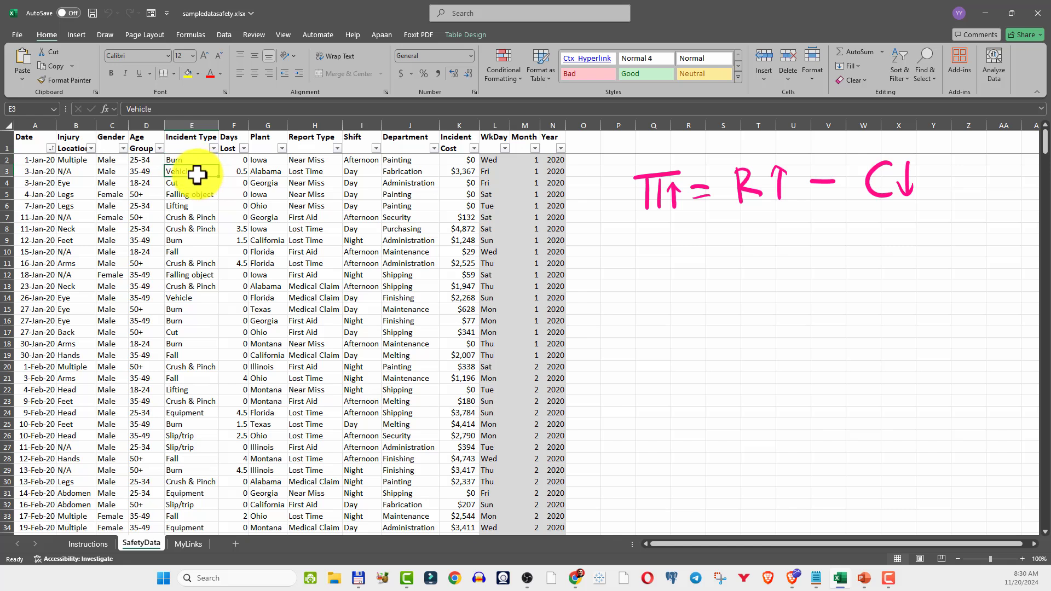
pyautogui.click(191, 184)
pyautogui.click(78, 173)
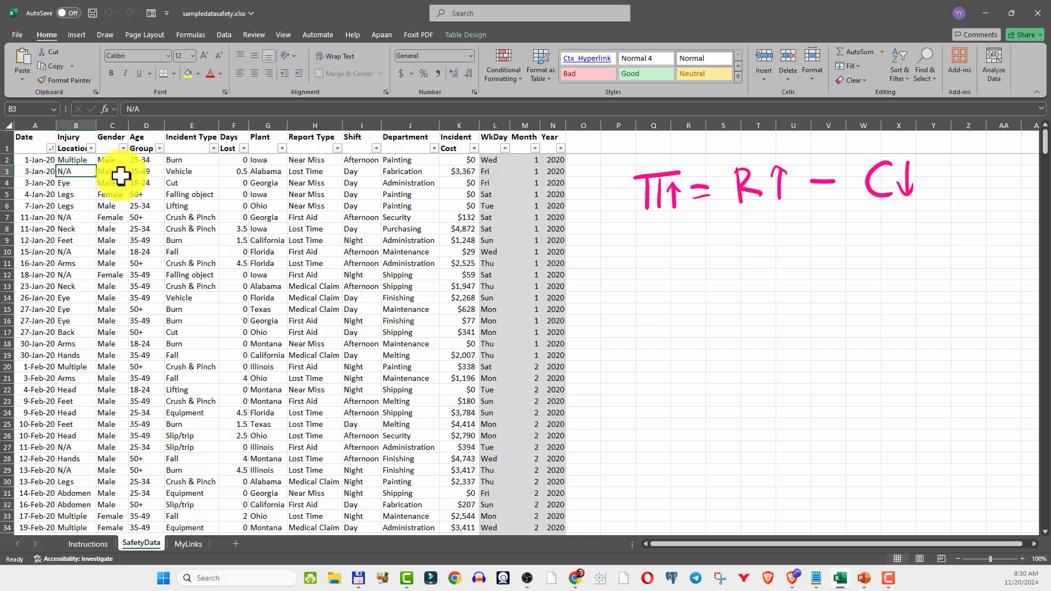
pyautogui.click(469, 171)
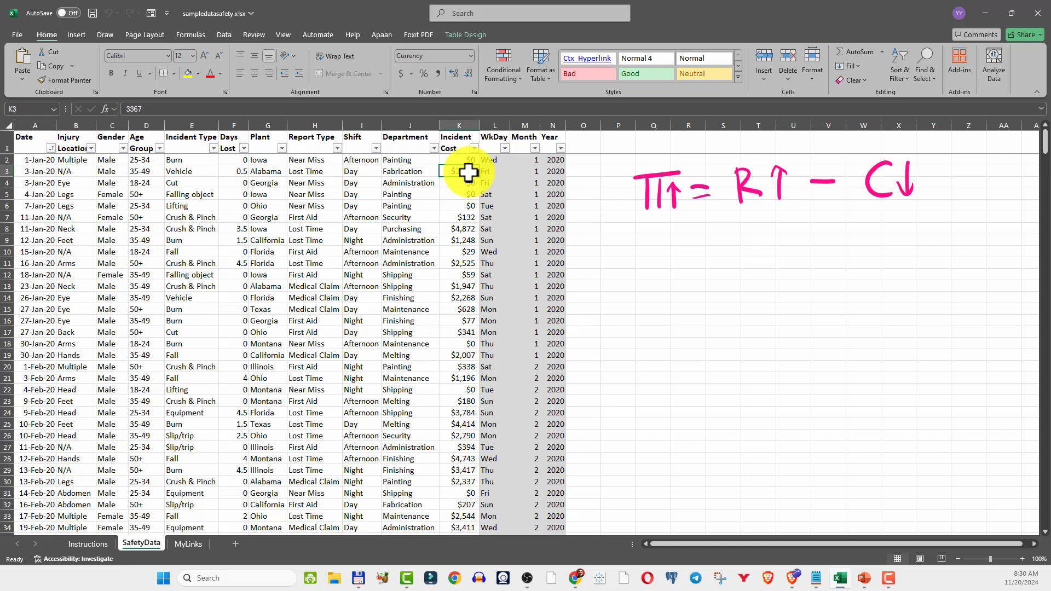
# Compare days lost with incident cost for the 3-Jan and 16-Jan incidents, checking the 16-Jan row's injury location, incident type and report type
pyautogui.click(234, 171)
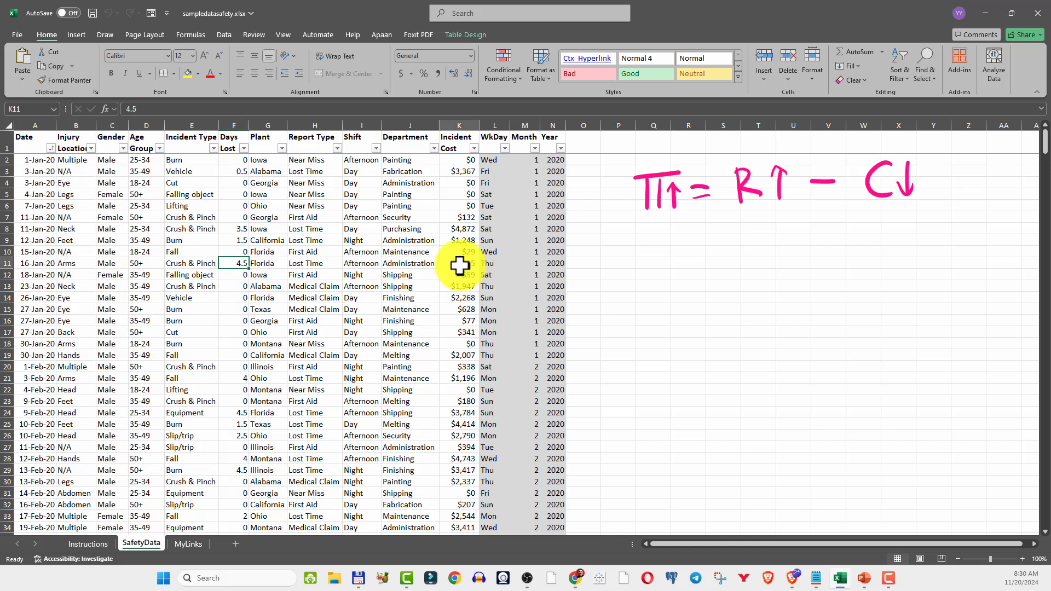
pyautogui.click(460, 172)
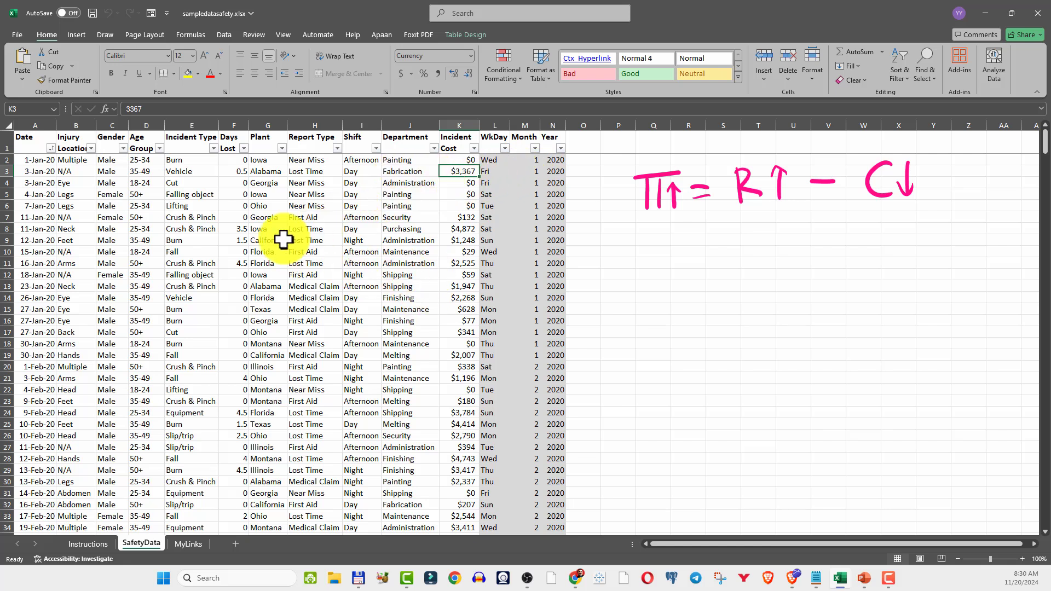
pyautogui.click(460, 267)
pyautogui.click(70, 264)
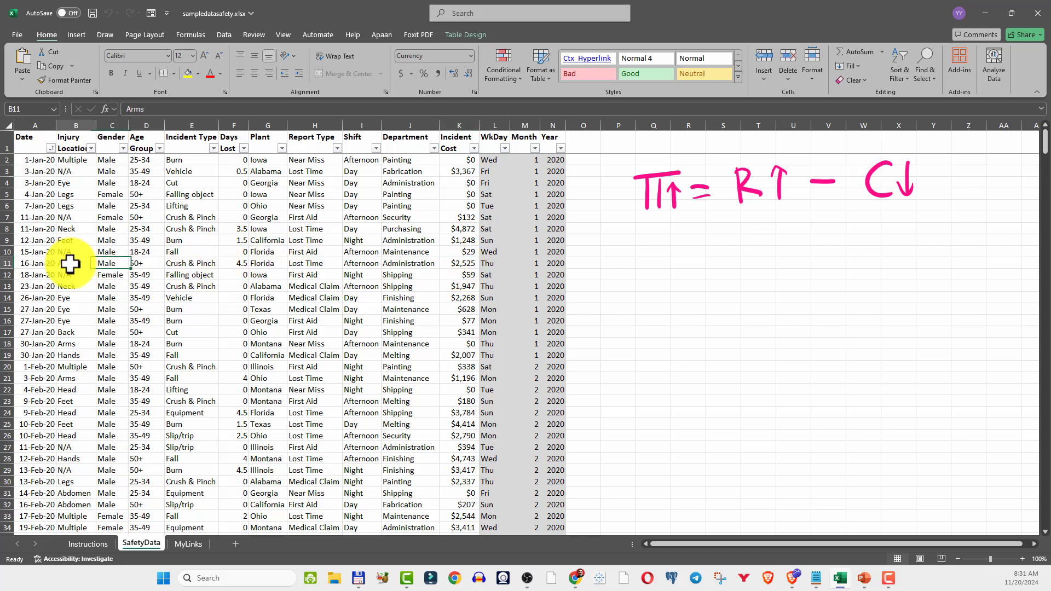
pyautogui.click(196, 266)
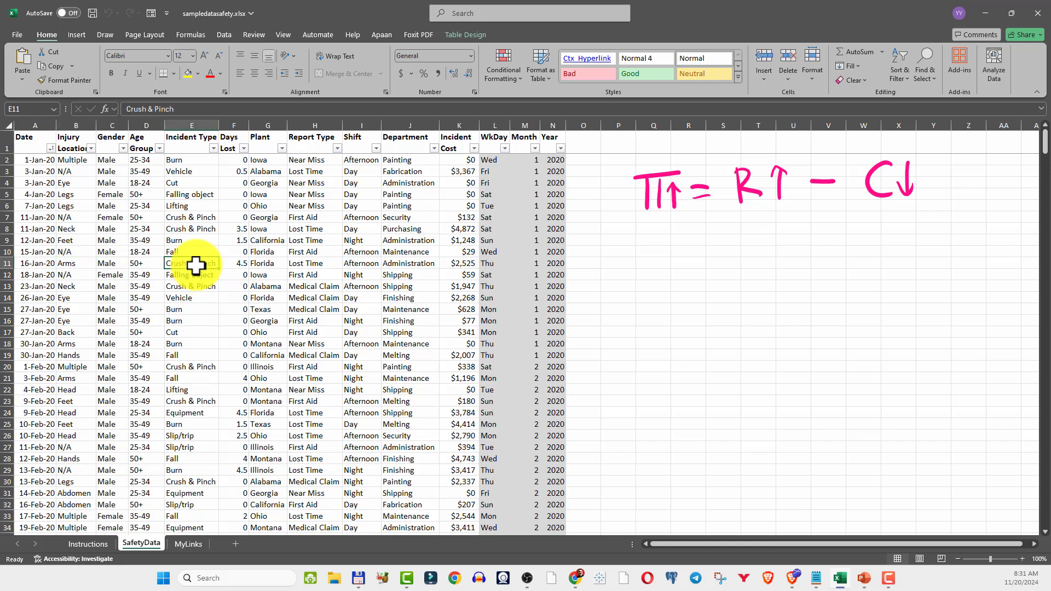
pyautogui.click(364, 264)
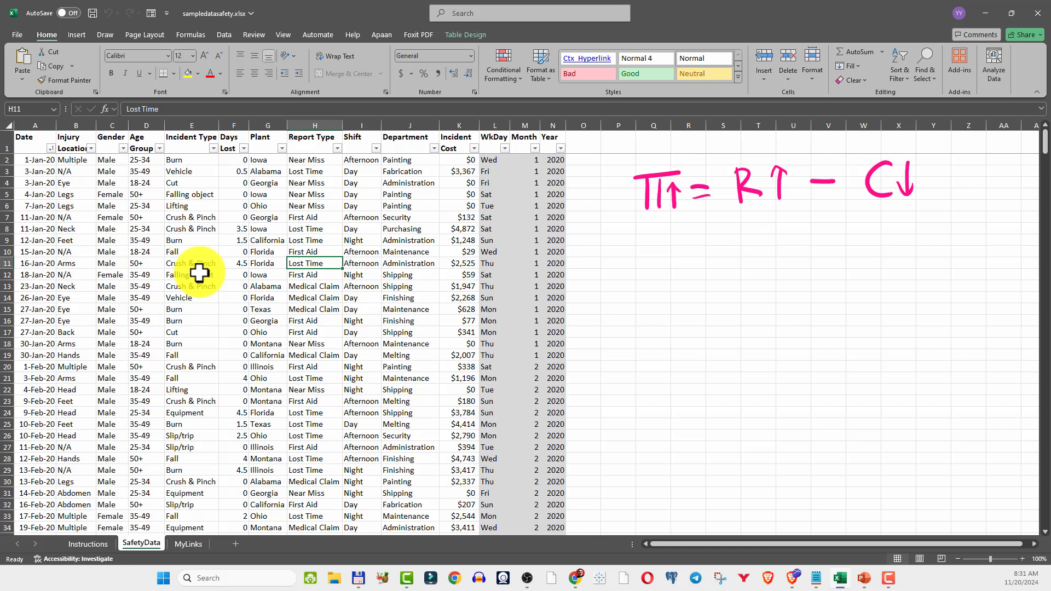
pyautogui.click(239, 263)
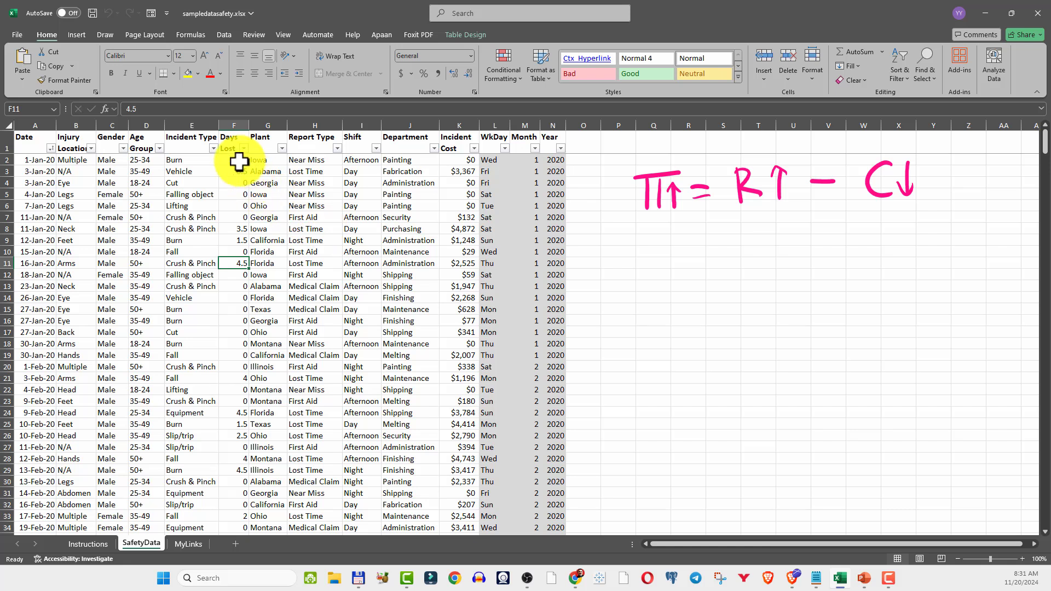
# Select the first rows of the Days Lost, Incident Cost, Gender, Age Group and Shift columns in turn to review them
pyautogui.moveTo(234, 165); pyautogui.dragTo(233, 249)
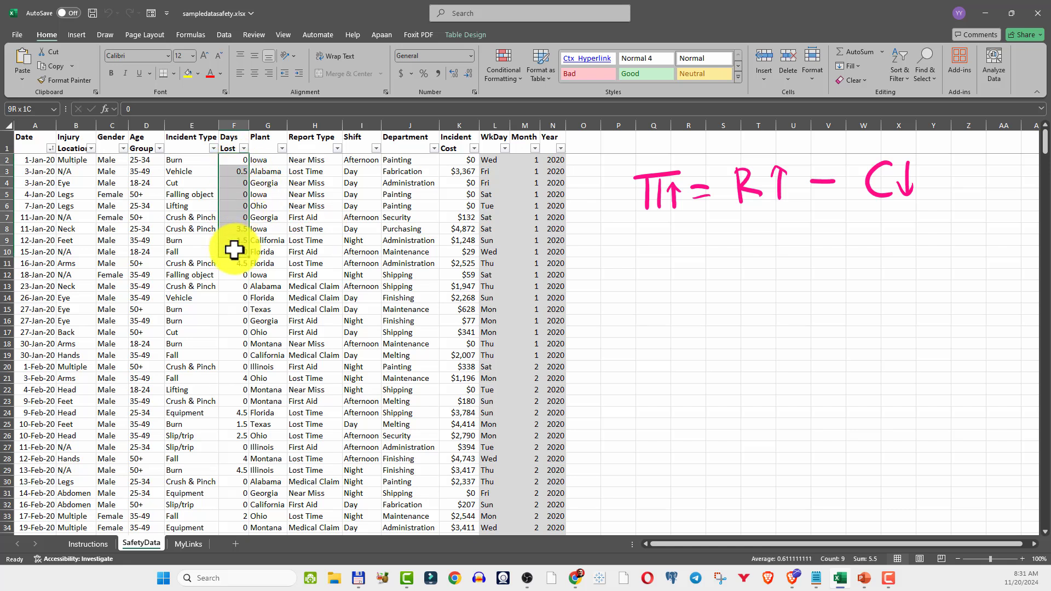
pyautogui.moveTo(463, 164); pyautogui.dragTo(458, 252)
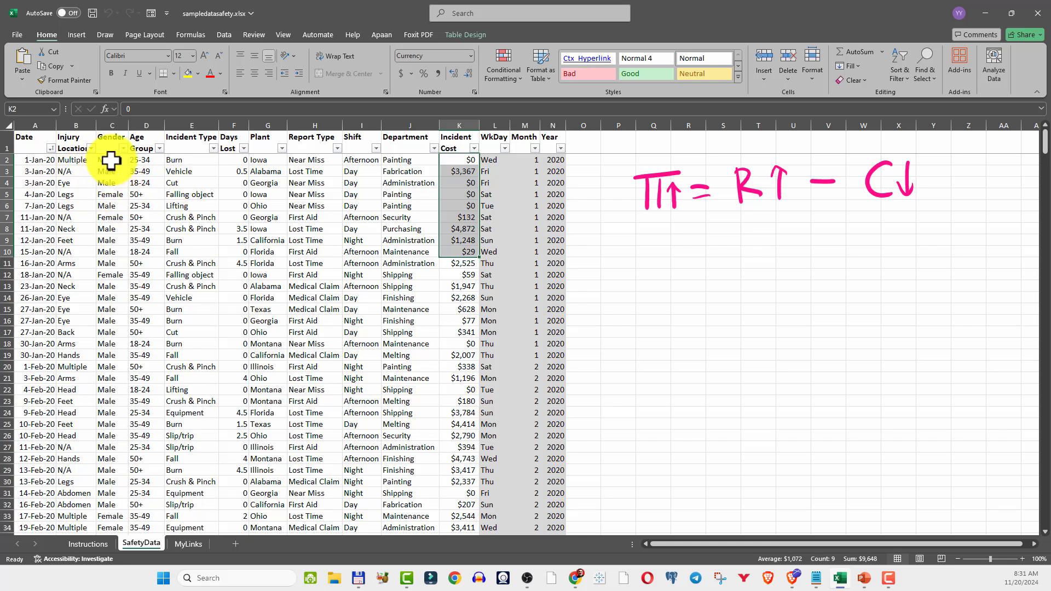
pyautogui.moveTo(111, 160); pyautogui.dragTo(112, 229)
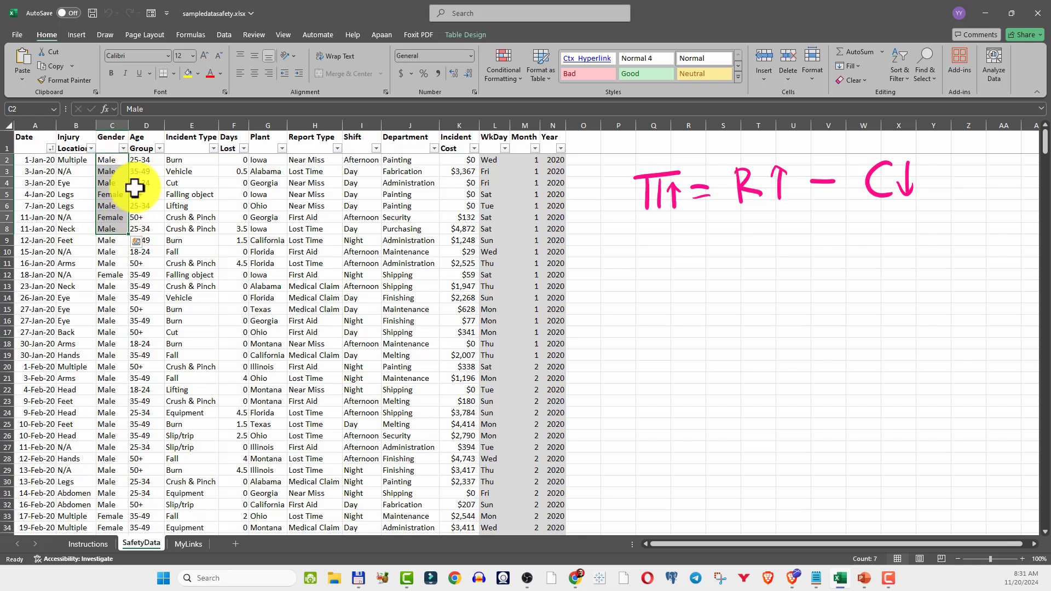
pyautogui.moveTo(145, 159); pyautogui.dragTo(145, 229)
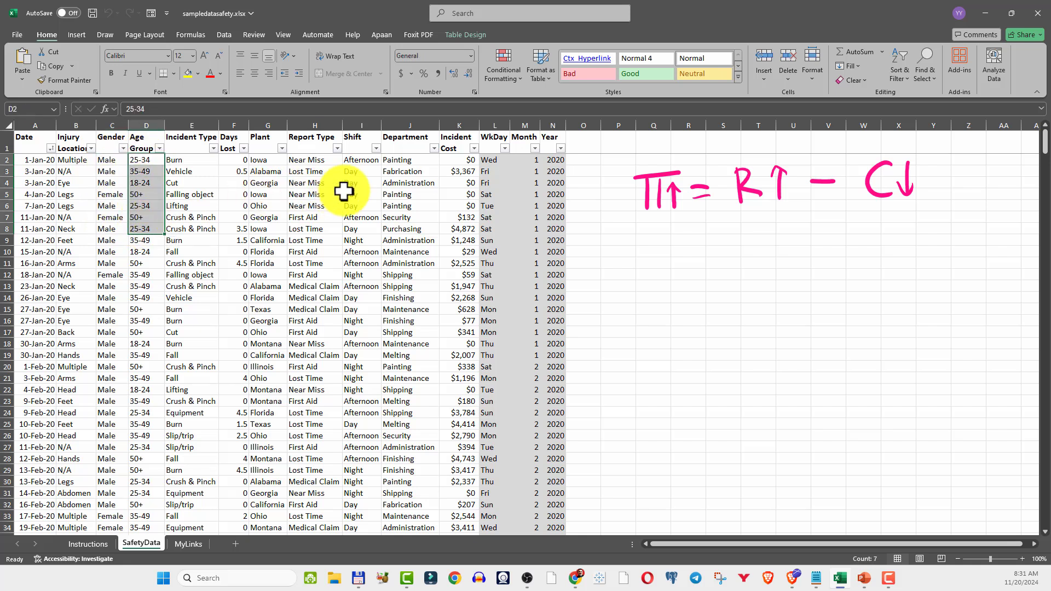
pyautogui.moveTo(362, 163); pyautogui.dragTo(363, 206)
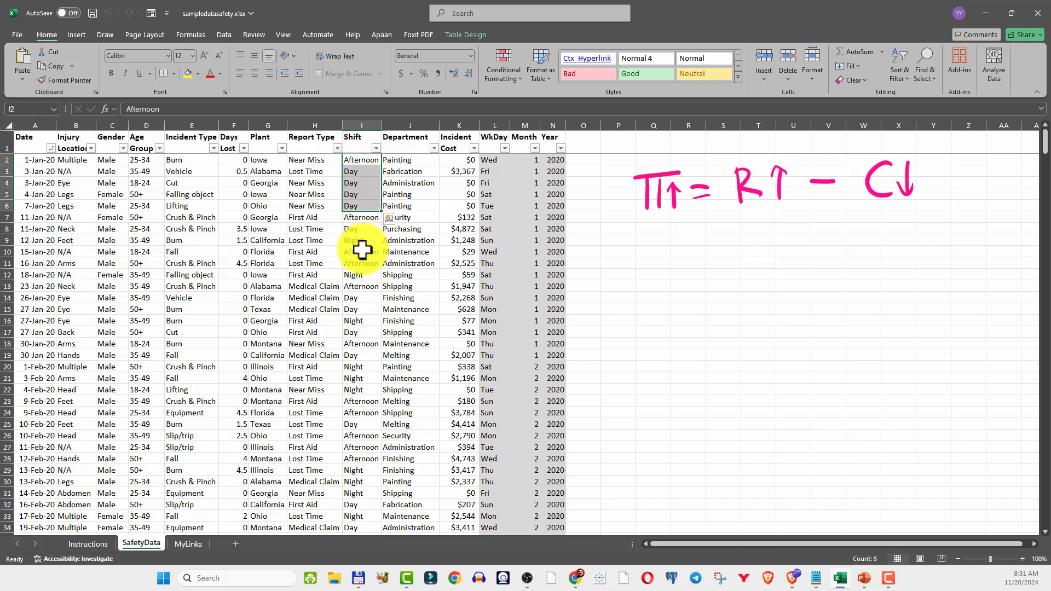
# Check the first and last records in the Date column, then return to the first date
pyautogui.click(35, 158)
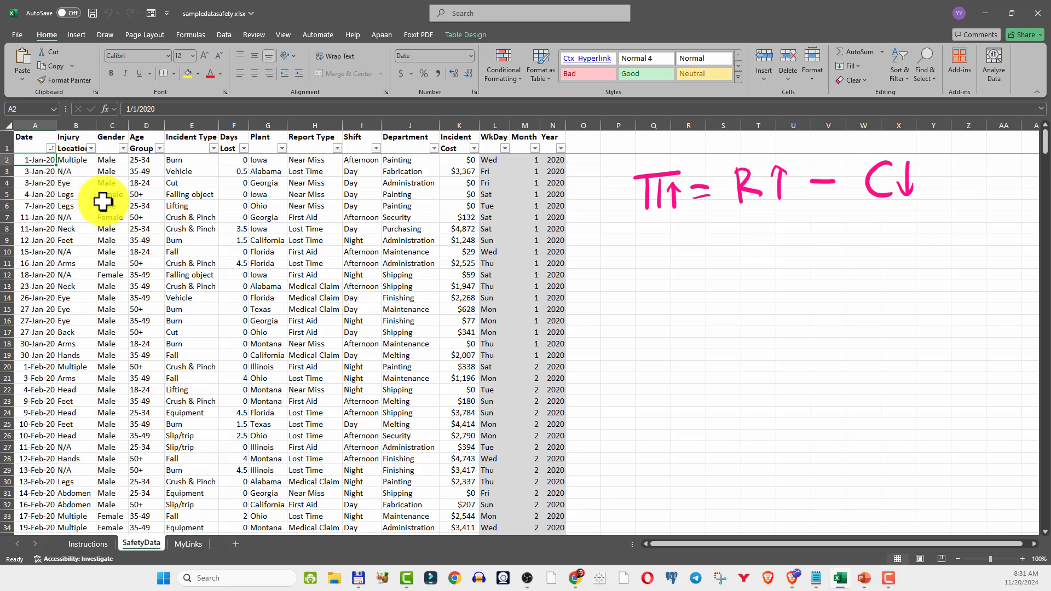
pyautogui.hotkey('ctrl', 'Down')
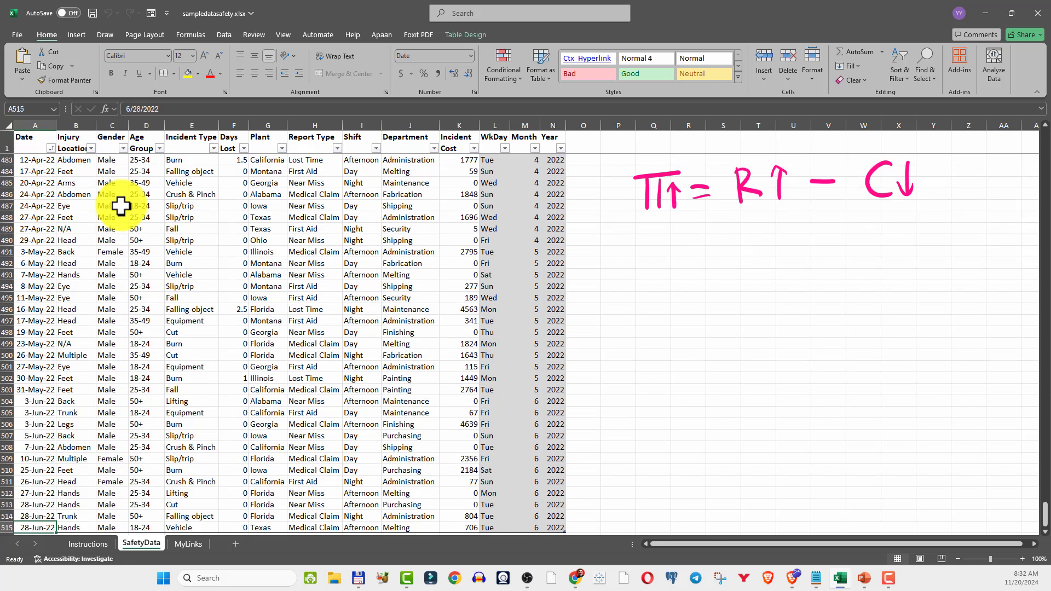
pyautogui.hotkey('ctrl', 'Up')
pyautogui.press('Down')
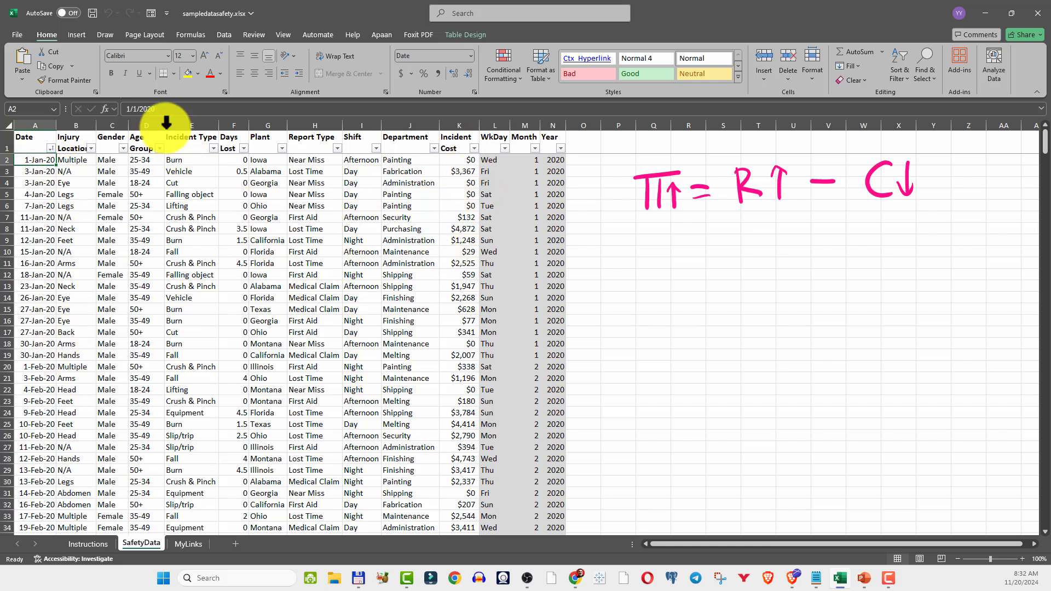
# Insert a basic line chart from the whole safety data table
pyautogui.click(78, 36)
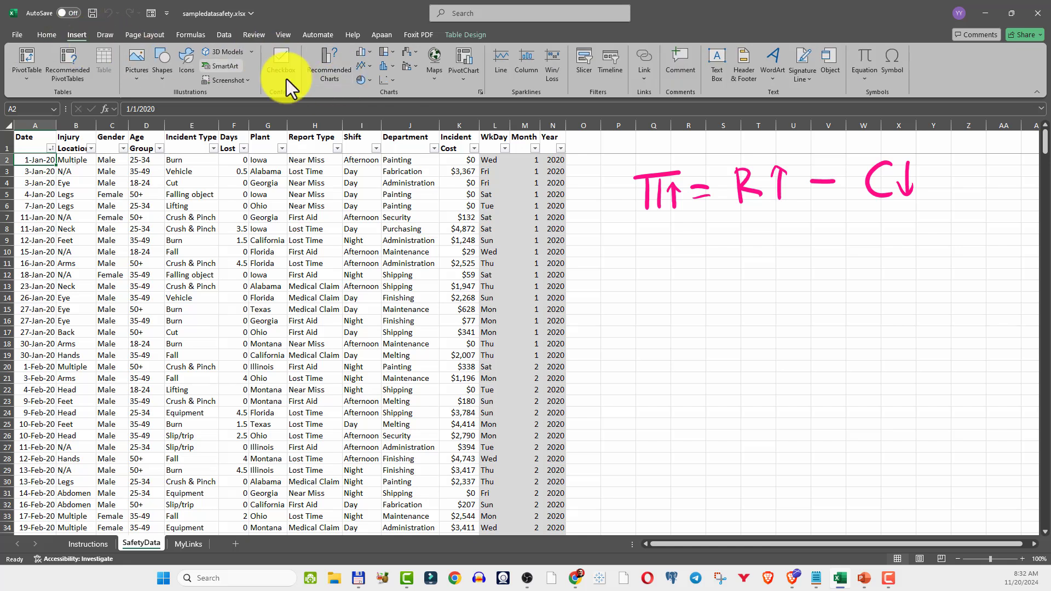
pyautogui.click(325, 63)
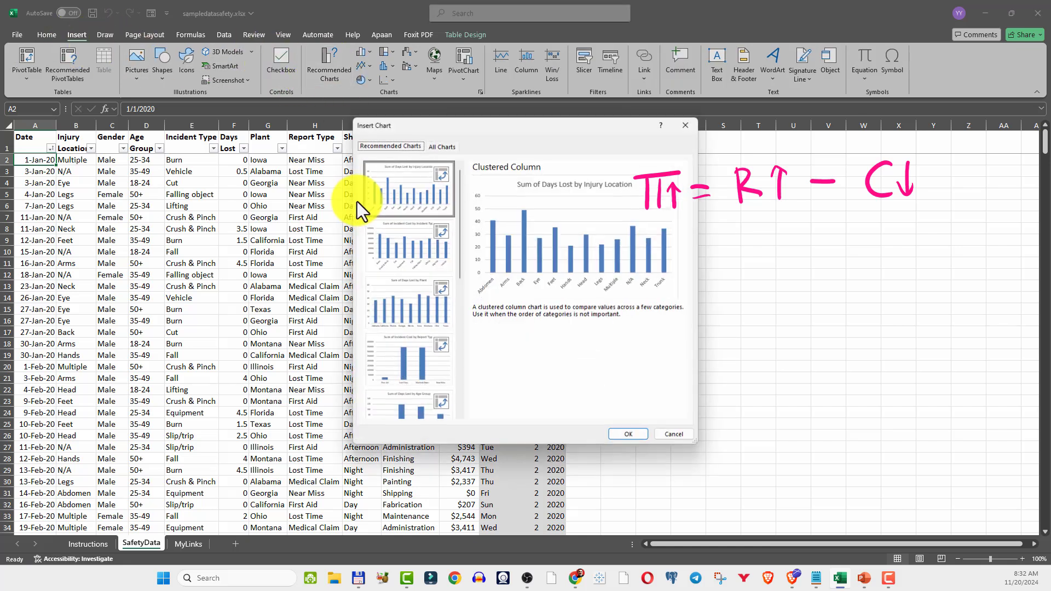
pyautogui.click(435, 148)
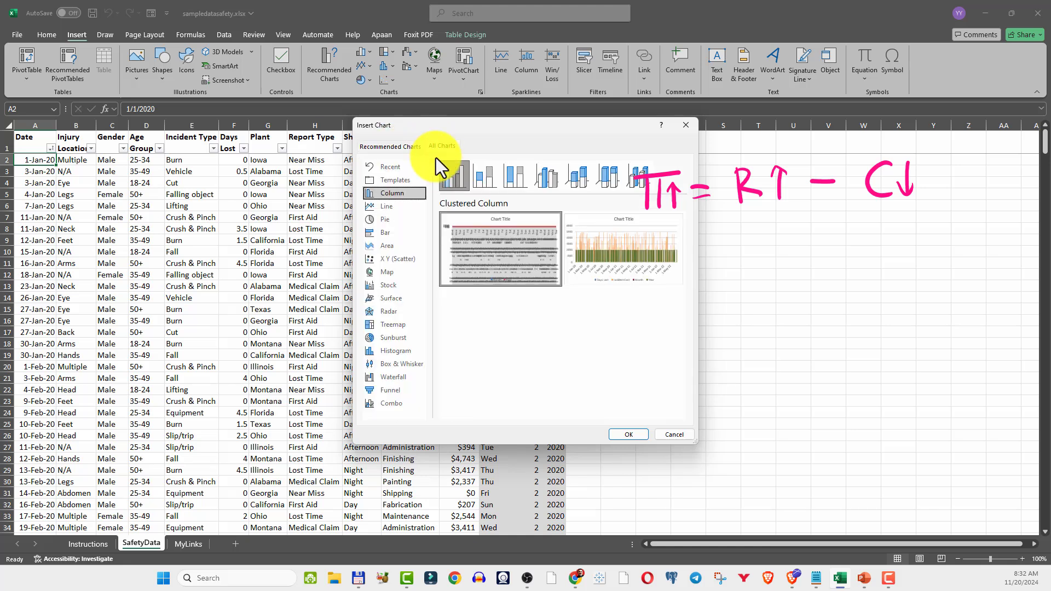
pyautogui.click(383, 208)
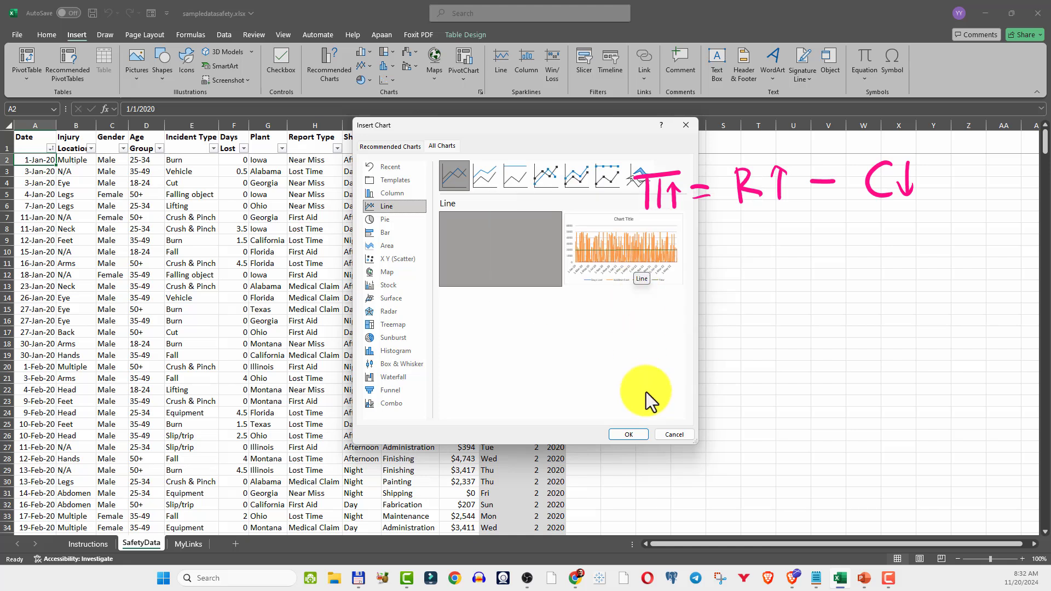
pyautogui.click(636, 436)
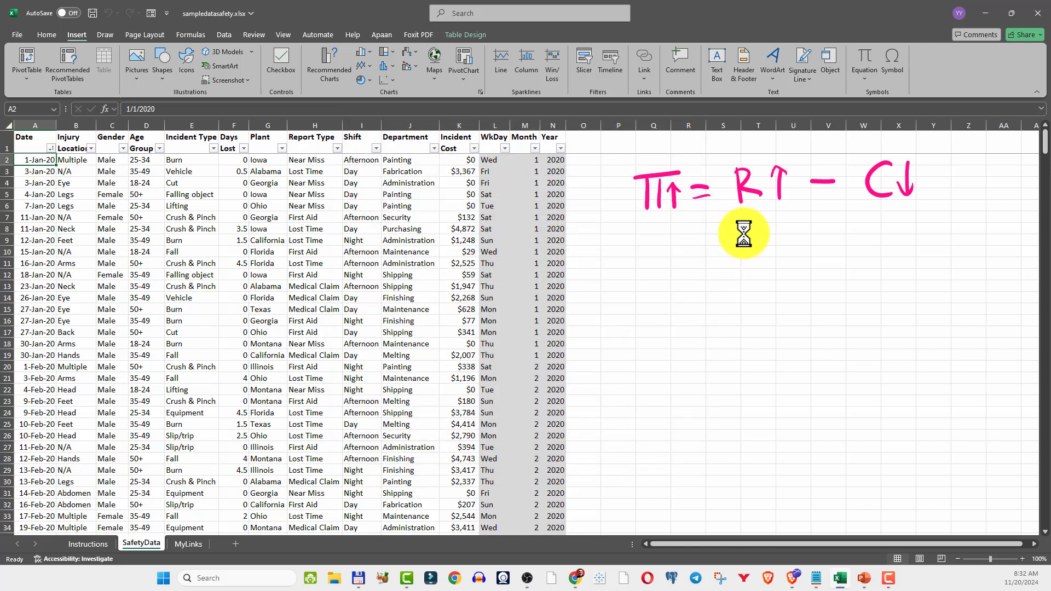
# Clear the handwritten formula and move the line chart into the empty cells beside the data table
pyautogui.moveTo(685, 195); pyautogui.dragTo(710, 192)
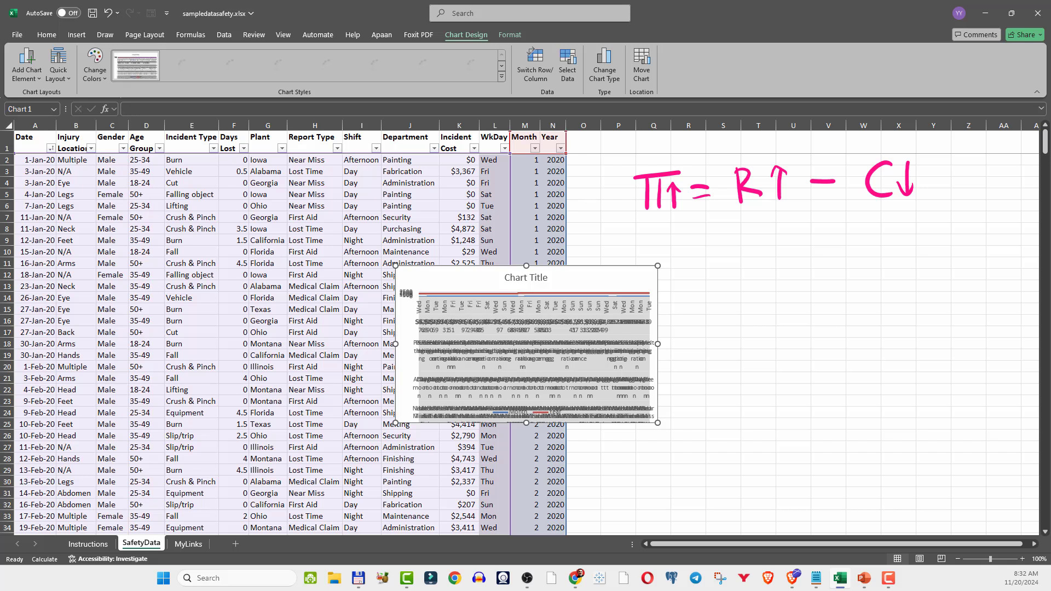
pyautogui.press('Escape')
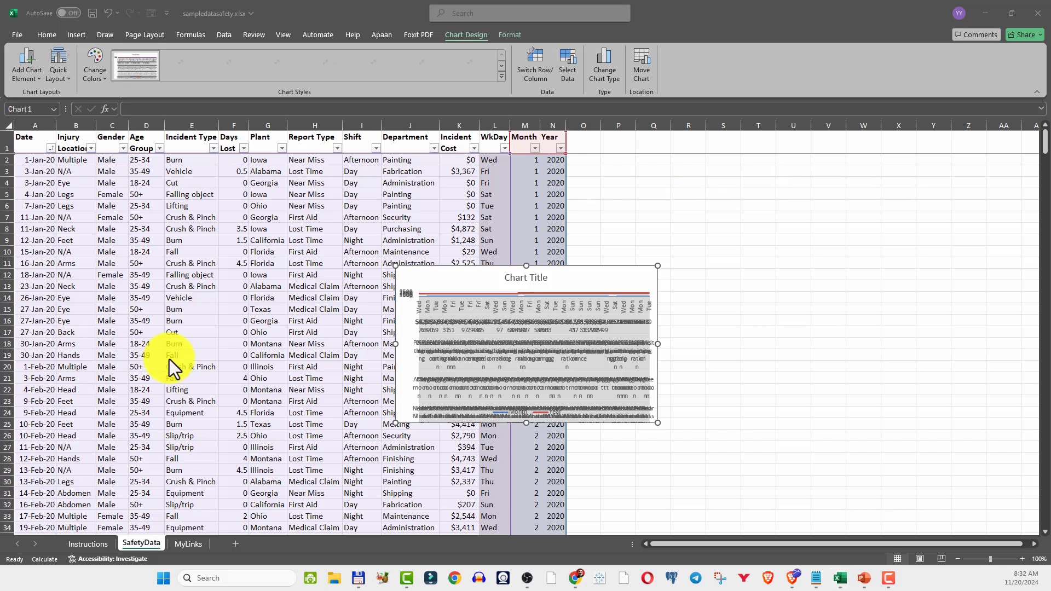
pyautogui.click(594, 271)
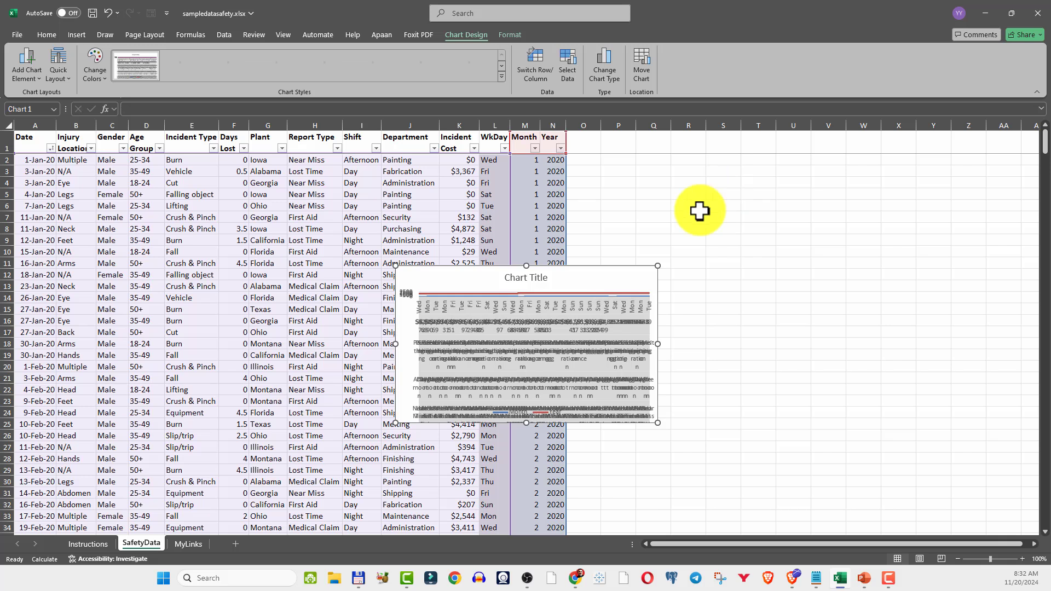
pyautogui.moveTo(614, 285); pyautogui.dragTo(811, 173)
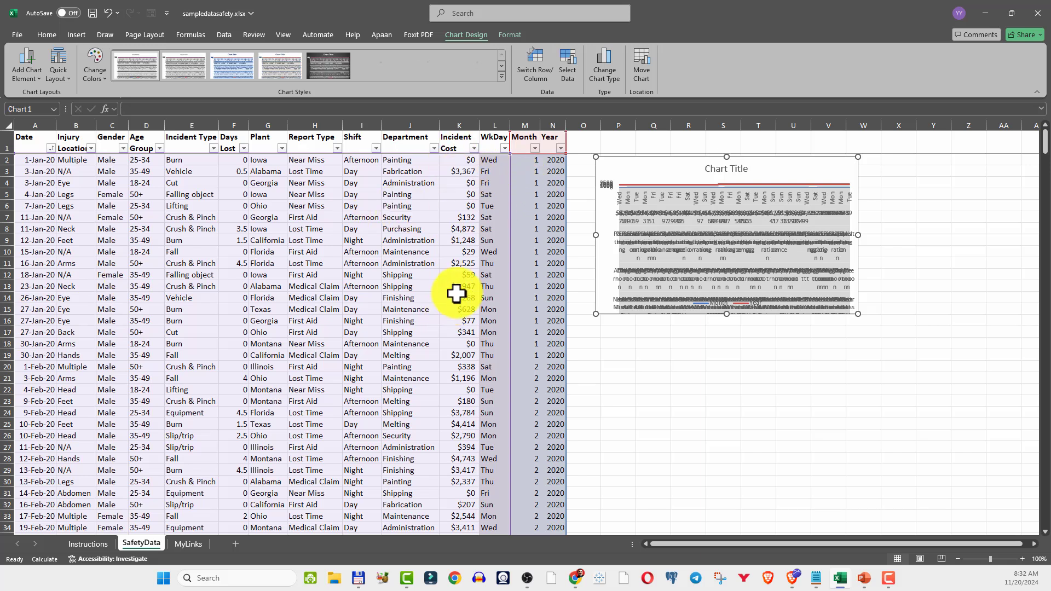
# Try to switch the rows and columns in the line chart's data source
pyautogui.rightClick(783, 178)
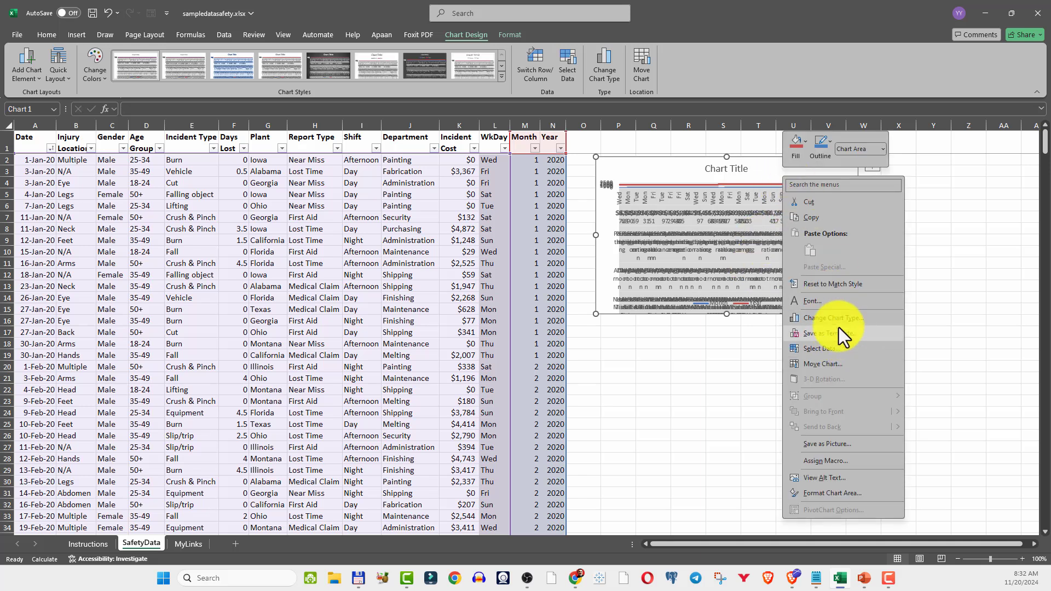
pyautogui.click(829, 351)
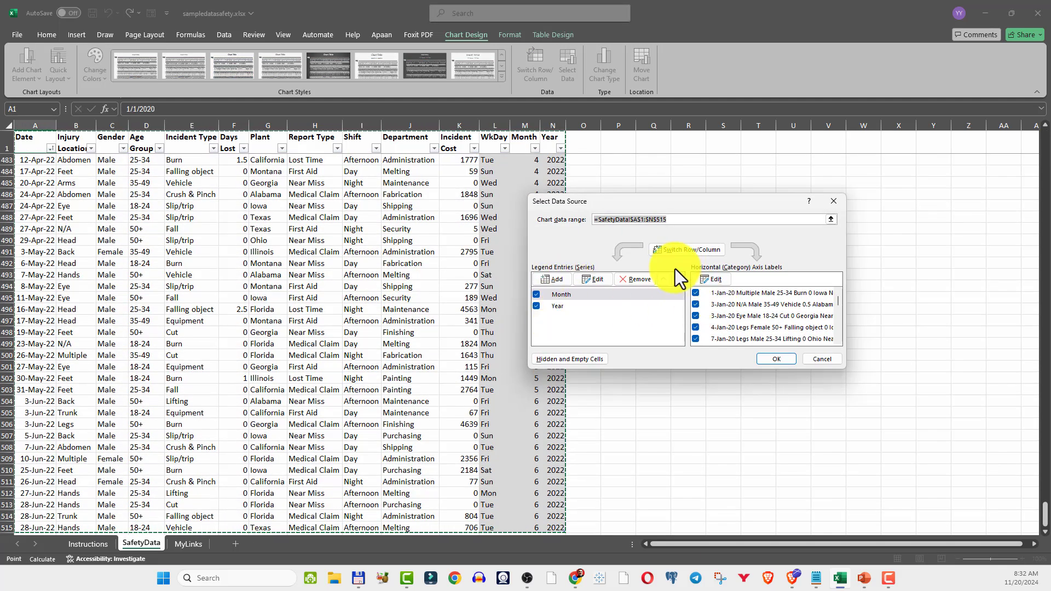
pyautogui.moveTo(691, 205); pyautogui.dragTo(298, 195)
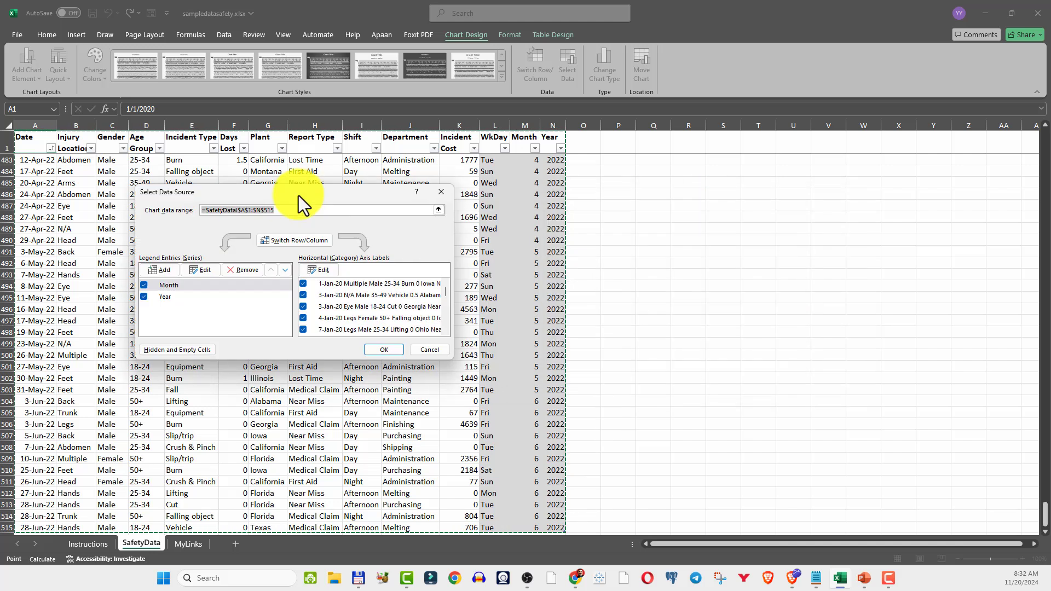
pyautogui.click(310, 240)
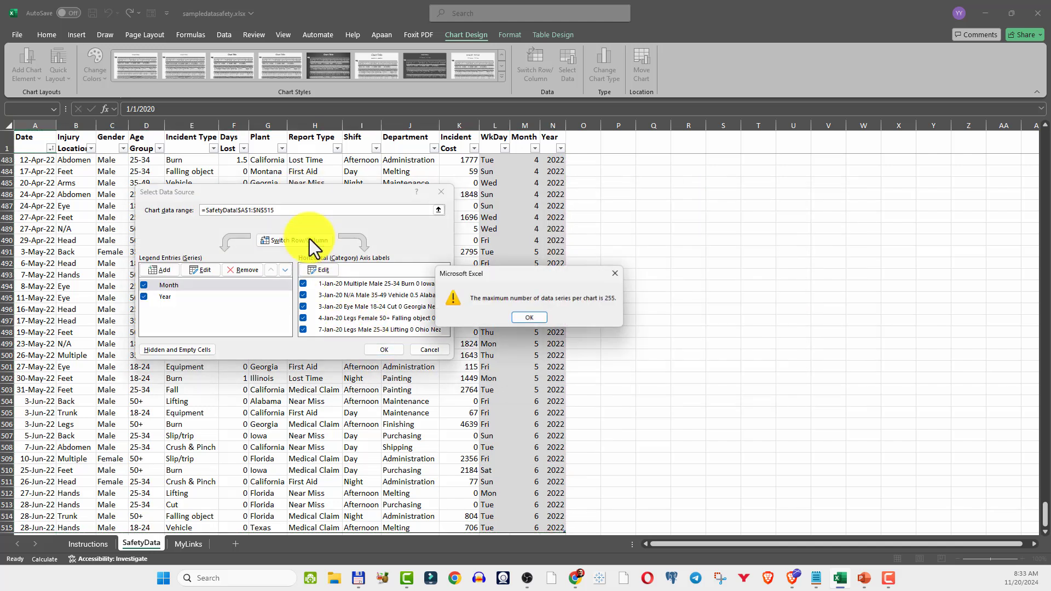
pyautogui.click(528, 319)
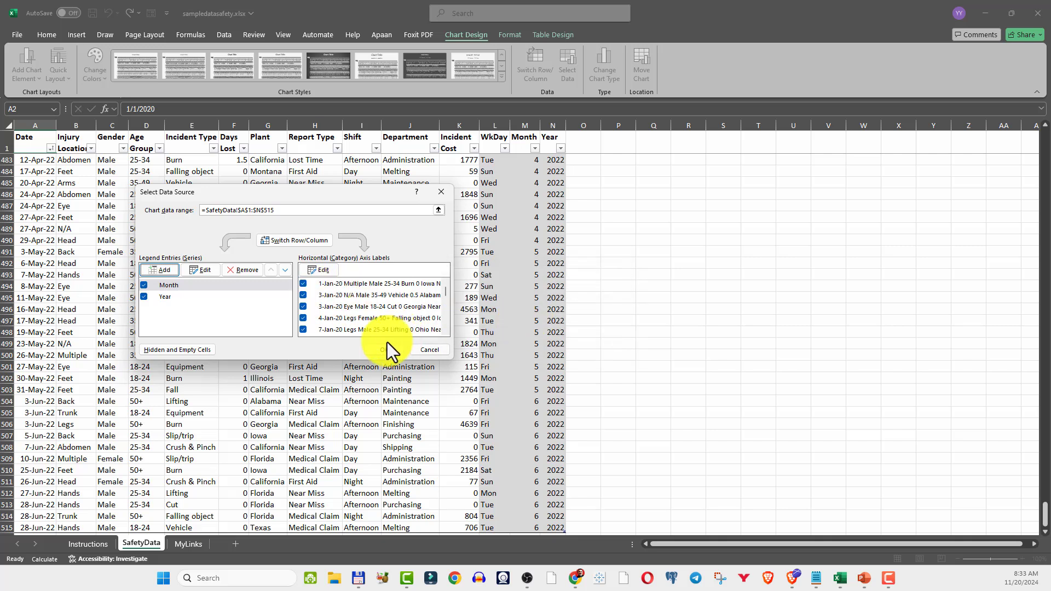
# Exclude the Month series from the line chart's data source and apply the change
pyautogui.click(144, 285)
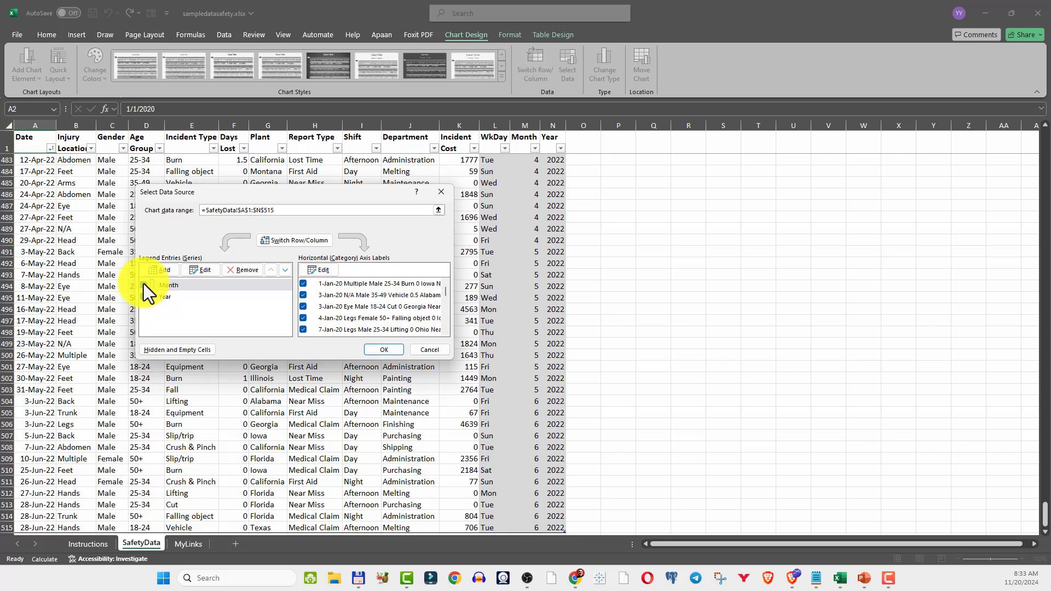
pyautogui.click(393, 350)
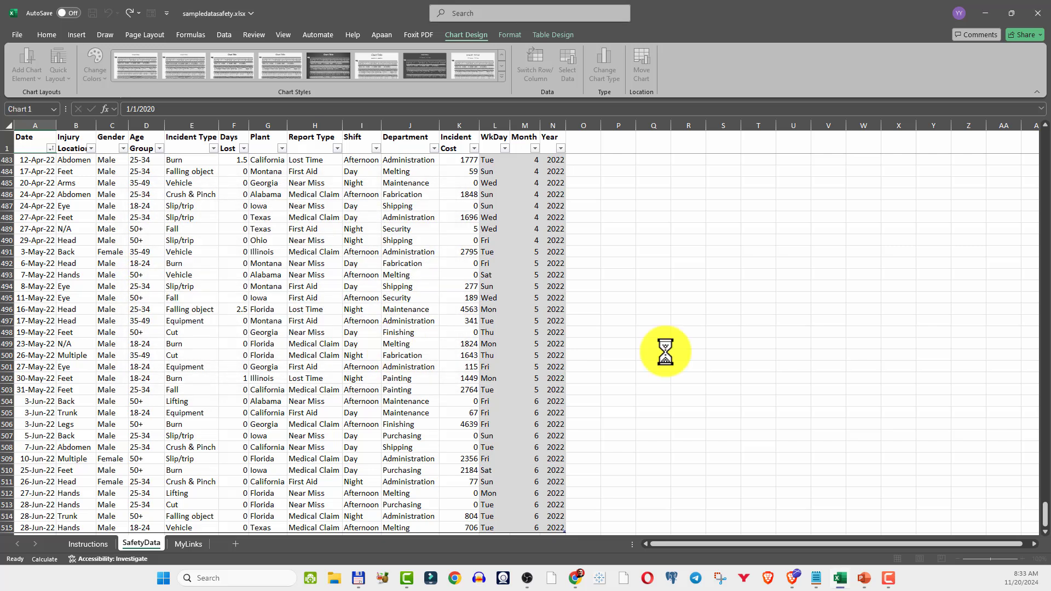
pyautogui.scroll(9, 1043, 507)
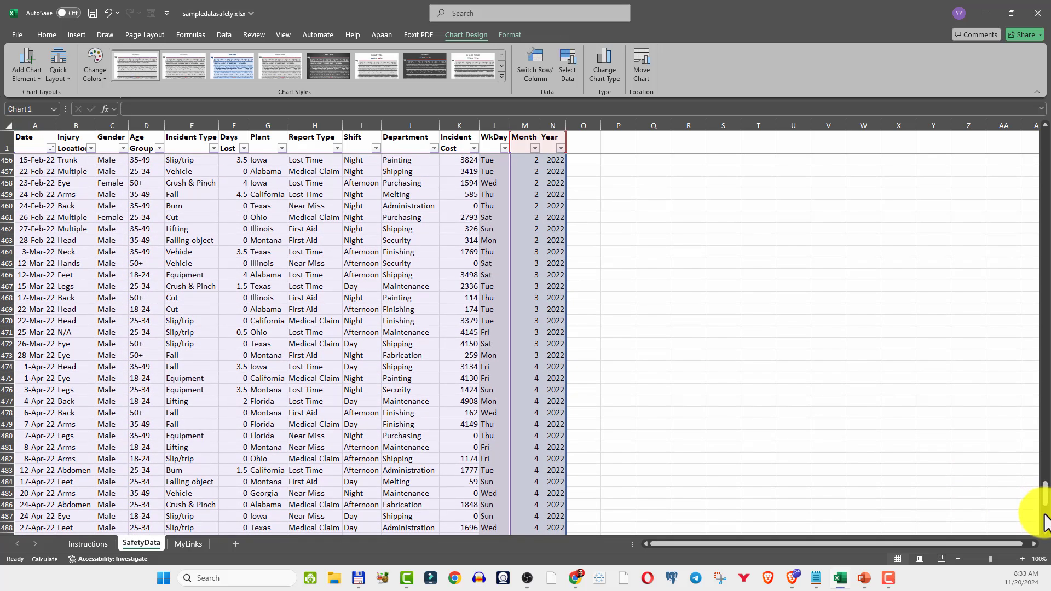
pyautogui.moveTo(1044, 507); pyautogui.dragTo(1043, 142)
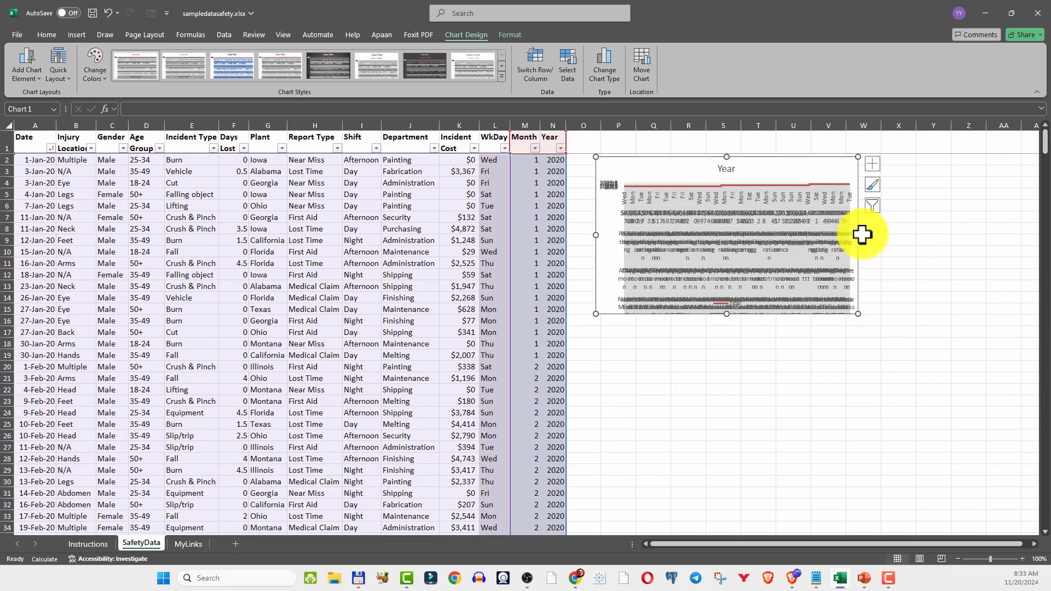
# Enlarge the Year line chart in width to about column AA and in height to about row 21
pyautogui.moveTo(859, 234); pyautogui.dragTo(935, 243)
pyautogui.moveTo(1009, 250); pyautogui.dragTo(1009, 250)
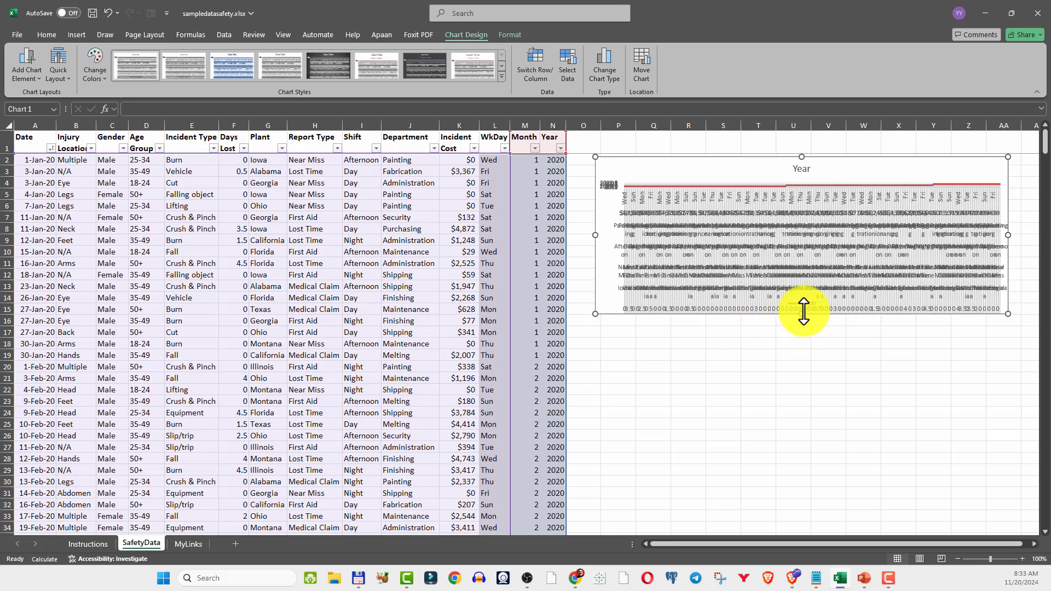
pyautogui.moveTo(803, 311); pyautogui.dragTo(805, 389)
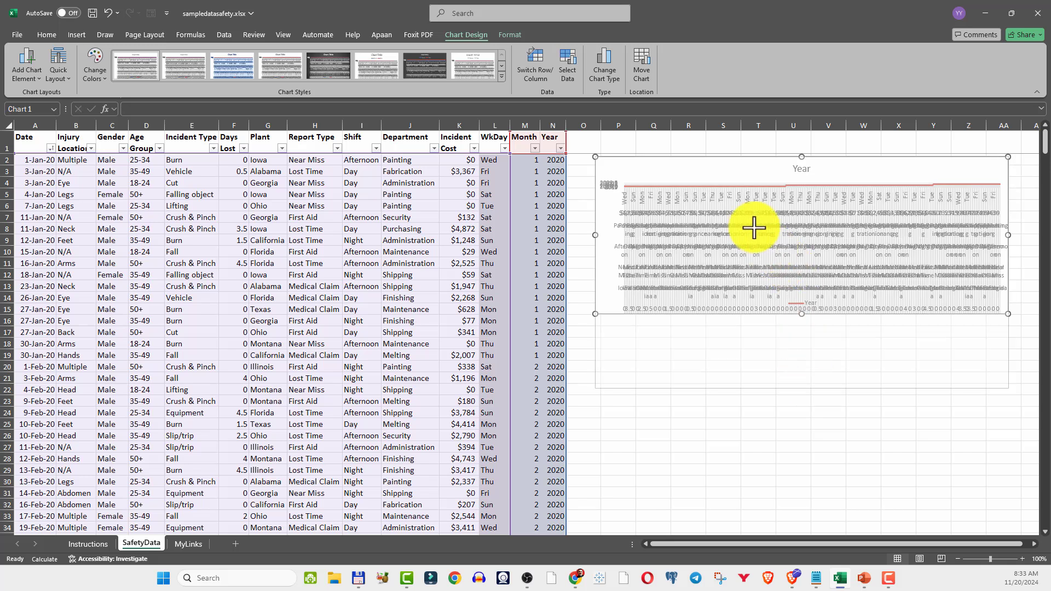
pyautogui.rightClick(705, 171)
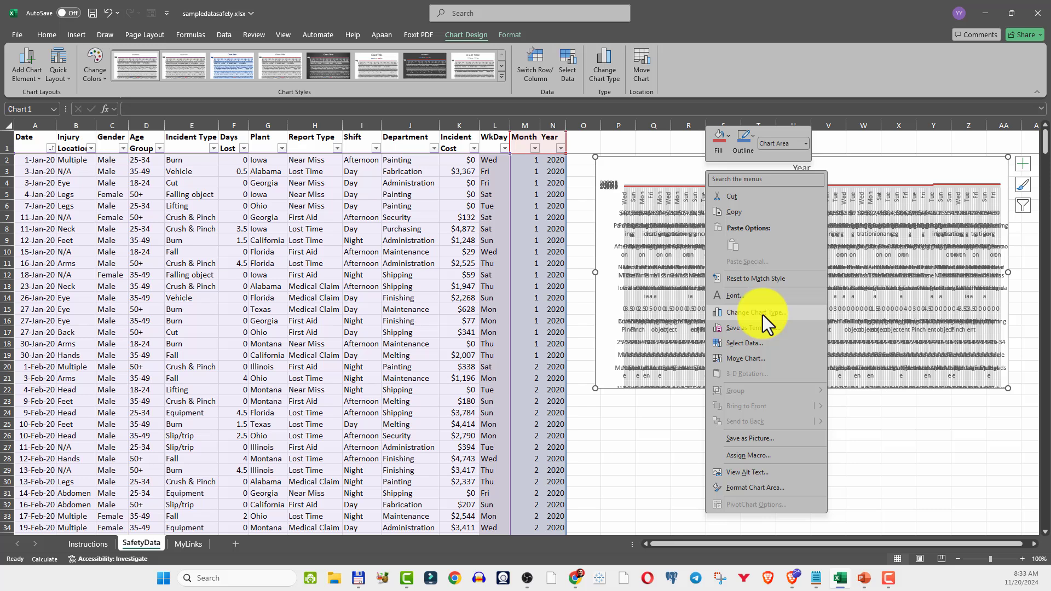
pyautogui.click(765, 344)
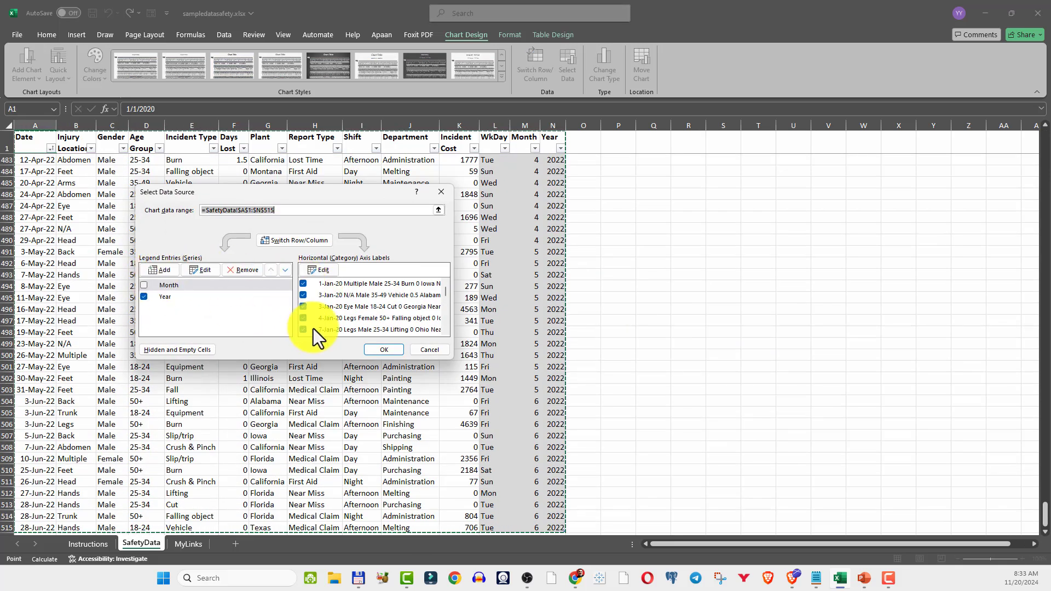
pyautogui.click(421, 350)
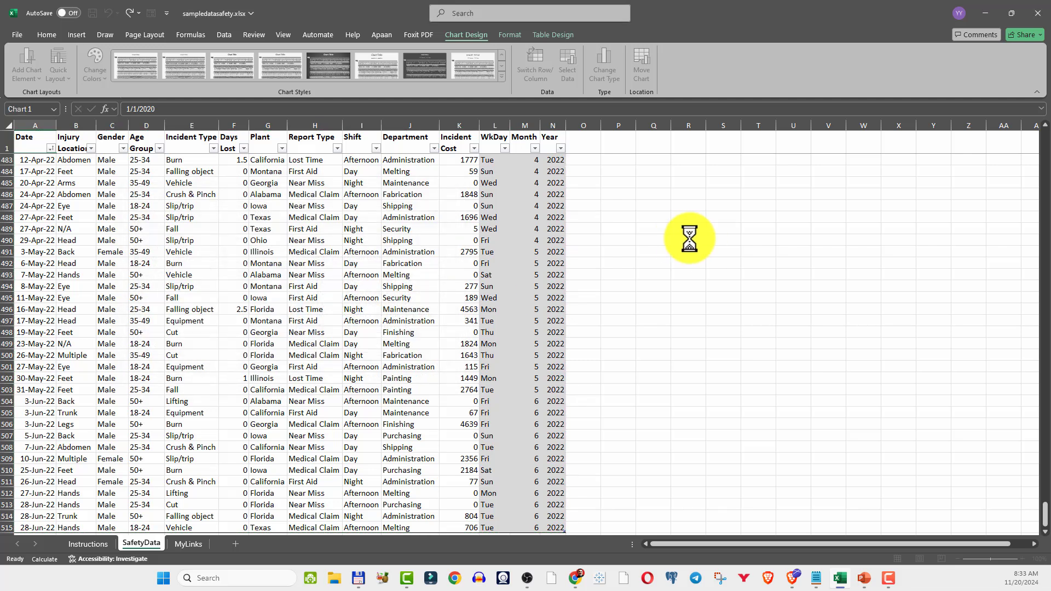
# Return to the start of the sheet and delete the Year line chart
pyautogui.click(634, 265)
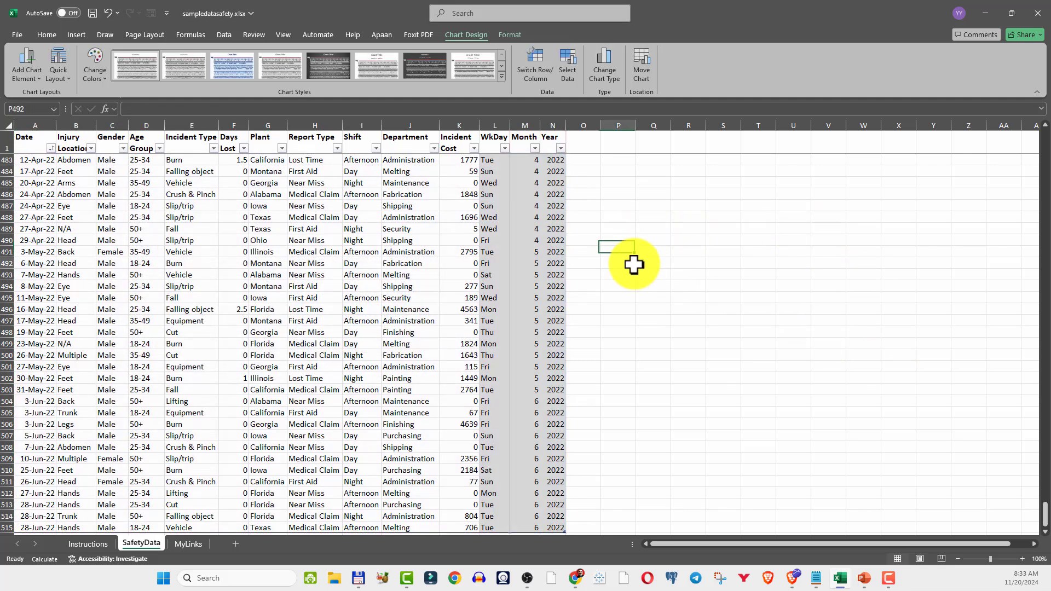
pyautogui.hotkey('ctrl', 'Home')
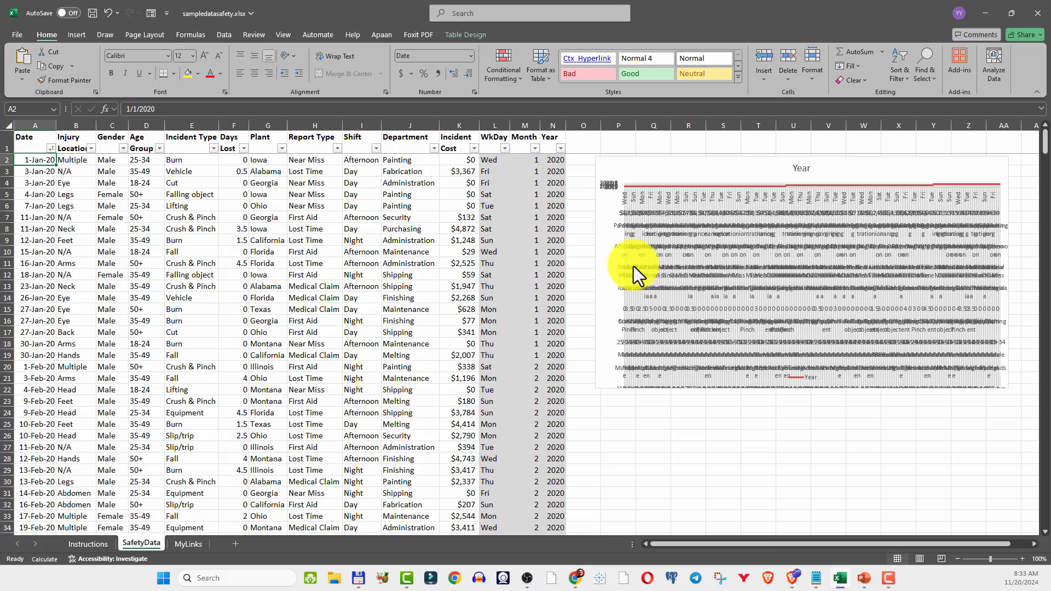
pyautogui.click(606, 167)
pyautogui.press('Delete')
pyautogui.click(82, 206)
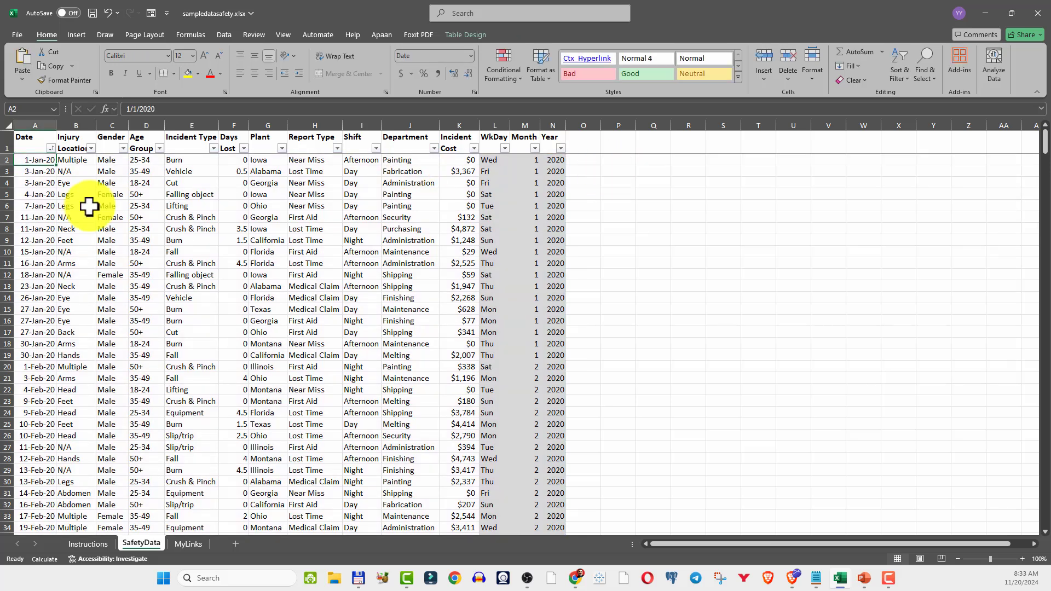
pyautogui.click(29, 134)
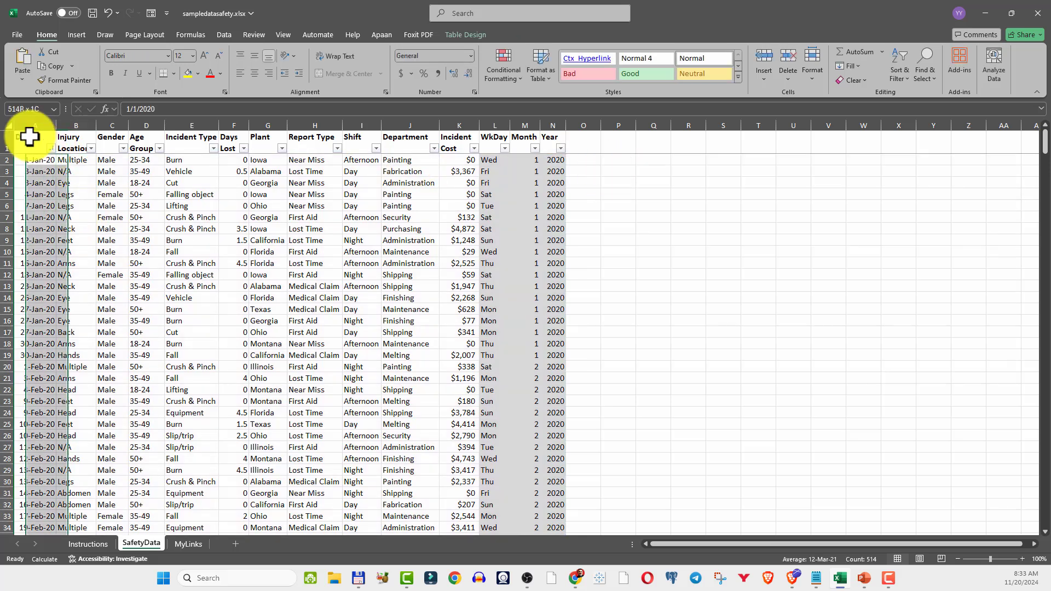
pyautogui.click(144, 218)
pyautogui.scroll(-4, 285, 308)
pyautogui.scroll(4, 285, 308)
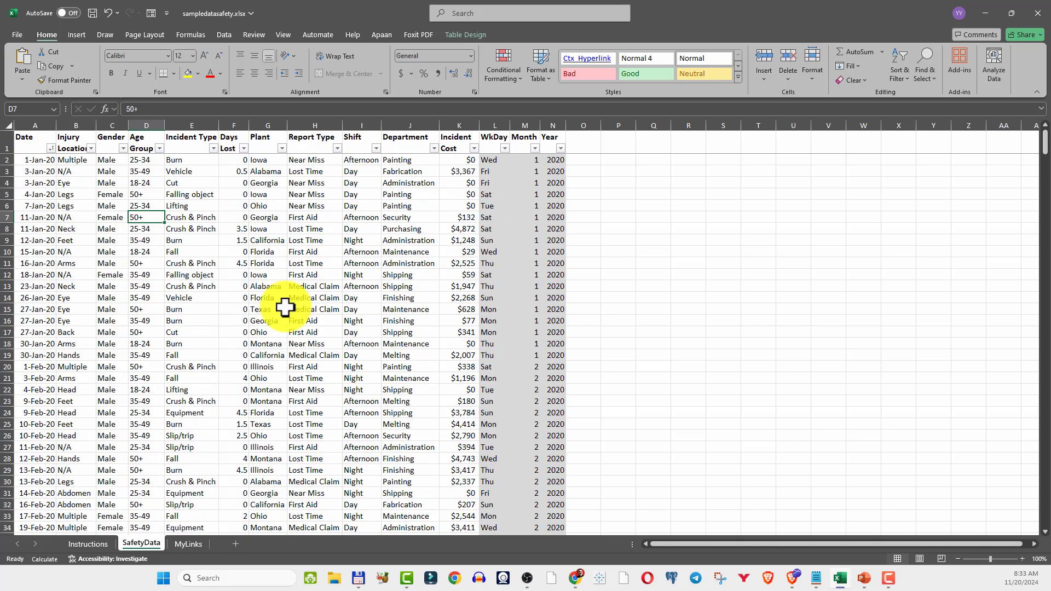
# Select the Date and Incident Cost columns together, from their headers to the last record in row 515
pyautogui.click(35, 149)
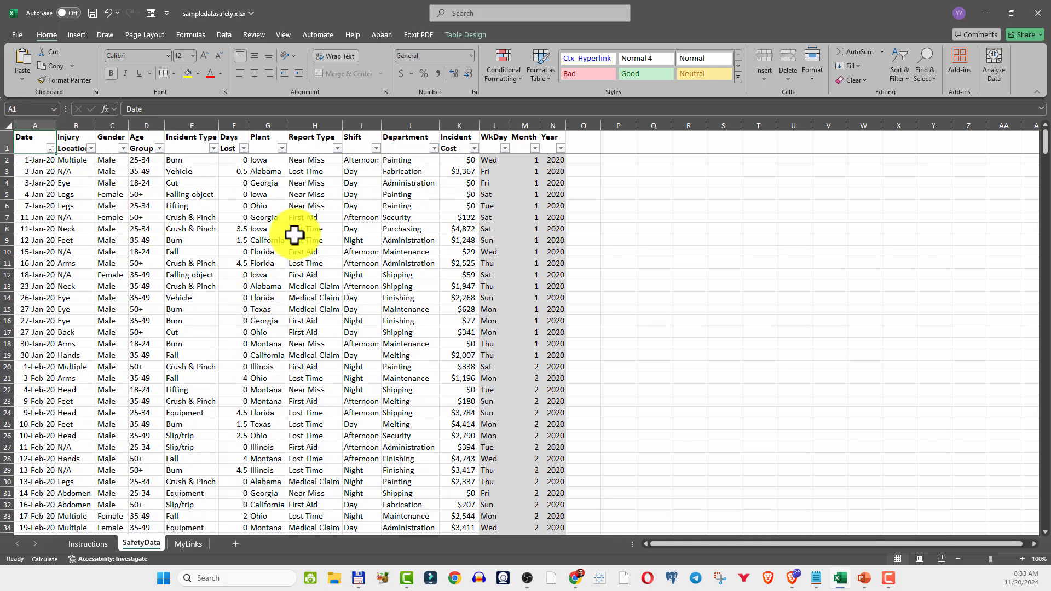
pyautogui.hotkey('ctrl', 'shift', 'Down')
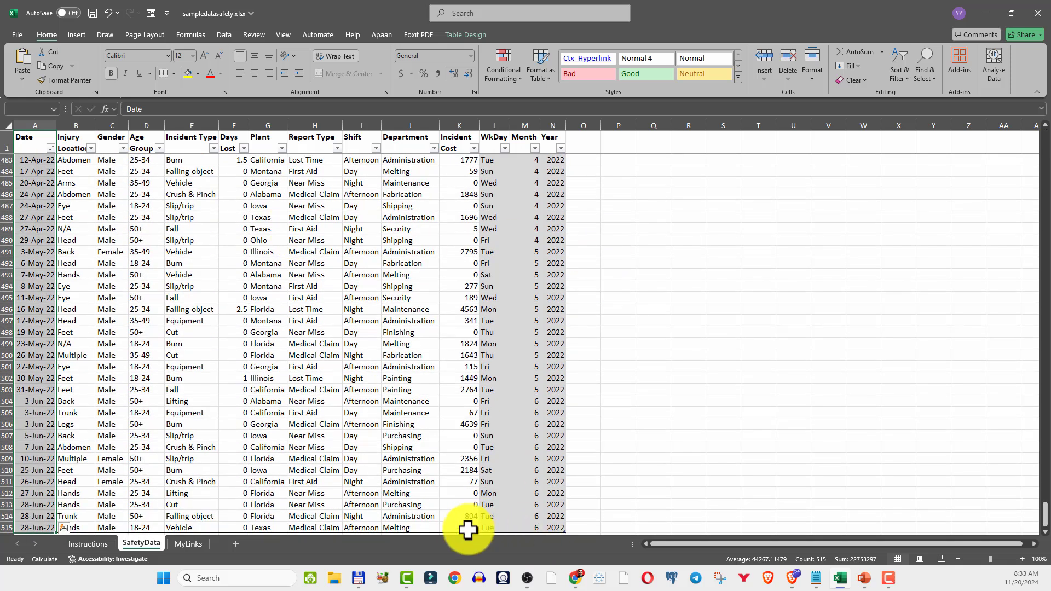
pyautogui.moveTo(468, 529); pyautogui.dragTo(452, 140)
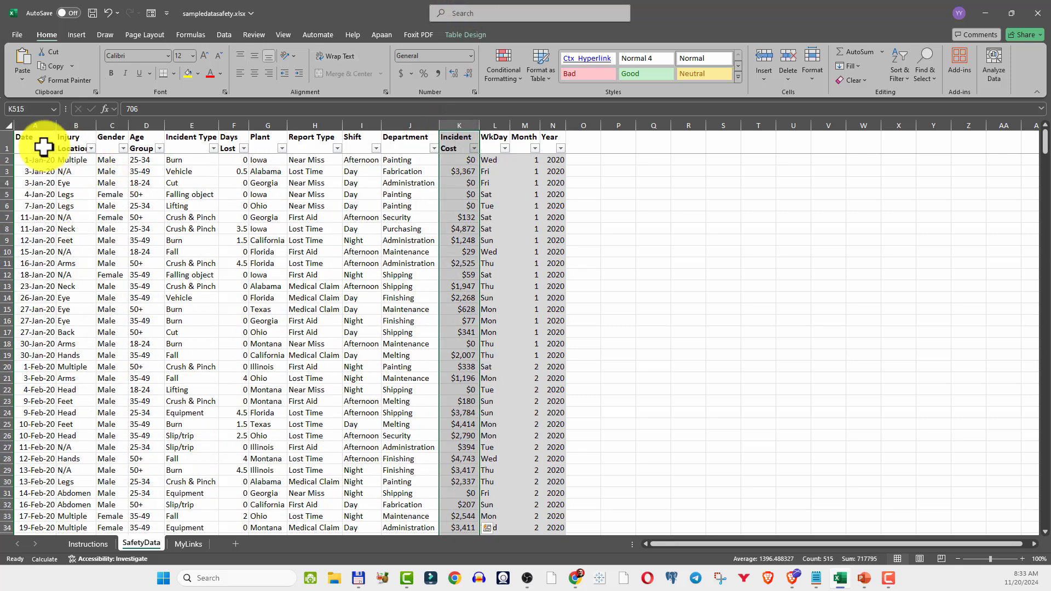
pyautogui.moveTo(28, 140); pyautogui.dragTo(40, 584)
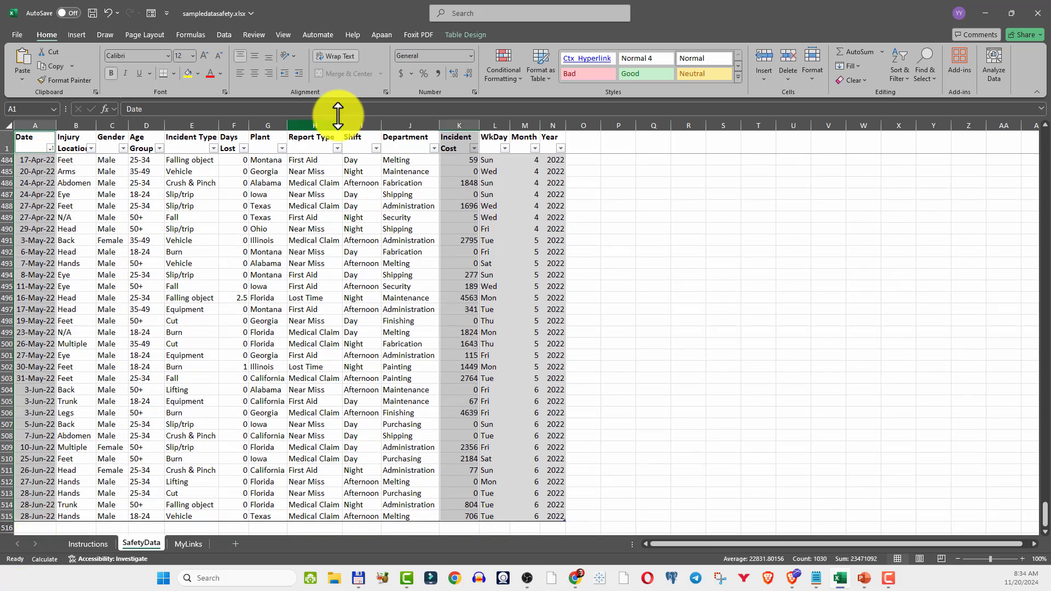
# Insert a line chart of Incident Cost by Date from the selected columns
pyautogui.click(79, 35)
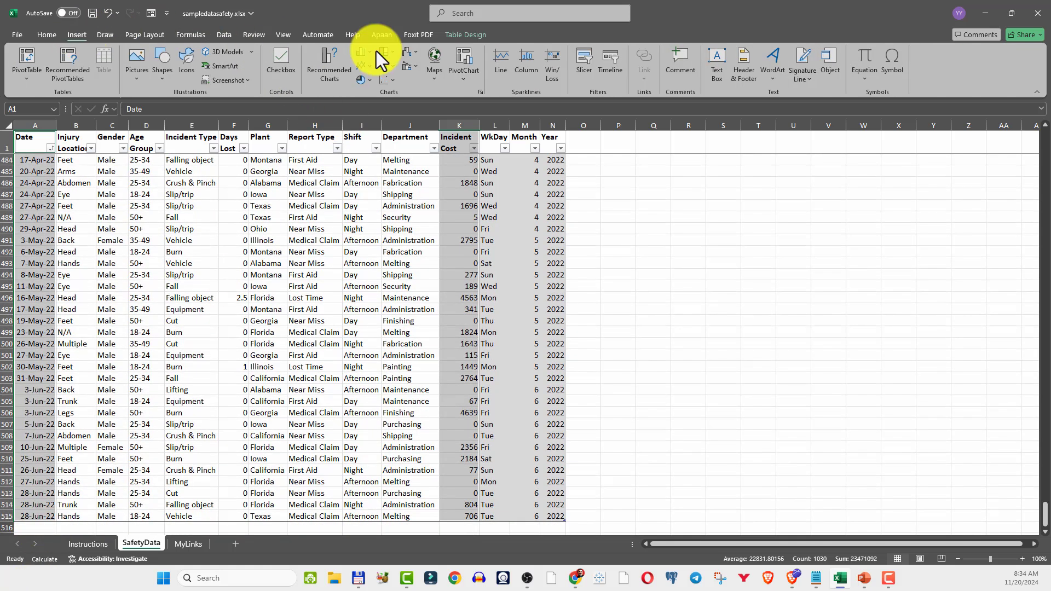
pyautogui.click(326, 59)
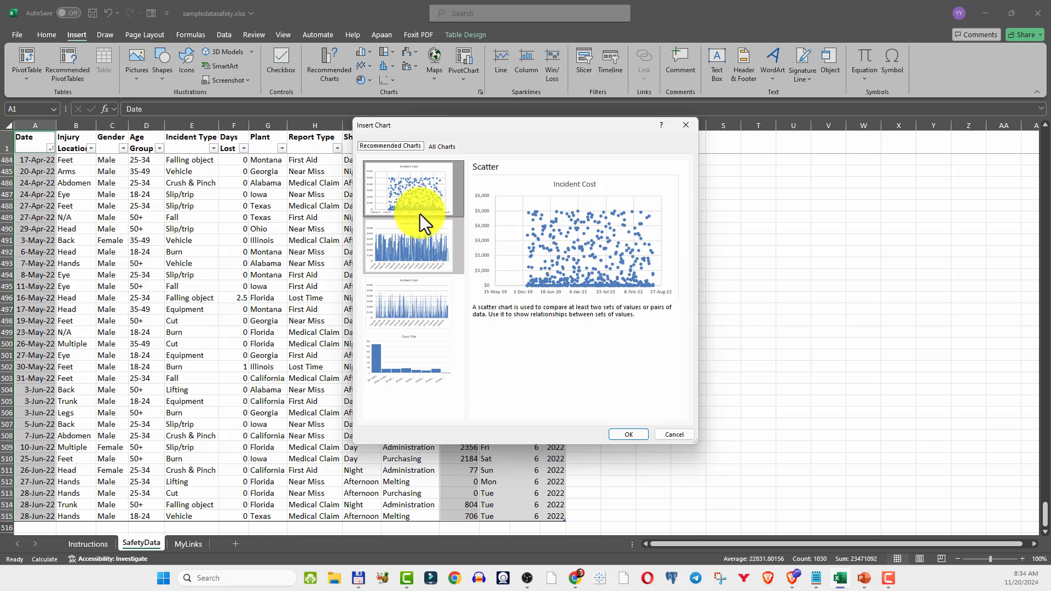
pyautogui.click(445, 146)
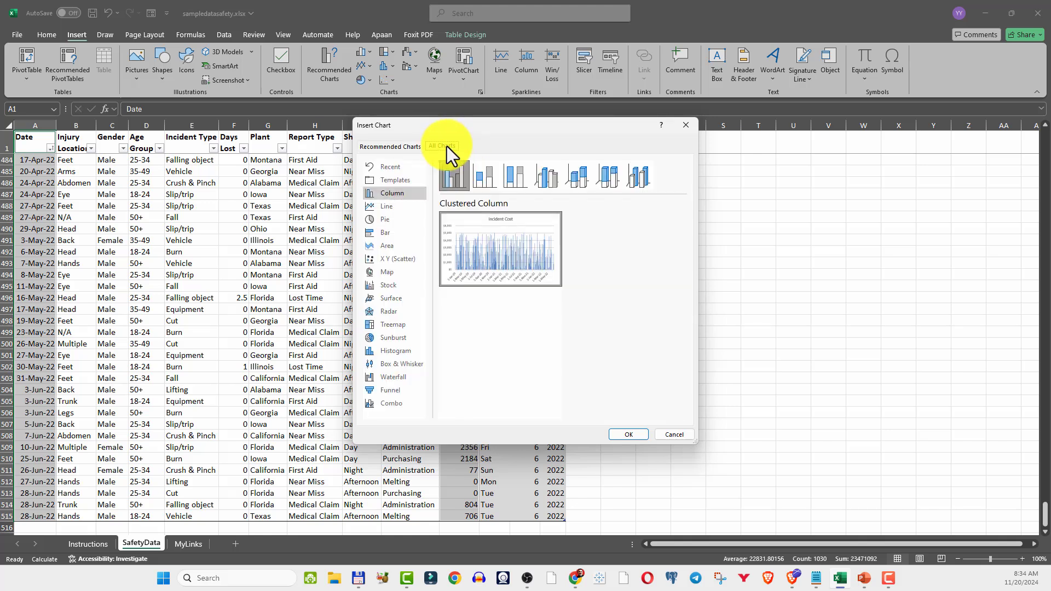
pyautogui.click(393, 207)
pyautogui.moveTo(547, 280)
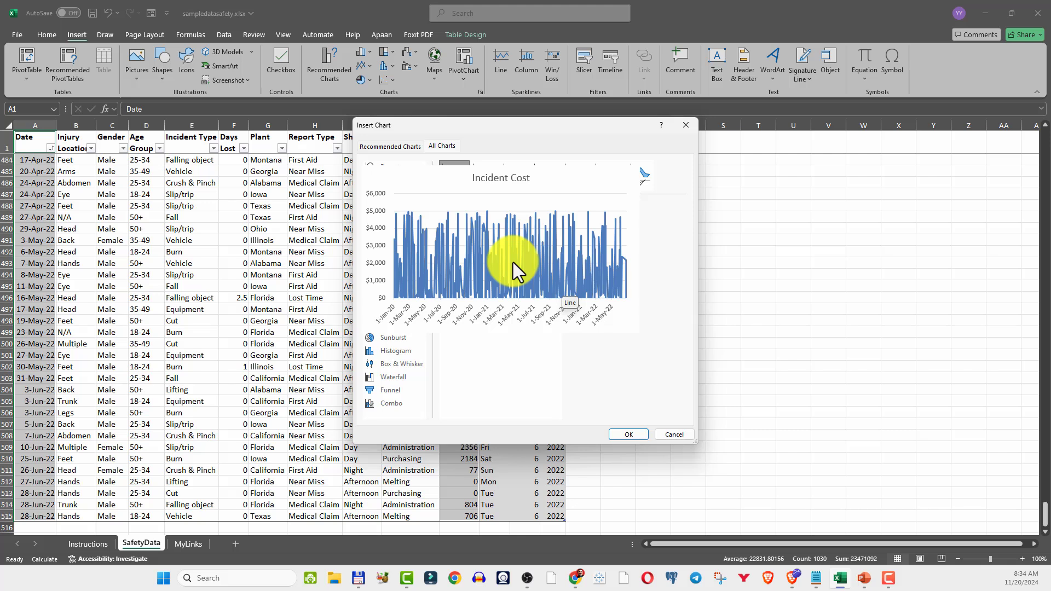
pyautogui.click(625, 434)
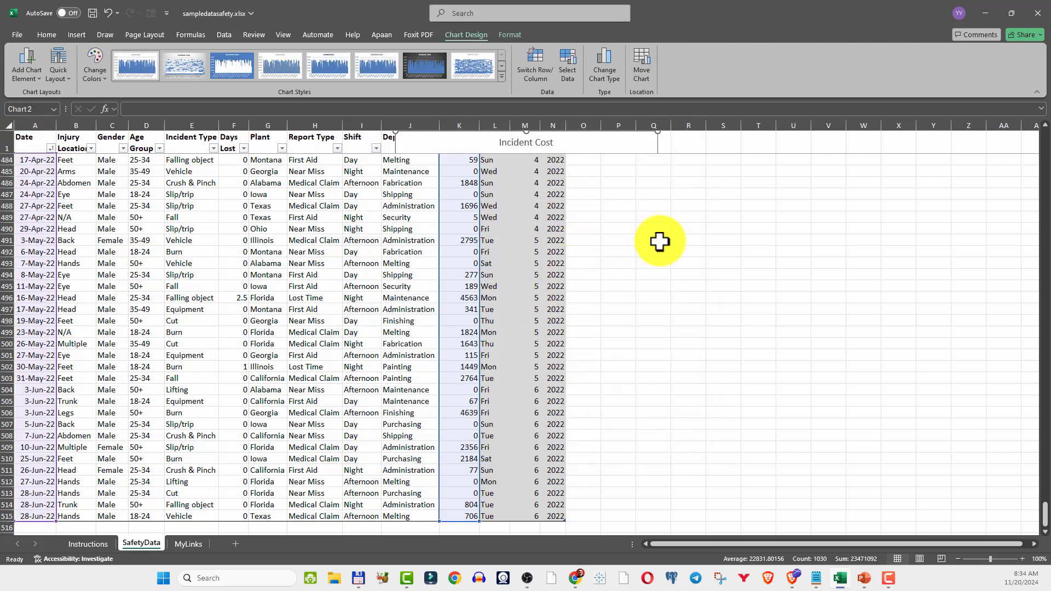
# Move the Incident Cost chart near the sheet's start and enlarge it to span about columns A to AA and rows 6 to 29
pyautogui.moveTo(1045, 517); pyautogui.dragTo(1034, 130)
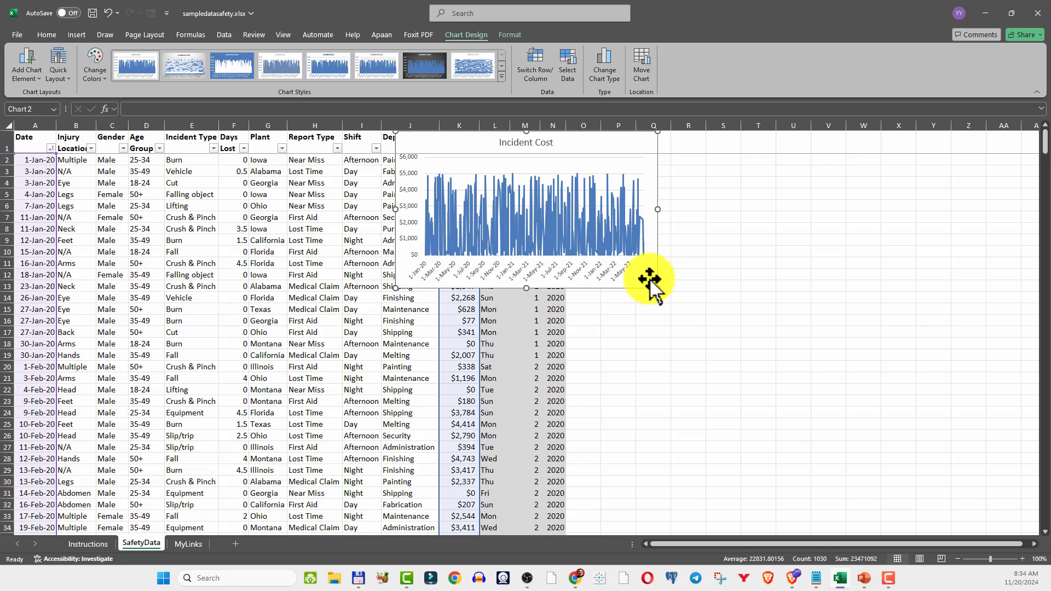
pyautogui.moveTo(651, 280); pyautogui.dragTo(844, 361)
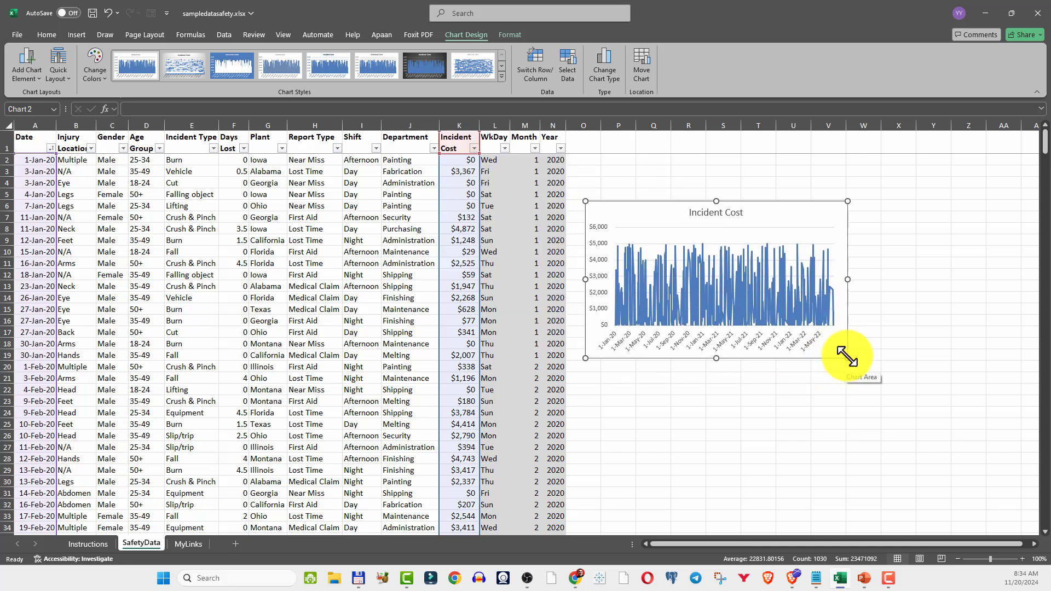
pyautogui.moveTo(847, 358); pyautogui.dragTo(1014, 483)
pyautogui.moveTo(583, 343); pyautogui.dragTo(29, 325)
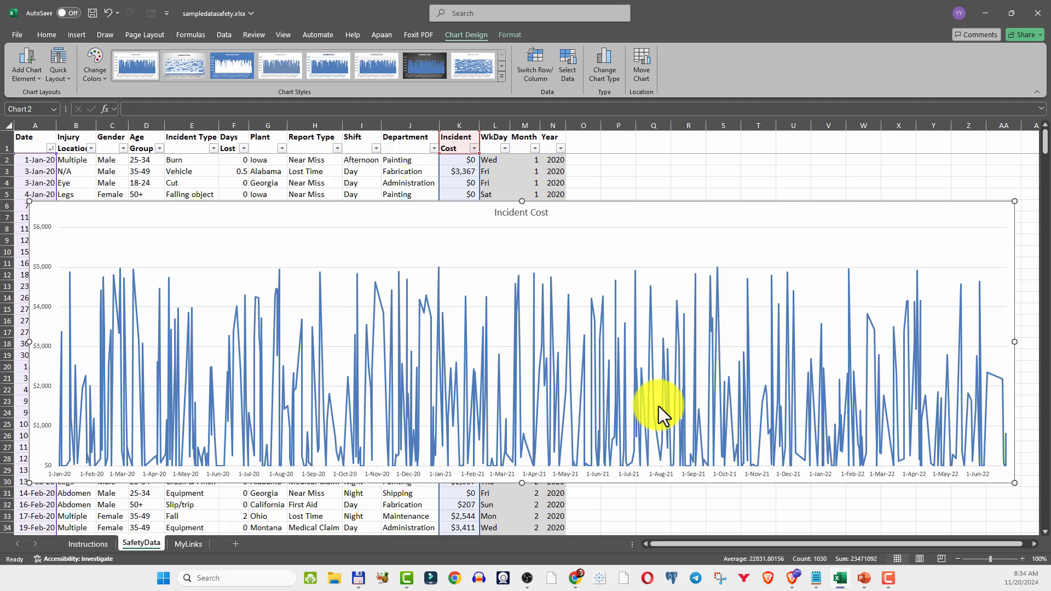
pyautogui.click(249, 578)
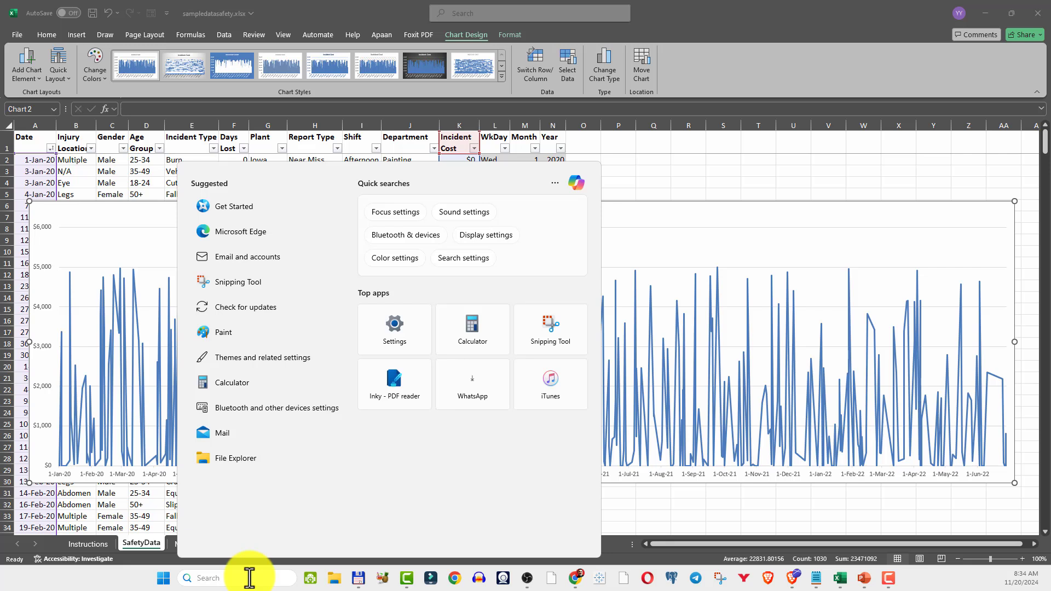
pyautogui.write('power')
pyautogui.press('Escape')
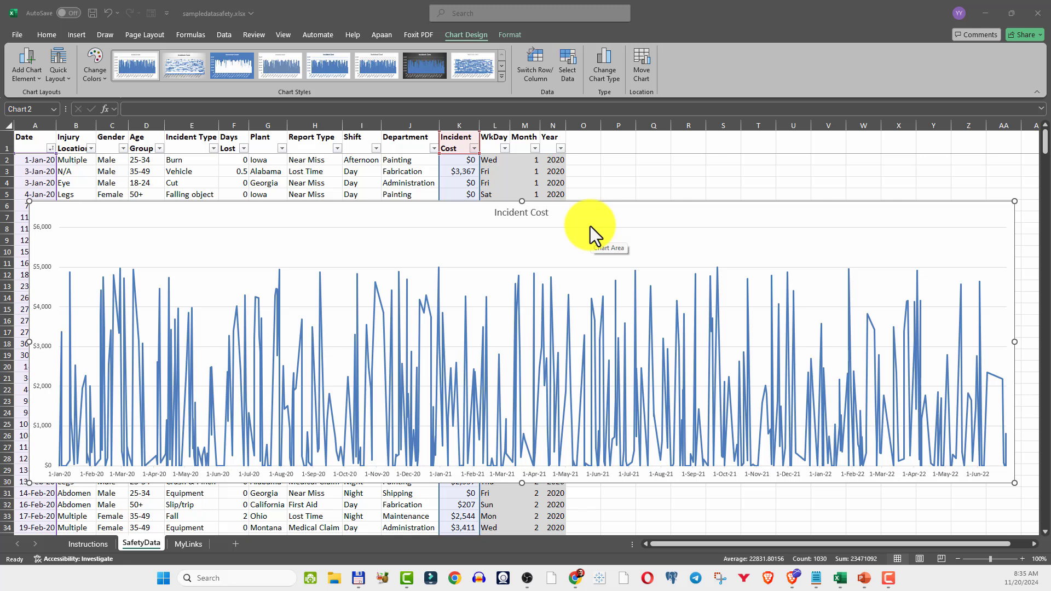
# Switch to PowerPoint, create a presentation from the Monokrom Perkotaan template and add a new slide after the title slide
pyautogui.click(867, 580)
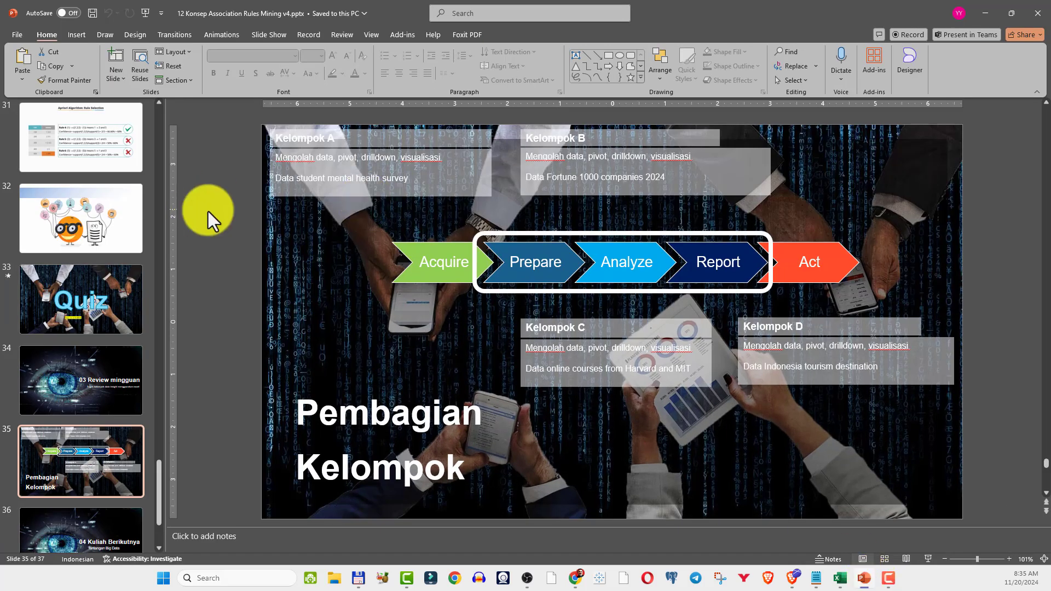
pyautogui.moveTo(870, 583)
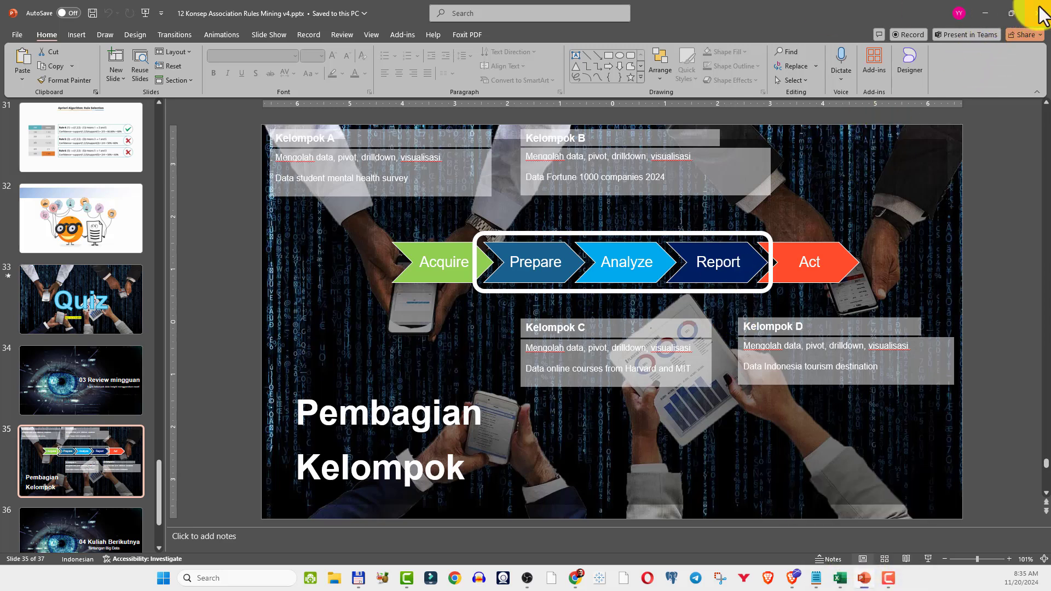
pyautogui.click(15, 35)
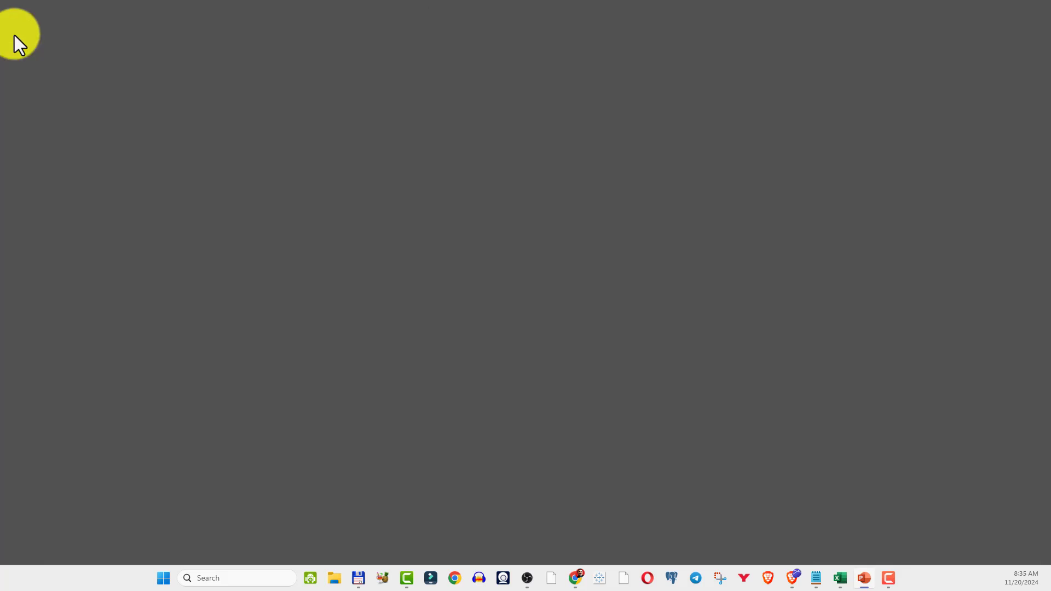
pyautogui.click(30, 84)
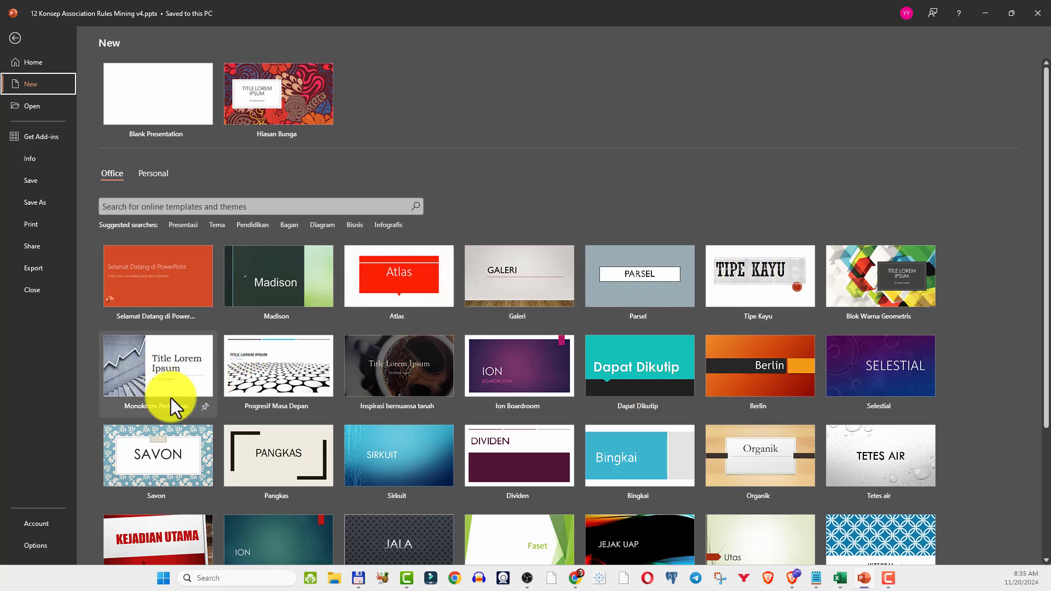
pyautogui.doubleClick(160, 381)
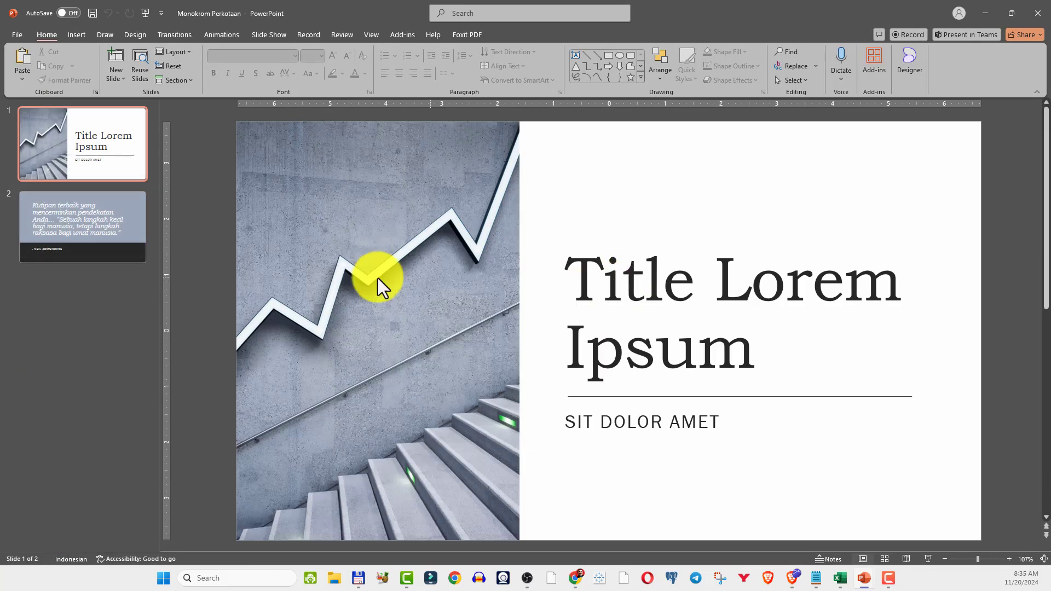
pyautogui.rightClick(106, 186)
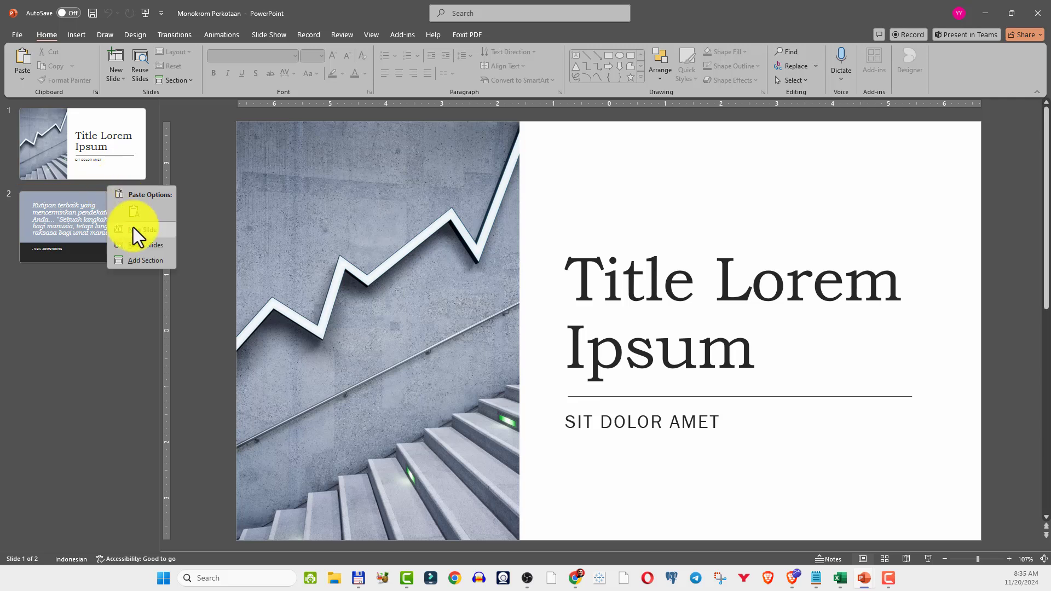
pyautogui.click(137, 229)
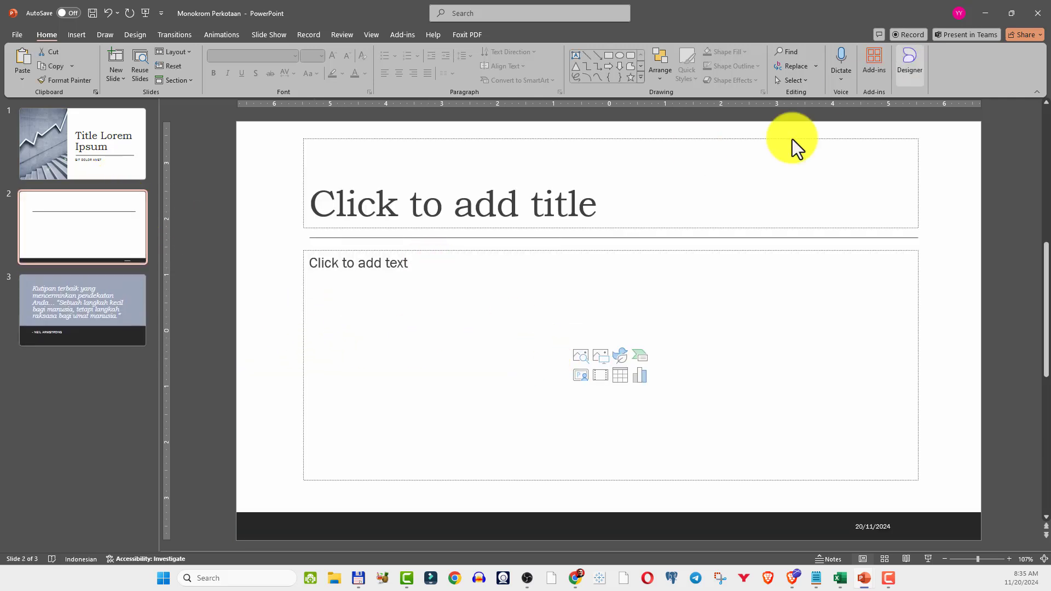
# Copy the Incident Cost chart from Excel and paste it onto slide 2 of the Monokrom Perkotaan presentation in PowerPoint
pyautogui.click(988, 12)
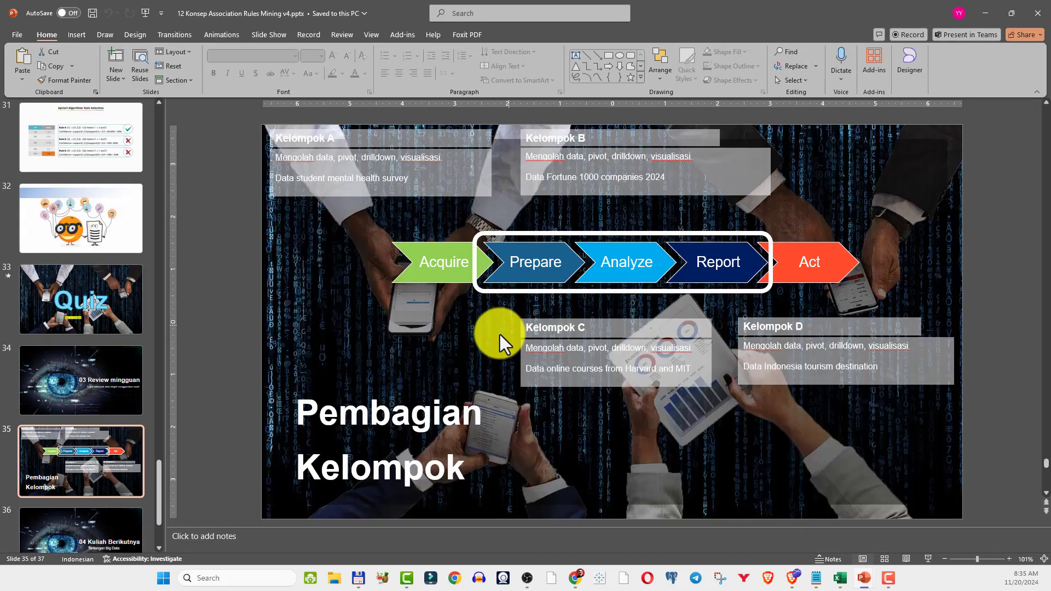
pyautogui.click(841, 579)
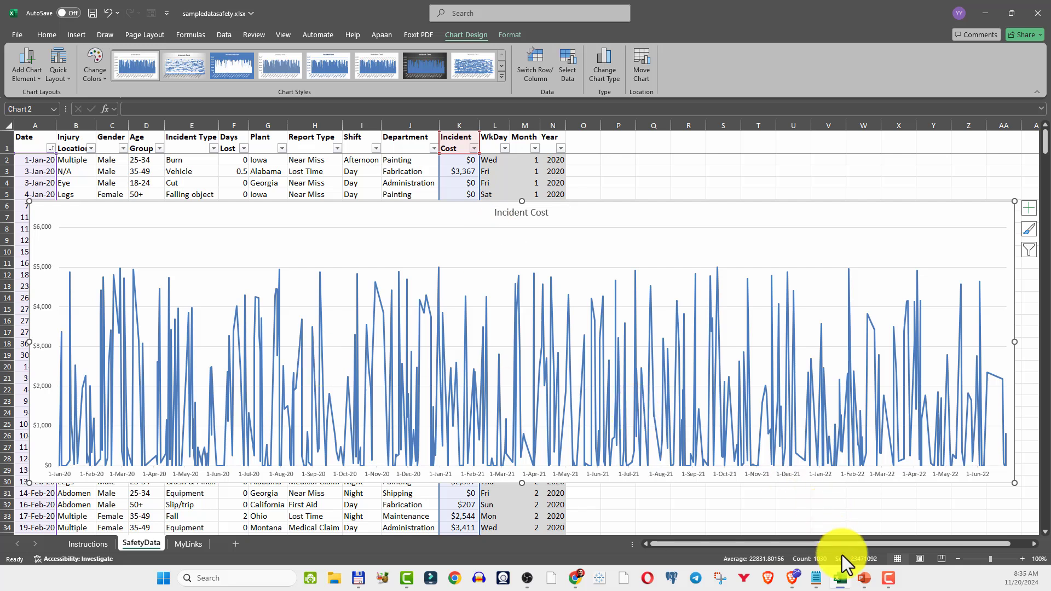
pyautogui.click(862, 578)
pyautogui.click(893, 538)
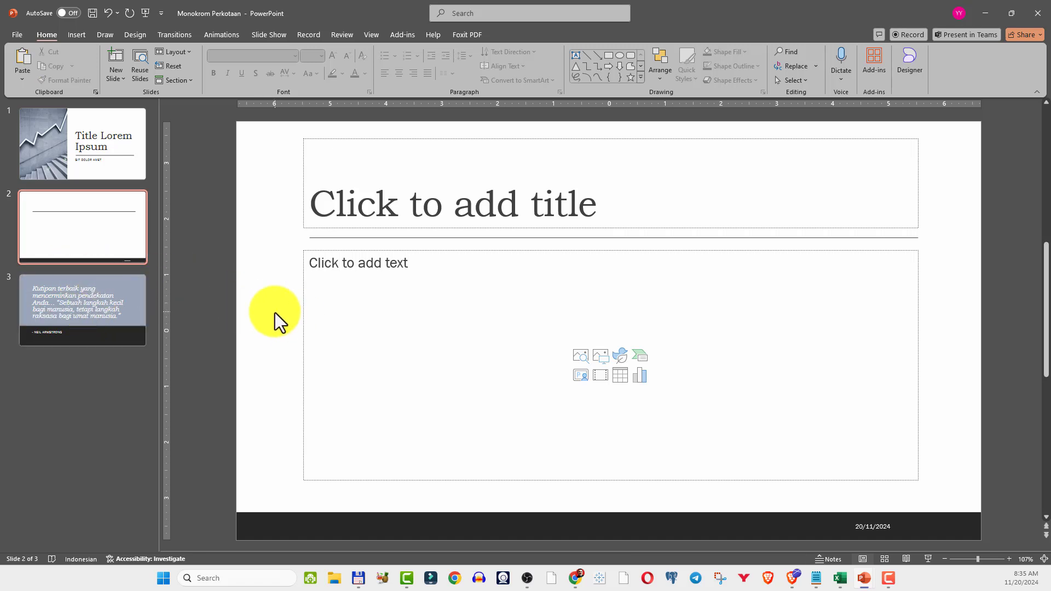
pyautogui.hotkey('ctrl', 'v')
pyautogui.keyDown('ctrl'); pyautogui.scroll(-3, 457, 403); pyautogui.keyUp('ctrl')
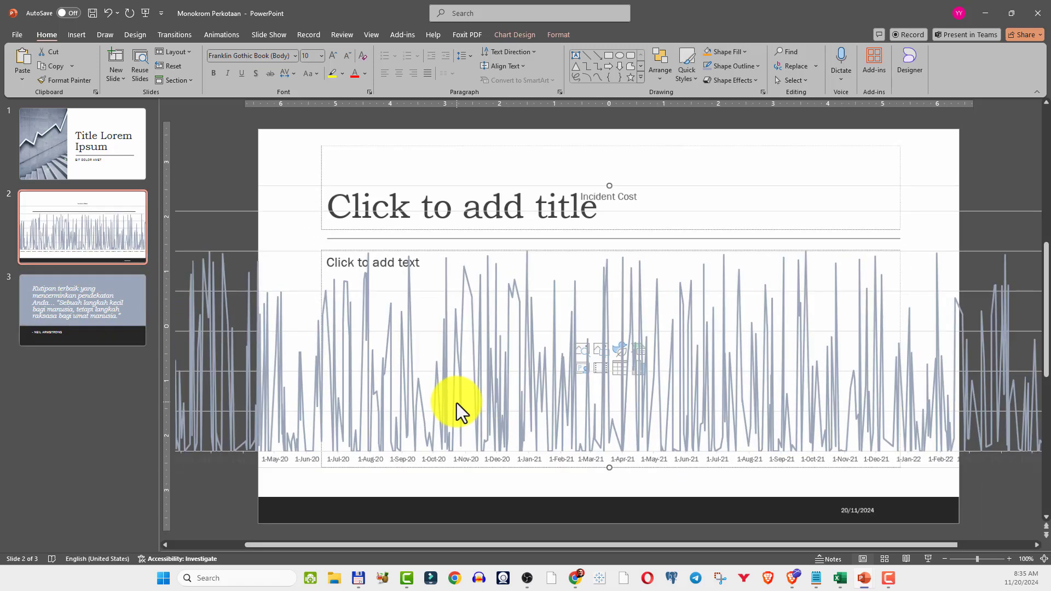
# Narrow the pasted chart and position it so it fits the content area below the title on slide 2
pyautogui.moveTo(241, 228); pyautogui.dragTo(409, 278)
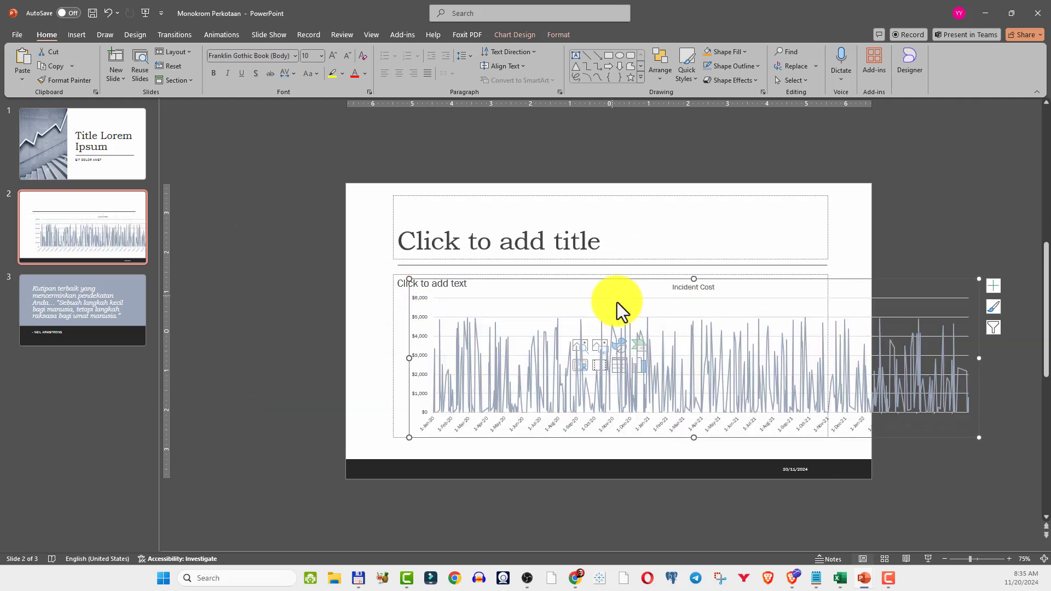
pyautogui.moveTo(979, 360); pyautogui.dragTo(843, 358)
pyautogui.moveTo(752, 288)
pyautogui.mouseDown()
pyautogui.moveTo(726, 285)
pyautogui.moveTo(735, 286)
pyautogui.mouseUp()
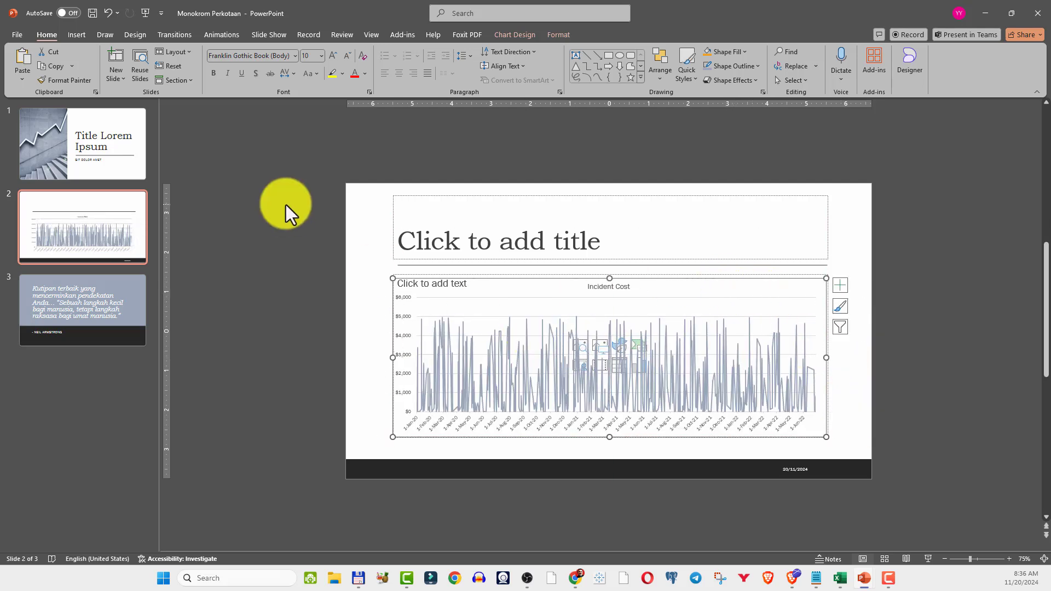
# Paste a slide between the title slide and the chart slide
pyautogui.click(84, 306)
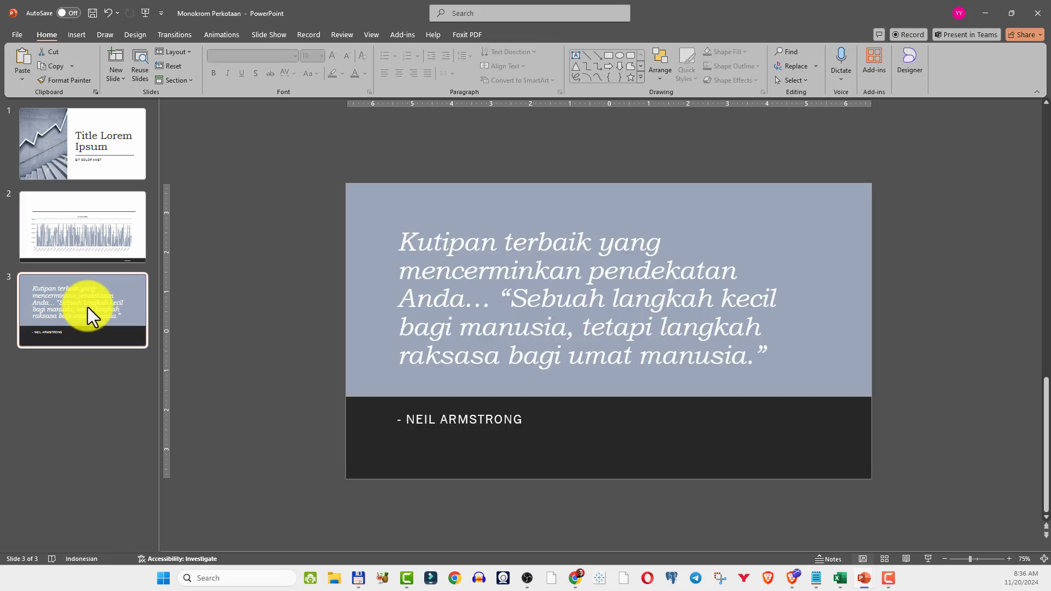
pyautogui.click(83, 189)
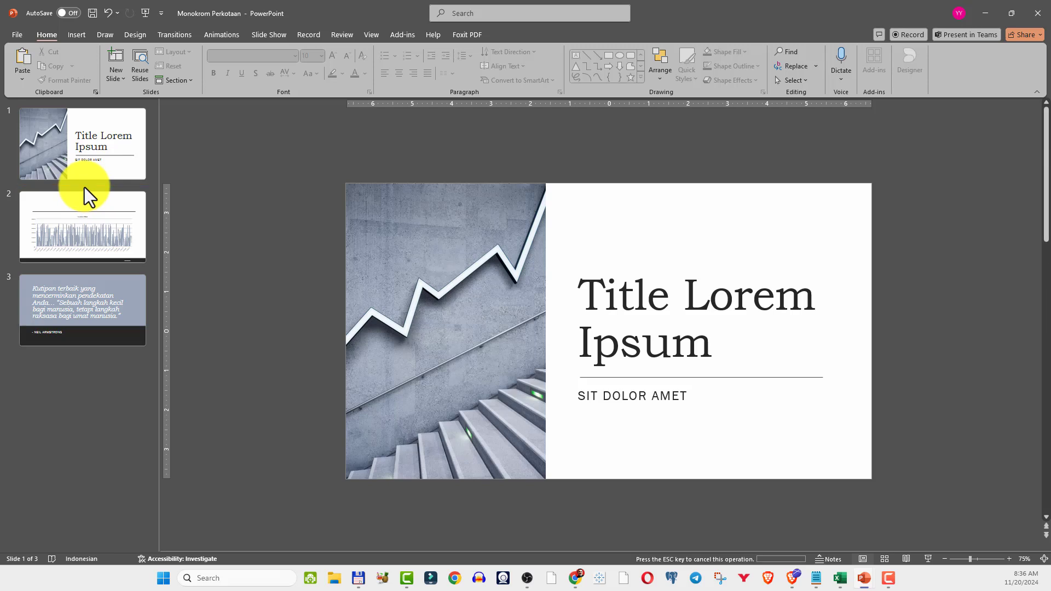
pyautogui.hotkey('ctrl', 'v')
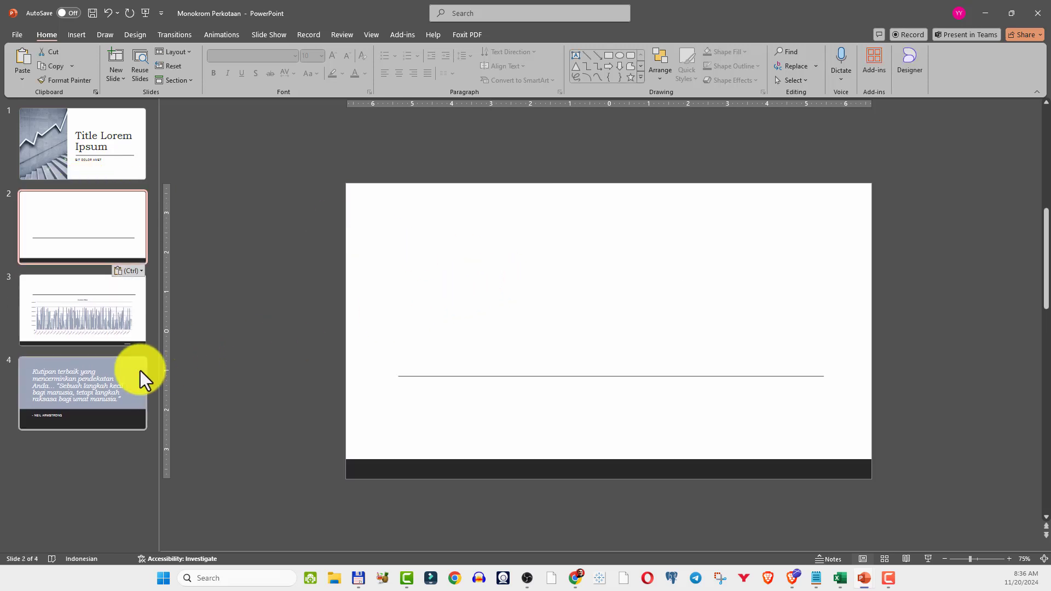
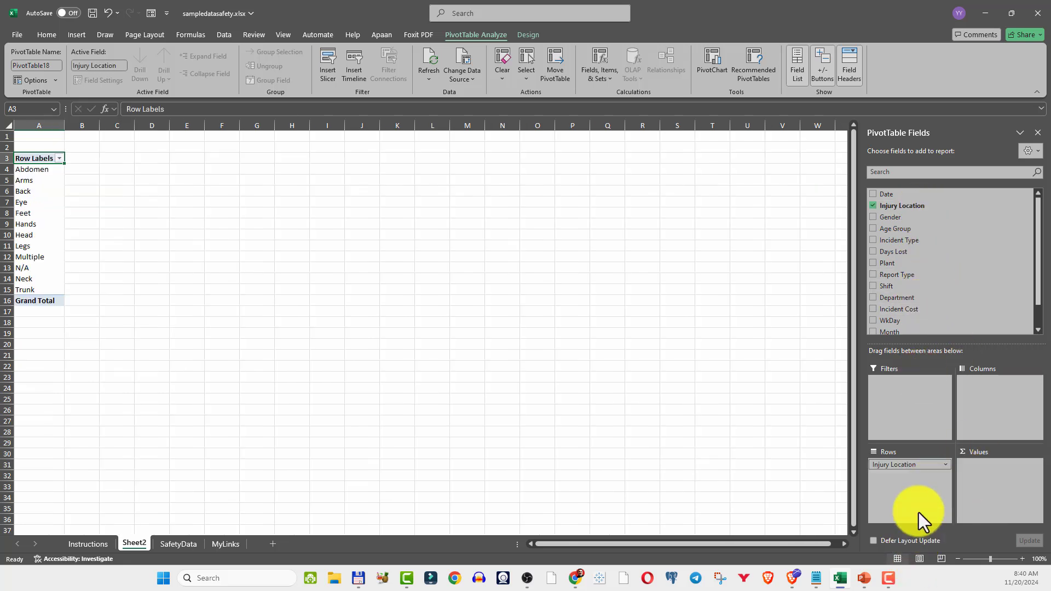
# Add the sum of Incident Cost to the Injury Location pivot table and inspect the Back and Head values
pyautogui.scroll(-2, 931, 282)
pyautogui.moveTo(913, 281); pyautogui.dragTo(985, 479)
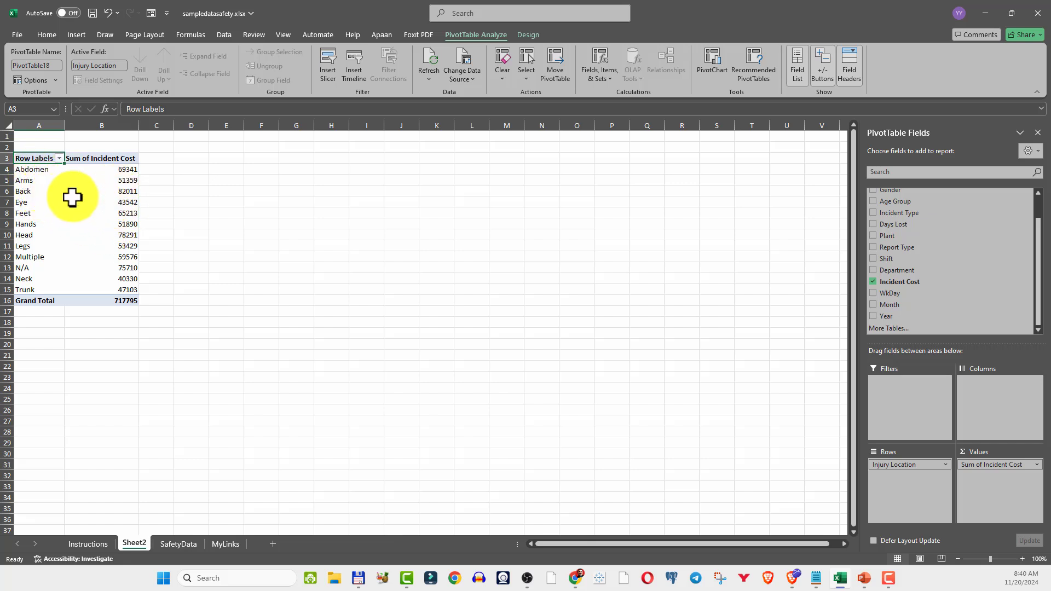
pyautogui.click(132, 194)
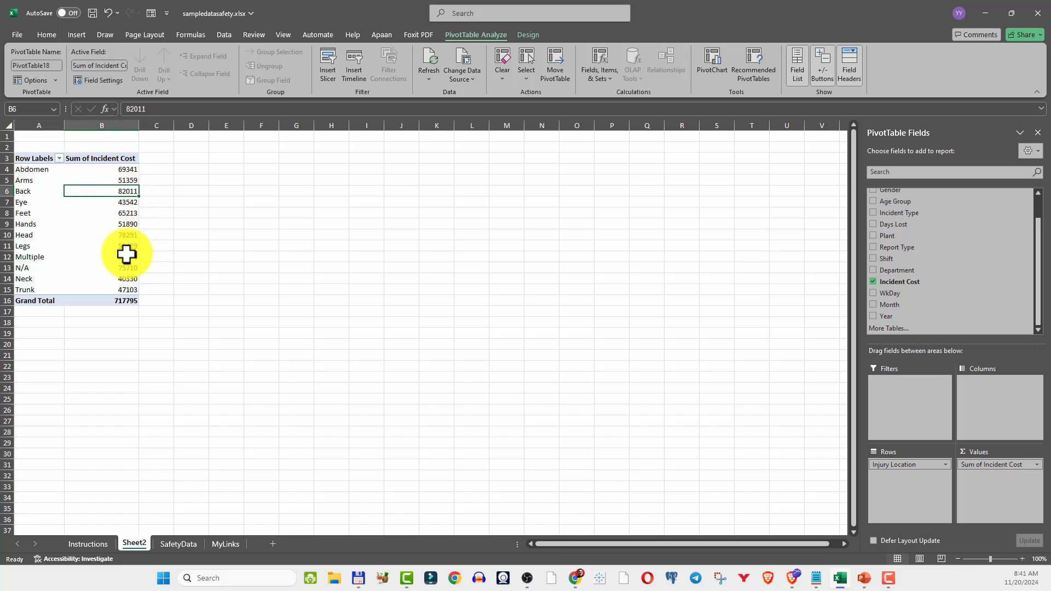
pyautogui.click(131, 237)
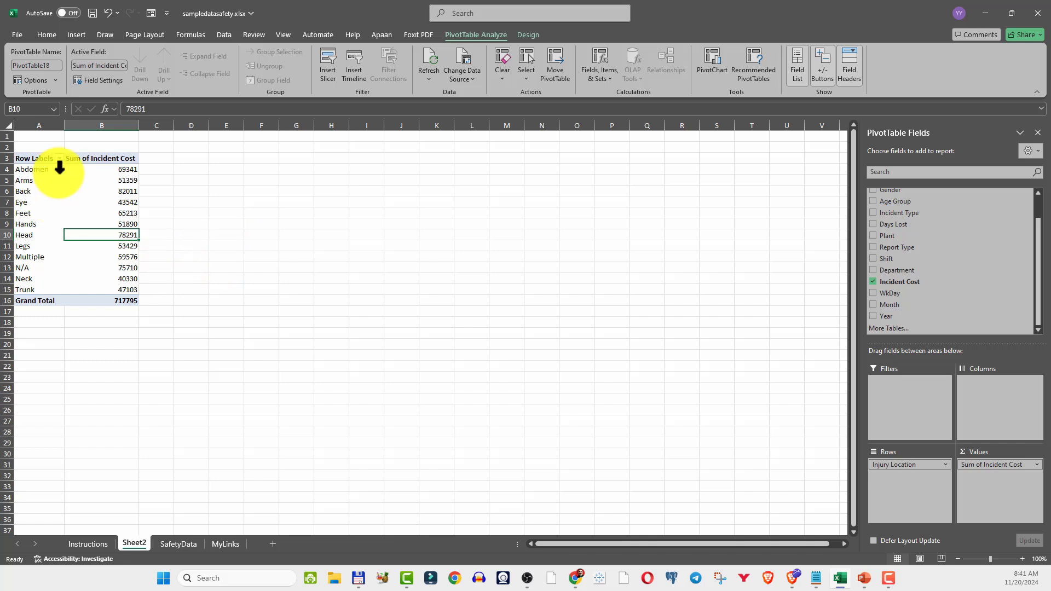
# Copy the whole pivot table in A3:B16 and paste it onto slide 4 of the presentation in PowerPoint
pyautogui.moveTo(32, 159); pyautogui.dragTo(112, 301)
pyautogui.hotkey('ctrl', 'c')
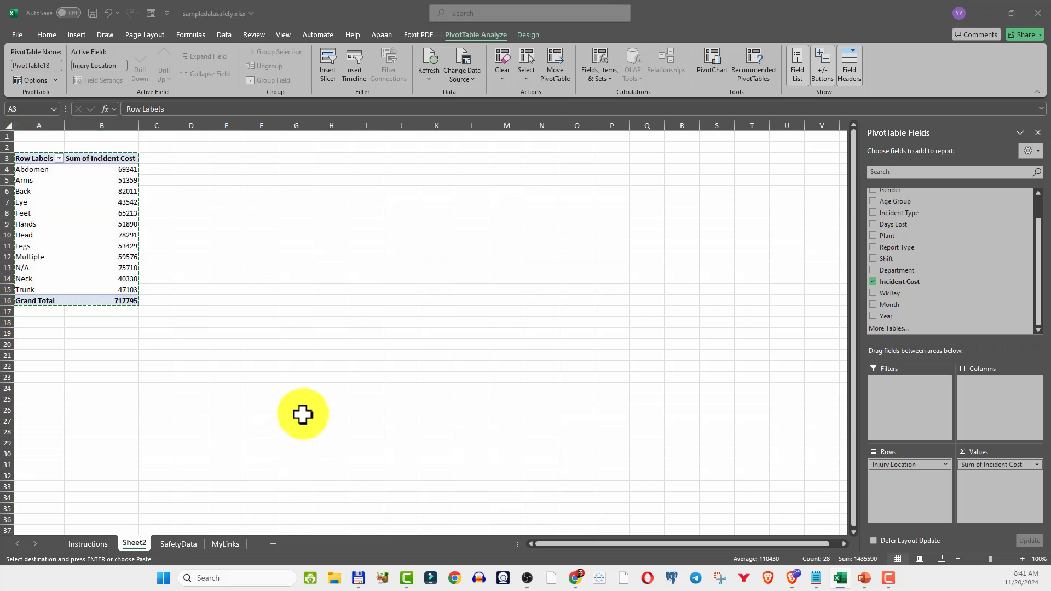
pyautogui.hotkey('alt', 'Tab')
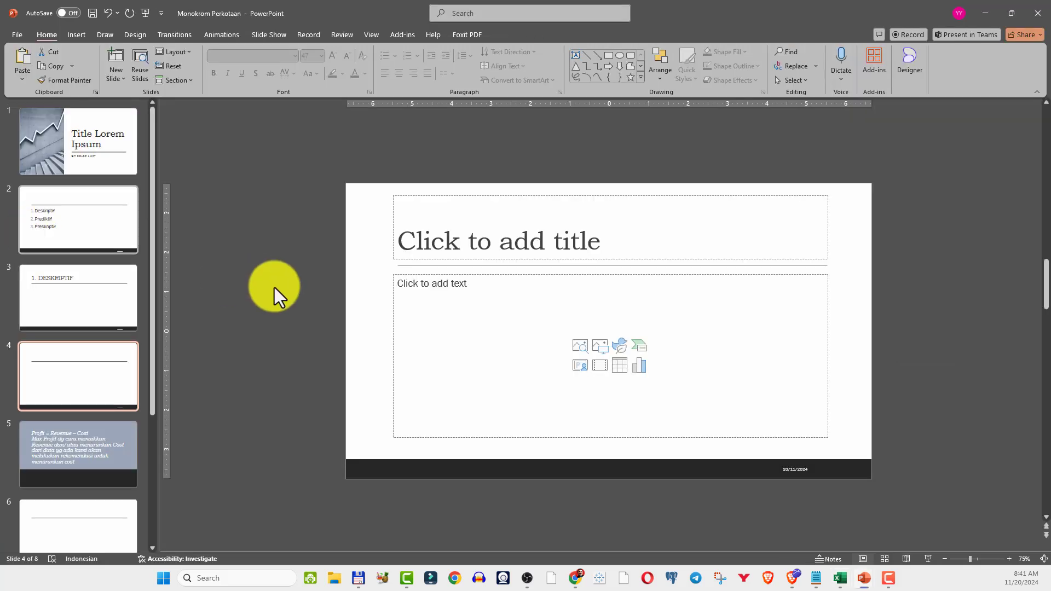
pyautogui.hotkey('ctrl', 'v')
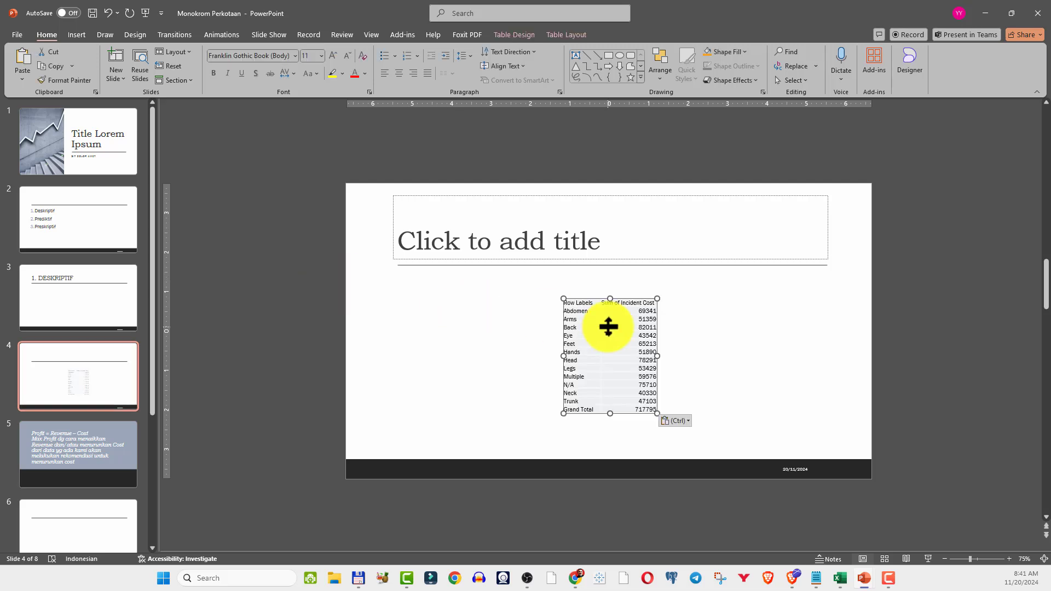
# Move the pasted table on slide 4 to the left edge of the area below the title, and return to Excel
pyautogui.click(611, 330)
pyautogui.moveTo(591, 299); pyautogui.dragTo(420, 277)
pyautogui.click(570, 324)
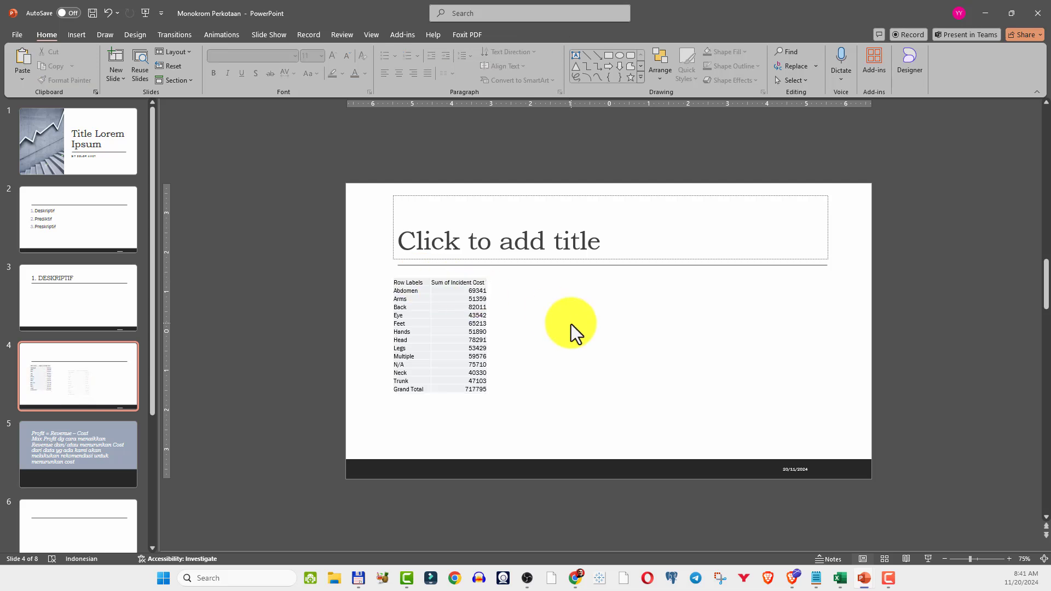
pyautogui.hotkey('alt', 'Tab')
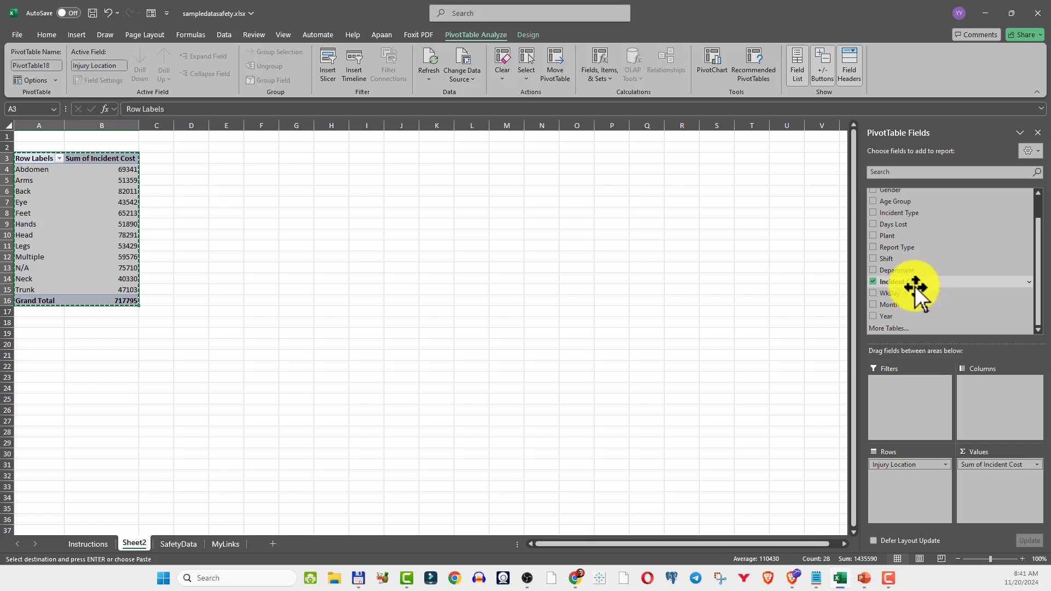
# Replace Injury Location with Gender as the row field of the pivot table
pyautogui.scroll(3, 915, 287)
pyautogui.click(875, 207)
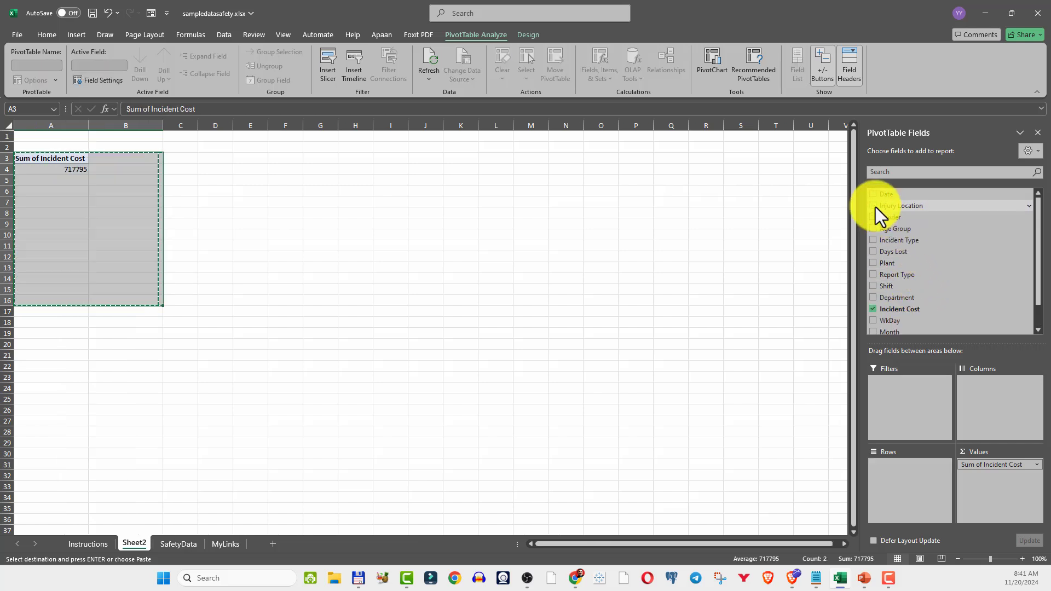
pyautogui.moveTo(891, 219); pyautogui.dragTo(911, 469)
pyautogui.click(211, 234)
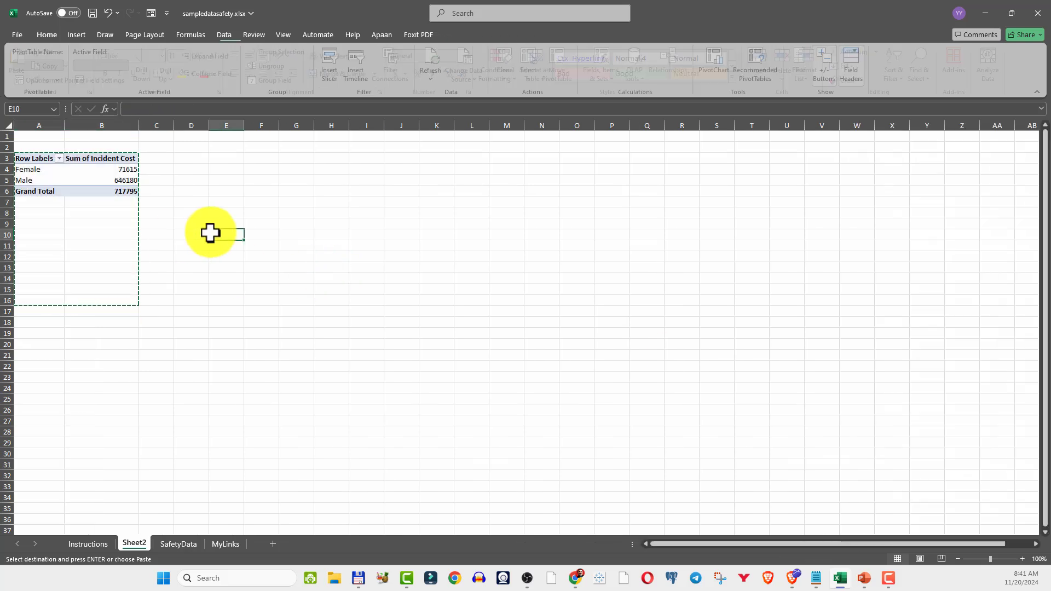
# Apply the comma number style to the Sum of Incident Cost values in B4:B6
pyautogui.moveTo(120, 169); pyautogui.dragTo(121, 189)
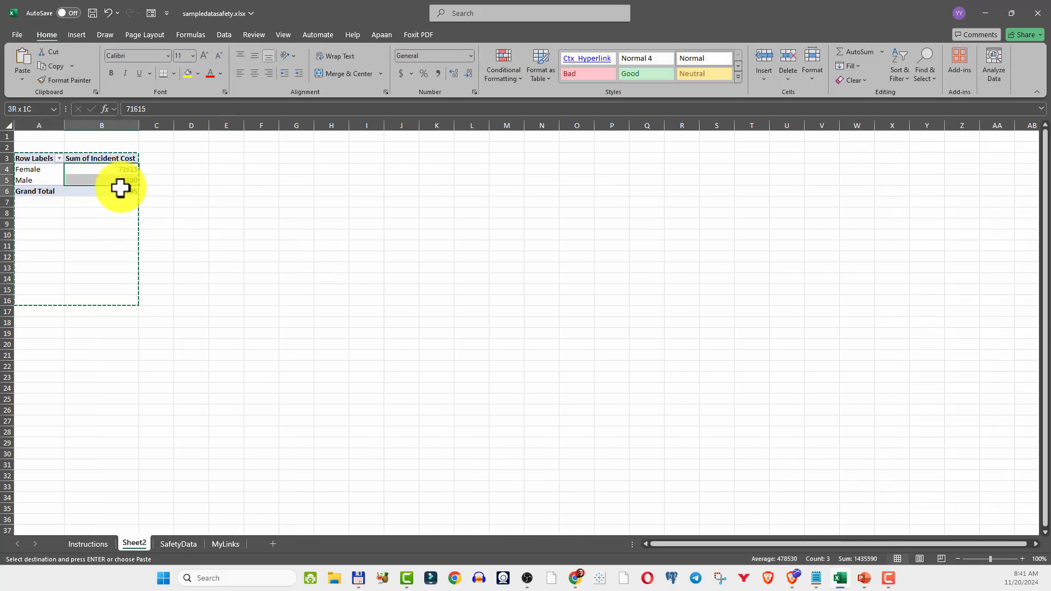
pyautogui.click(46, 34)
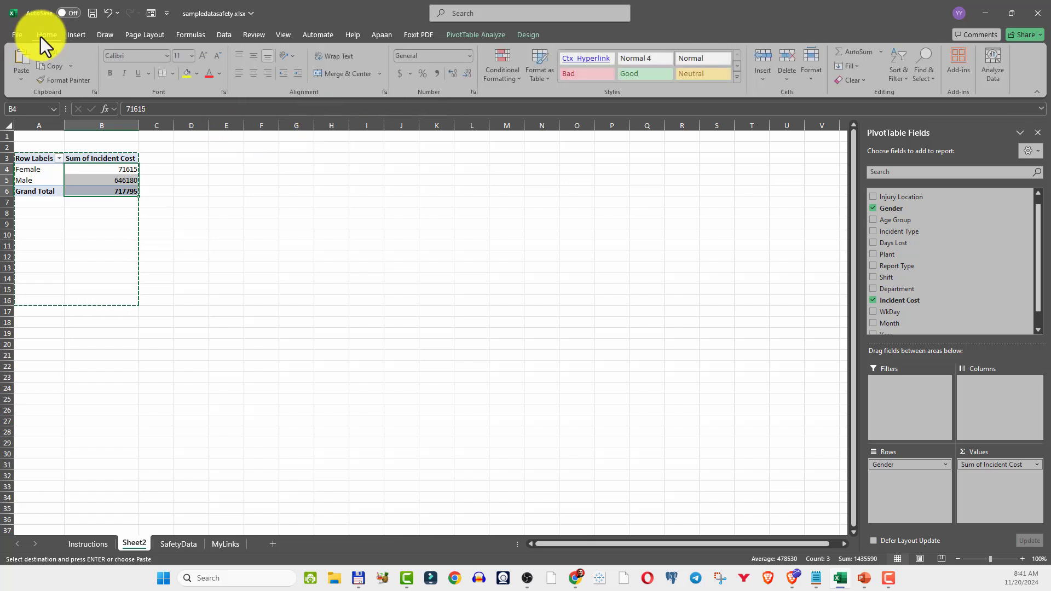
pyautogui.click(437, 73)
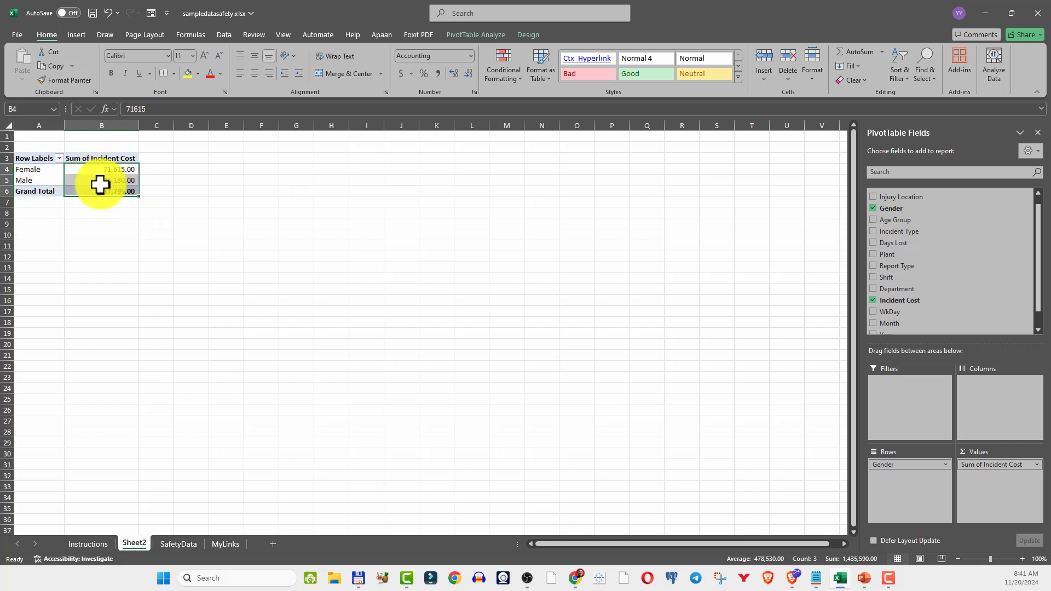
# Copy the Gender pivot table in A3:B6 onto slide 4 in PowerPoint and place it just right of the injury location table
pyautogui.moveTo(28, 159); pyautogui.dragTo(123, 196)
pyautogui.hotkey('ctrl', 'c')
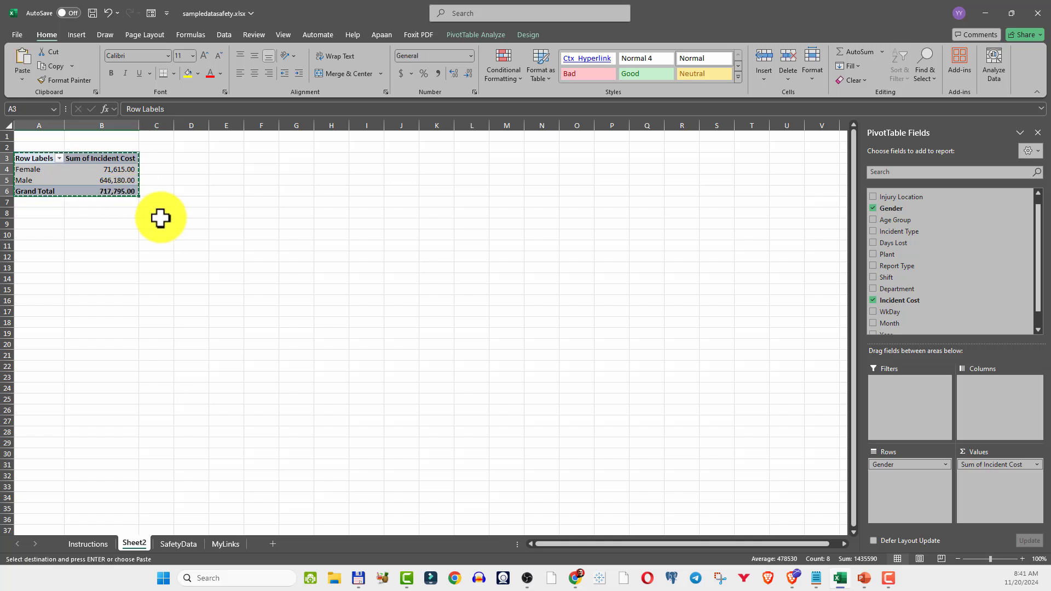
pyautogui.hotkey('alt', 'Tab')
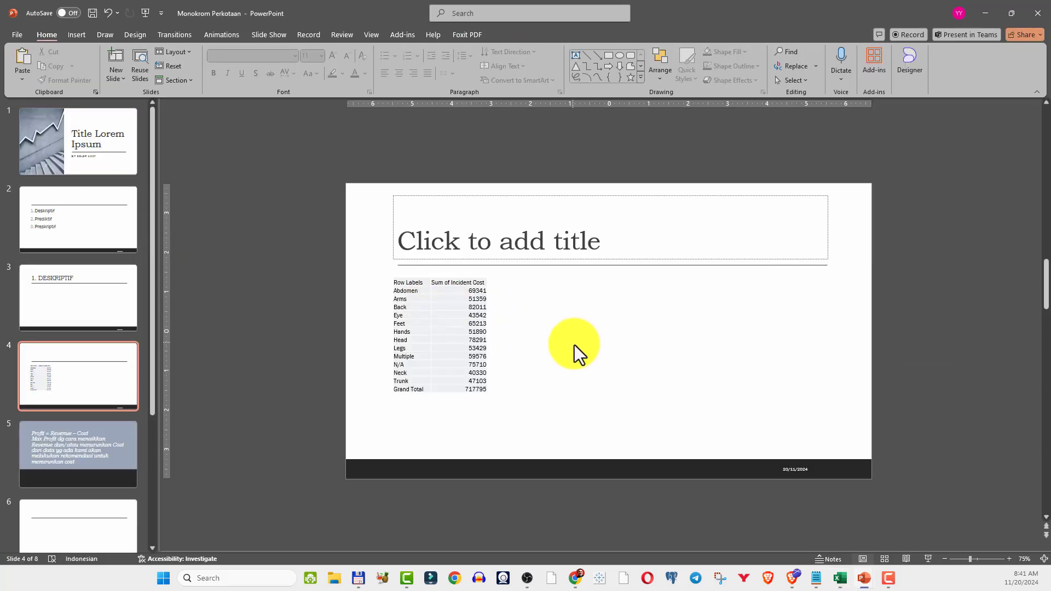
pyautogui.hotkey('ctrl', 'v')
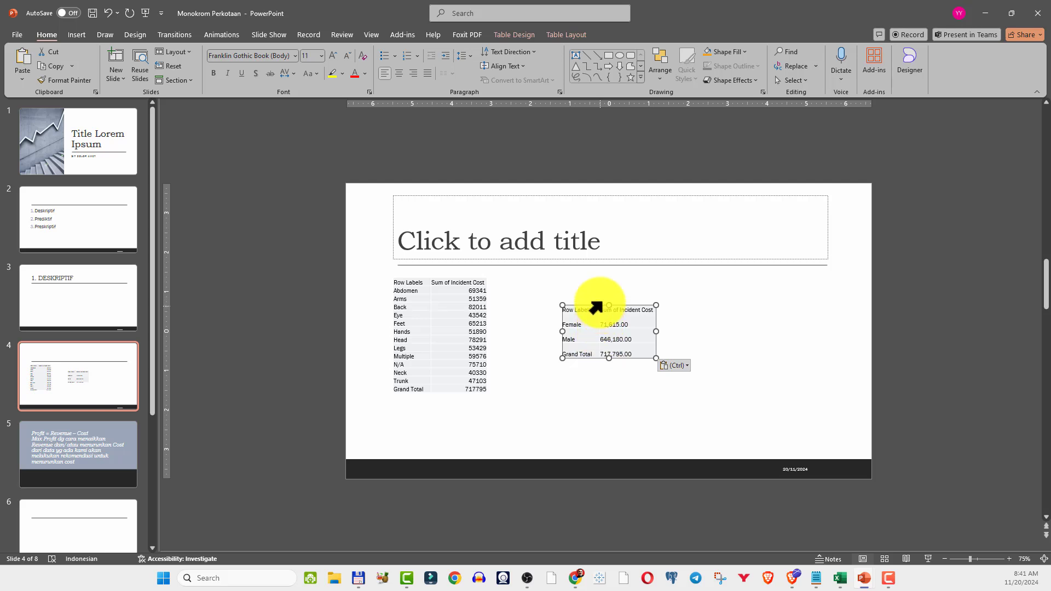
pyautogui.moveTo(591, 301); pyautogui.dragTo(541, 279)
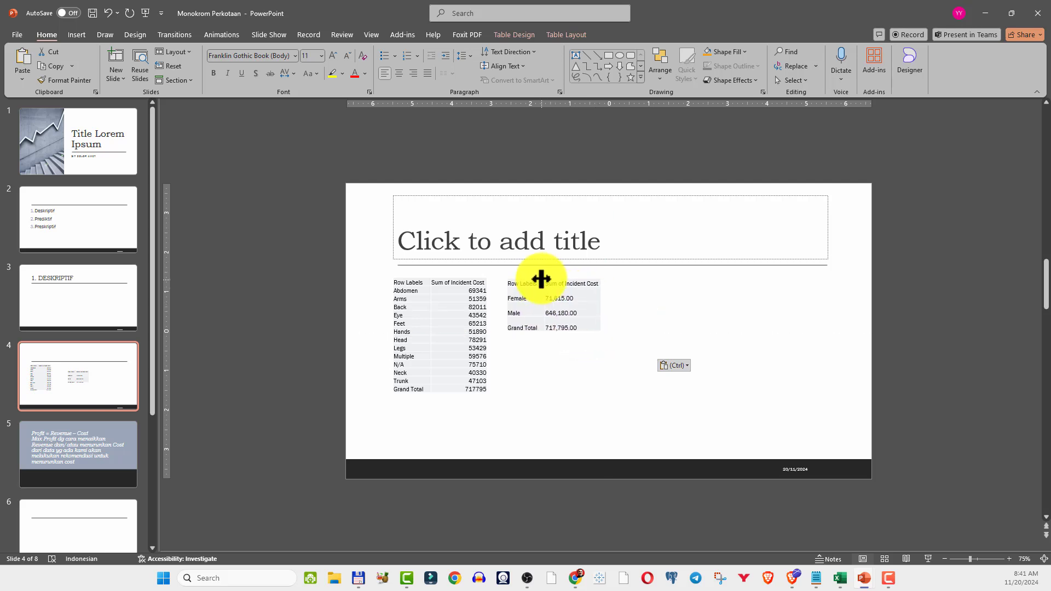
pyautogui.click(750, 414)
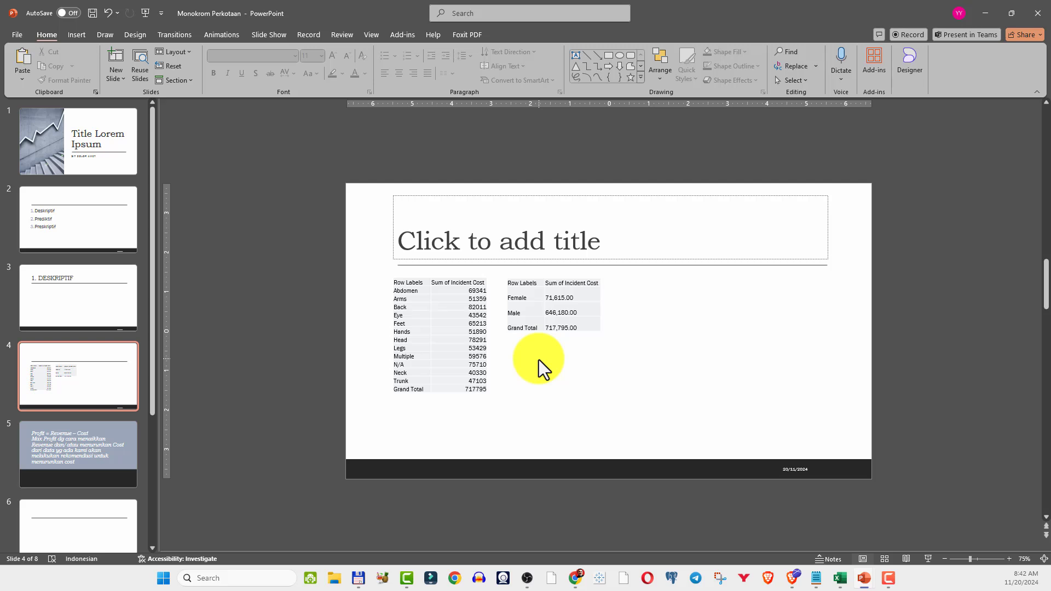
# Back in Excel, replace Gender with Age Group in the pivot table rows and fill the 25-34 row yellow
pyautogui.hotkey('alt', 'Tab')
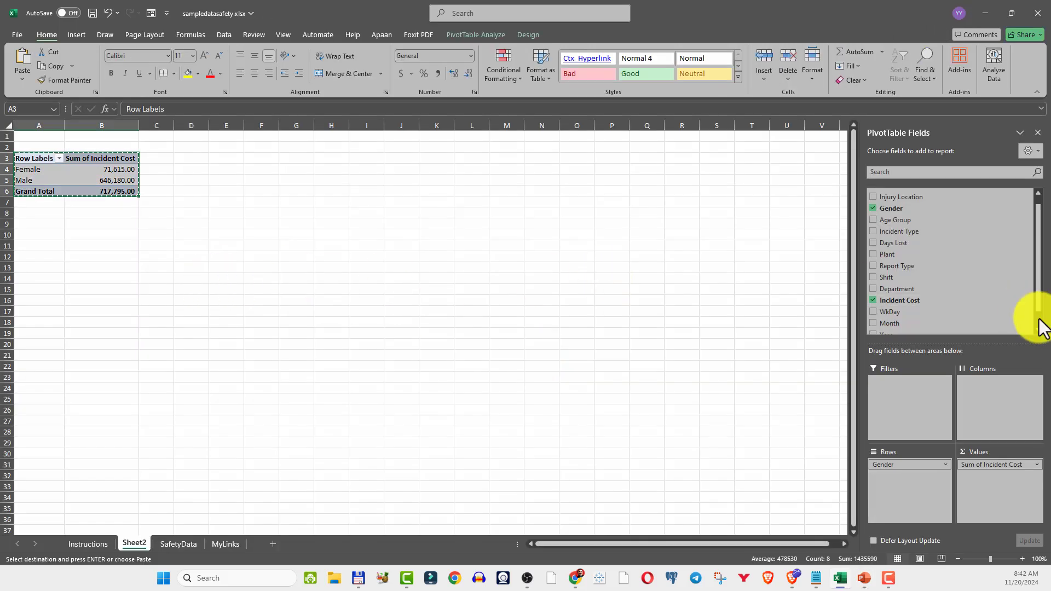
pyautogui.click(874, 209)
pyautogui.moveTo(903, 219); pyautogui.dragTo(920, 482)
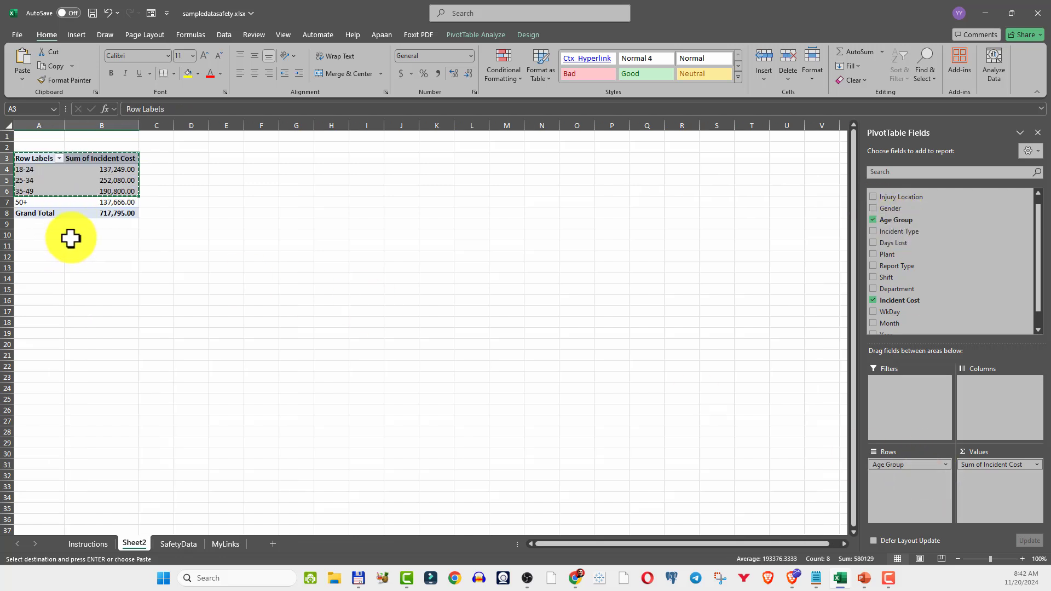
pyautogui.click(35, 183)
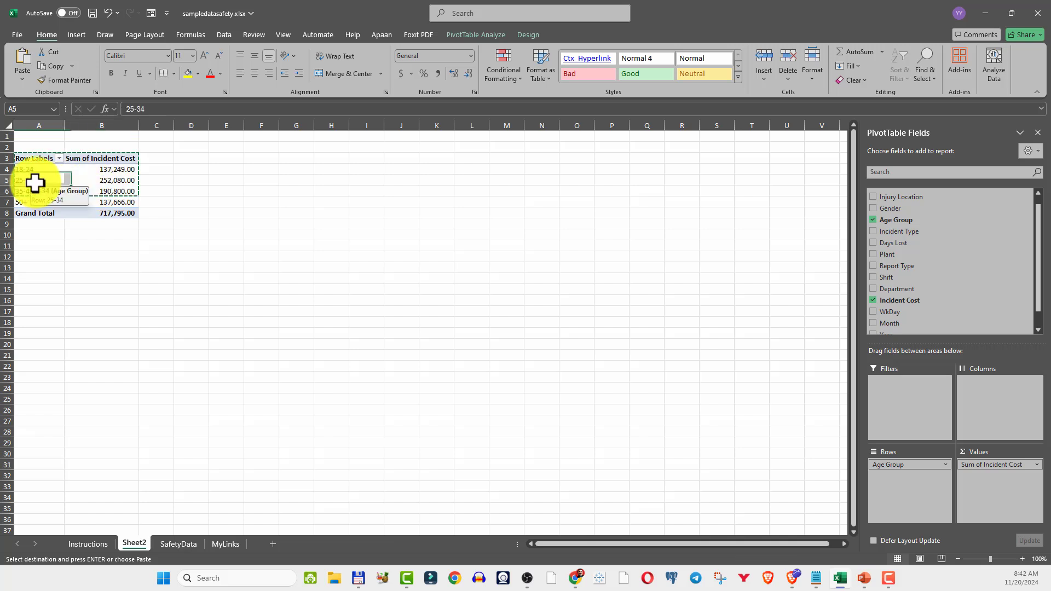
pyautogui.click(187, 75)
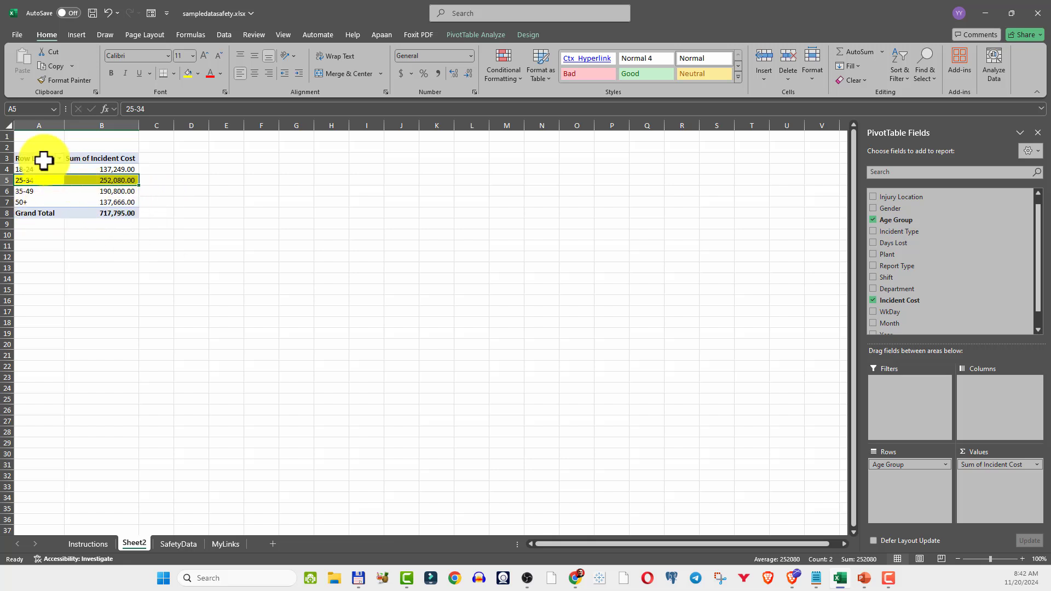
# Copy the Age Group pivot table in A3:B8 and add a new slide after slide 4 in PowerPoint
pyautogui.moveTo(43, 159); pyautogui.dragTo(107, 208)
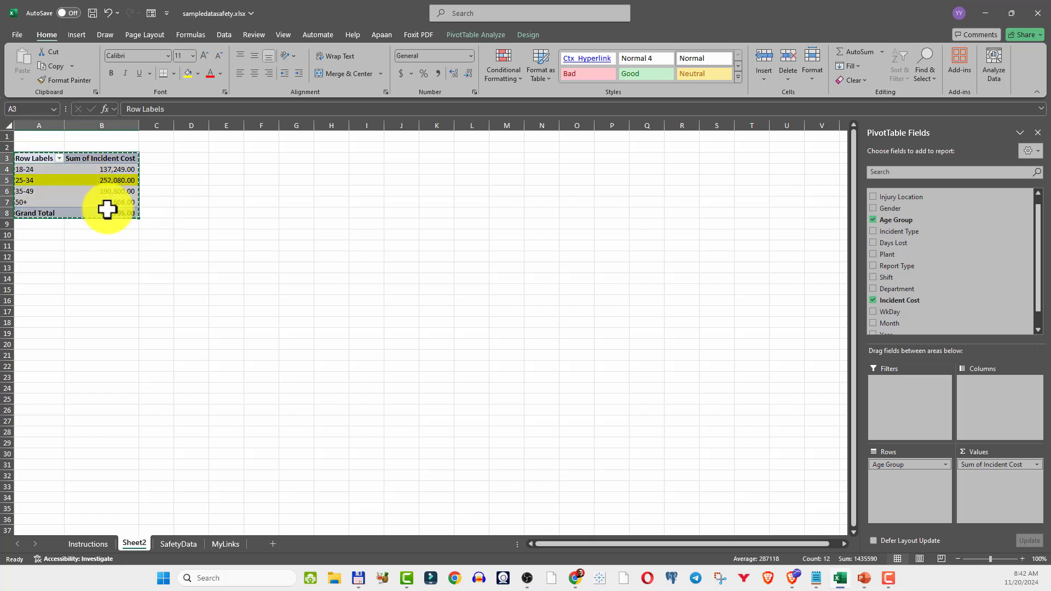
pyautogui.hotkey('ctrl', 'c')
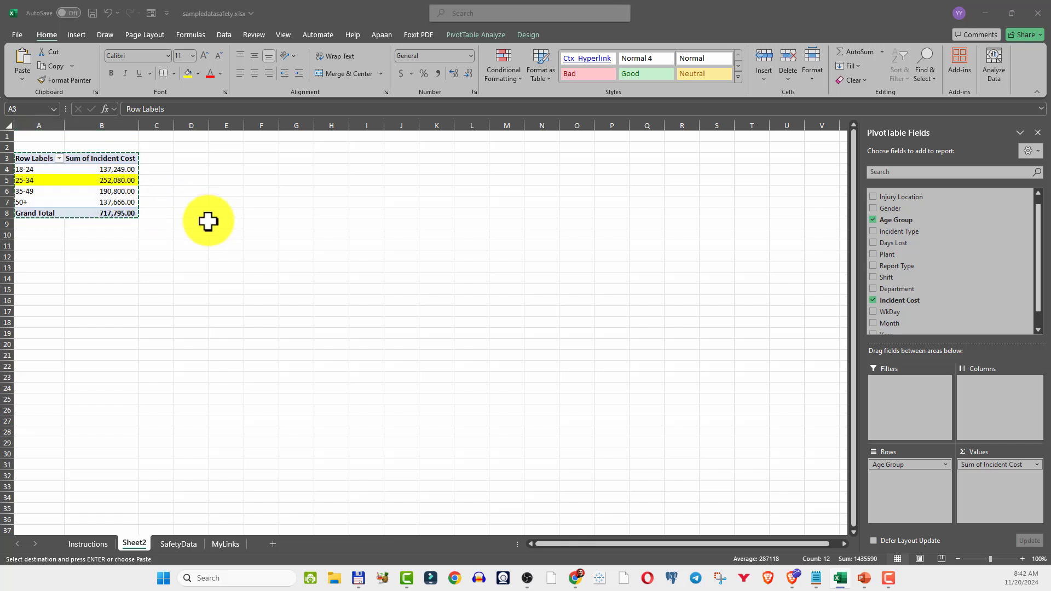
pyautogui.hotkey('alt', 'Tab')
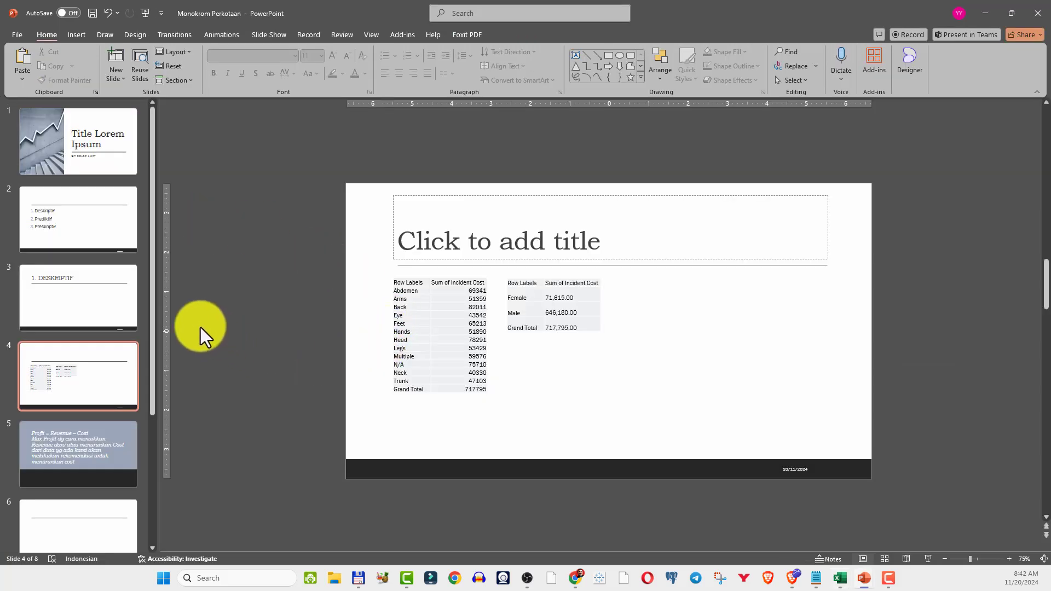
pyautogui.rightClick(87, 416)
pyautogui.click(126, 459)
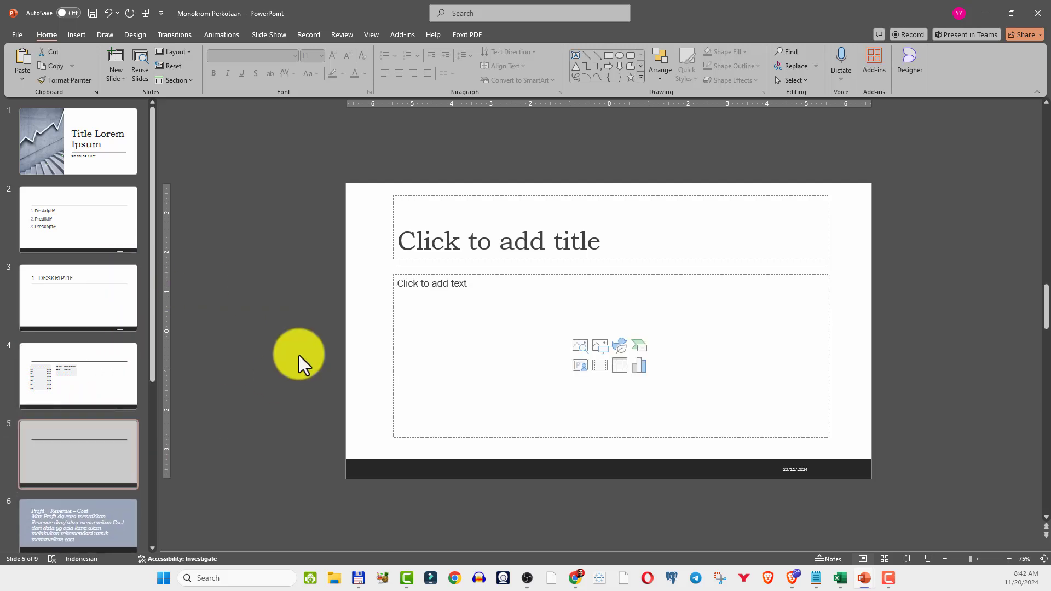
# Delete the empty content placeholder below the title on slide 5
pyautogui.hotkey('ctrl', 'a')
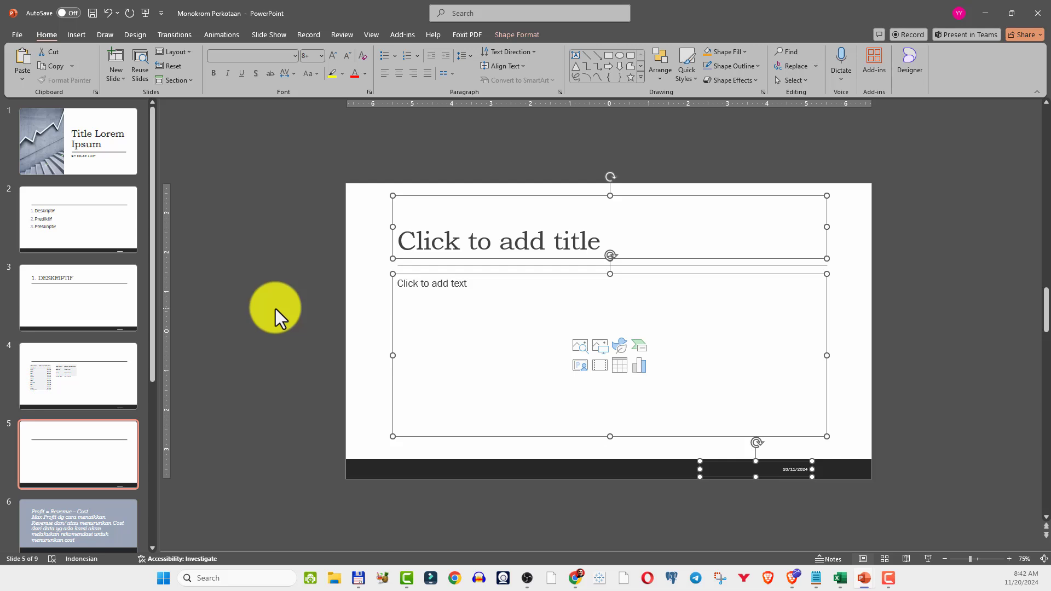
pyautogui.click(274, 309)
pyautogui.click(393, 336)
pyautogui.press('Delete')
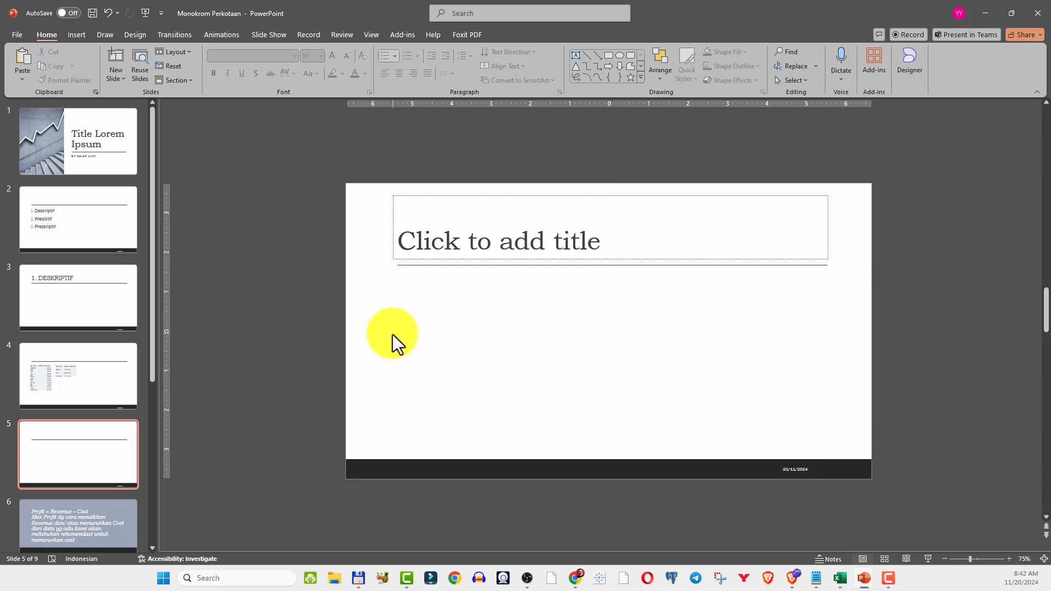
# Paste the Age Group table onto slide 5, close the design suggestions, and move the table to the left edge below the title
pyautogui.click(107, 375)
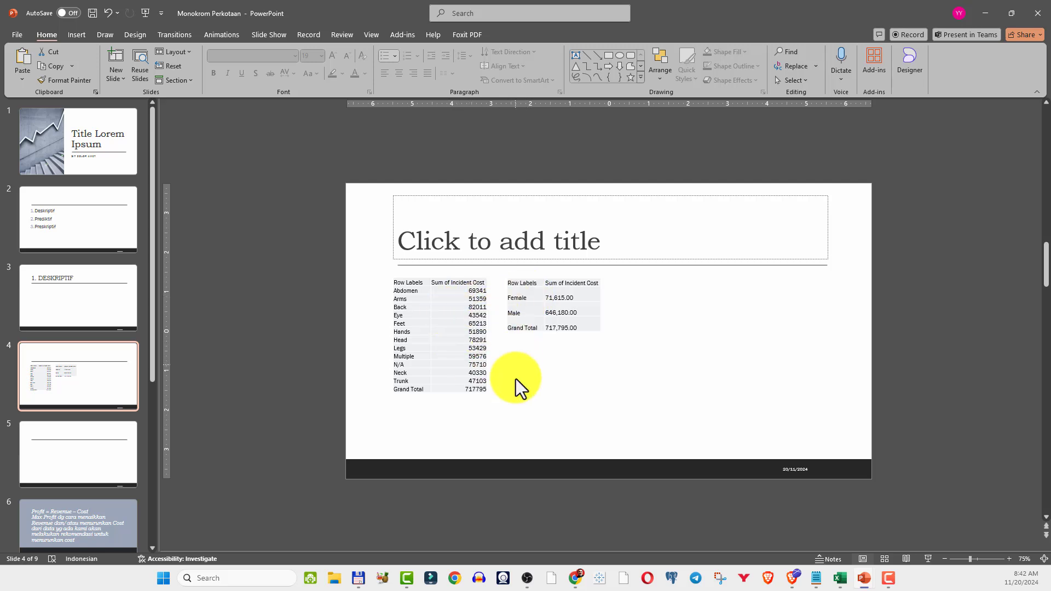
pyautogui.click(112, 452)
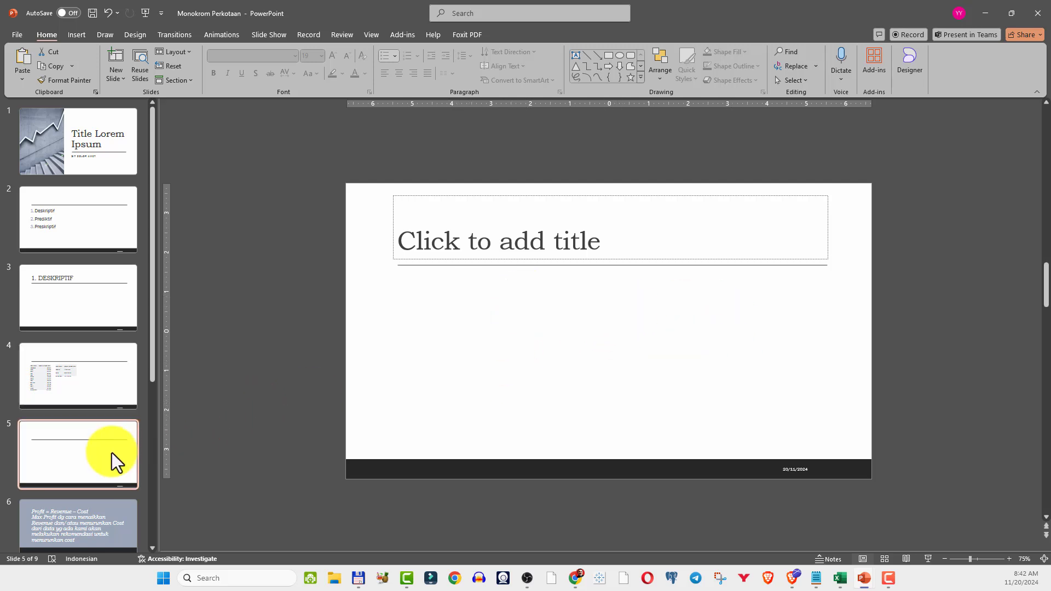
pyautogui.hotkey('ctrl', 'v')
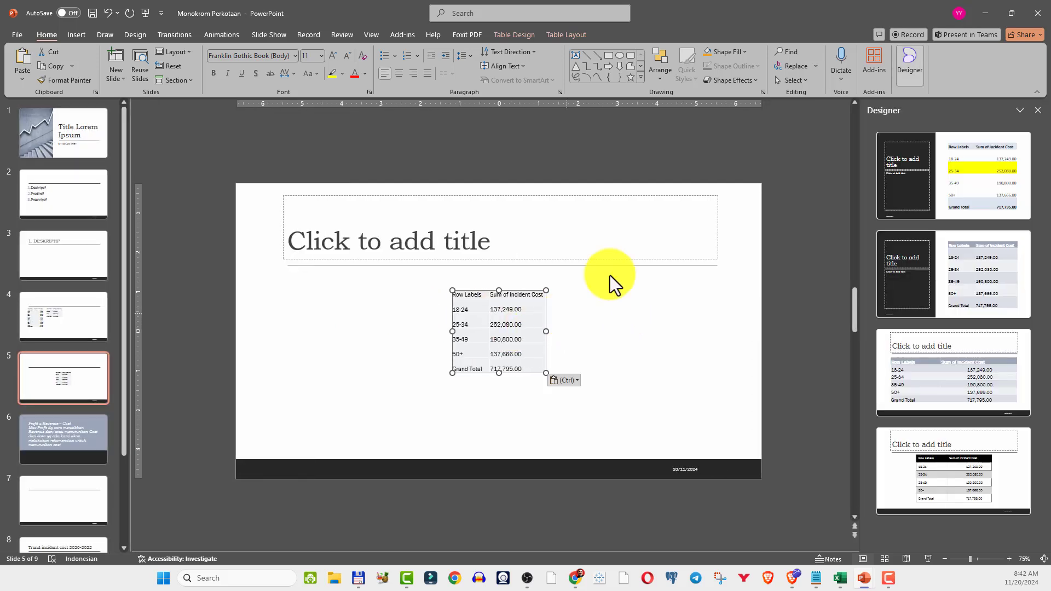
pyautogui.click(1038, 110)
pyautogui.moveTo(639, 285); pyautogui.dragTo(467, 282)
pyautogui.click(602, 370)
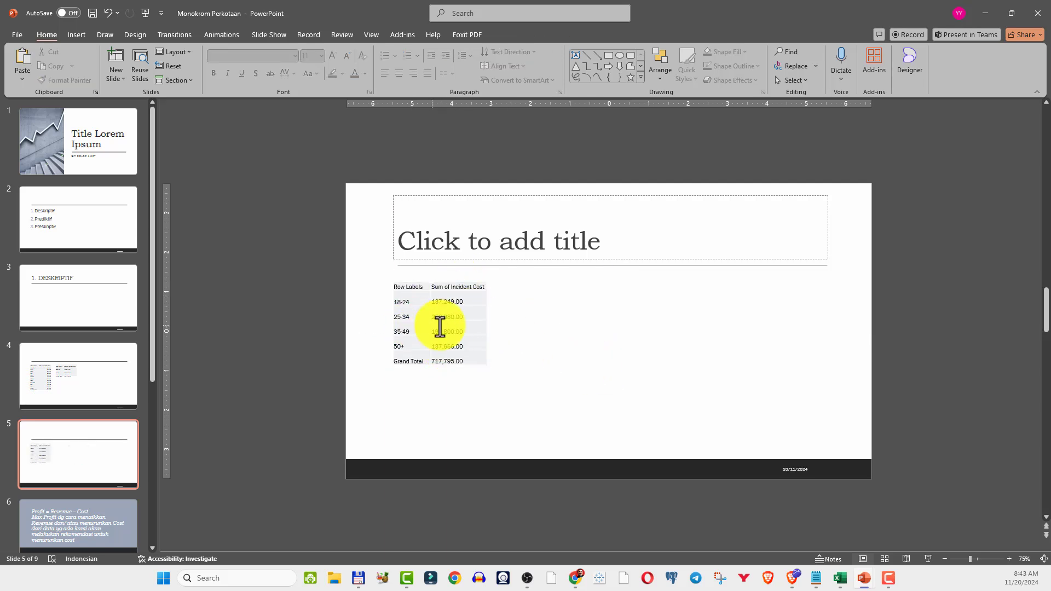
# Highlight the 25-34 row of the slide 5 table in yellow and return to Excel
pyautogui.click(386, 315)
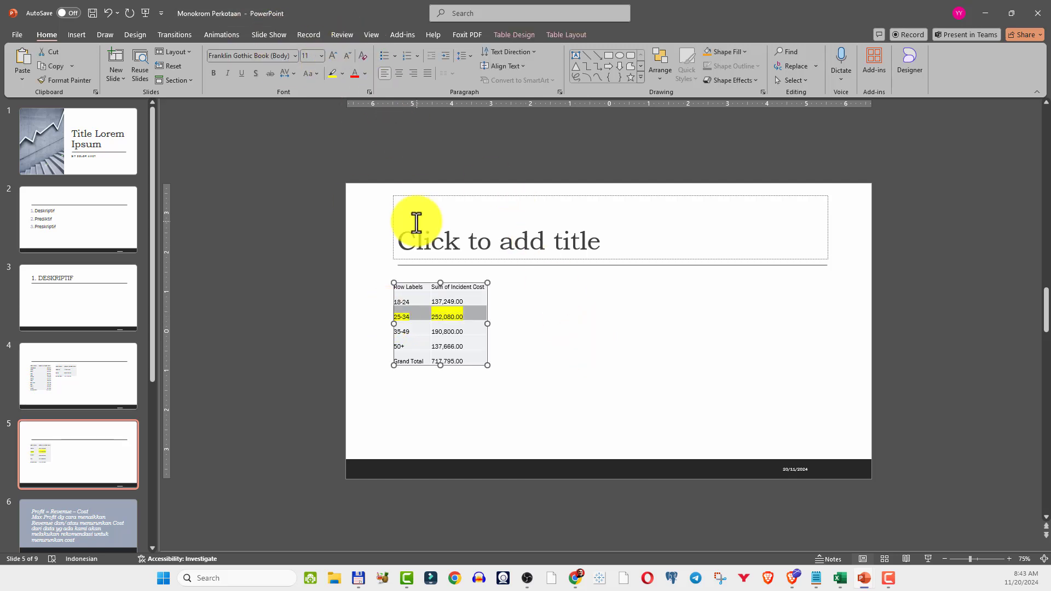
pyautogui.click(594, 339)
pyautogui.hotkey('alt', 'Tab')
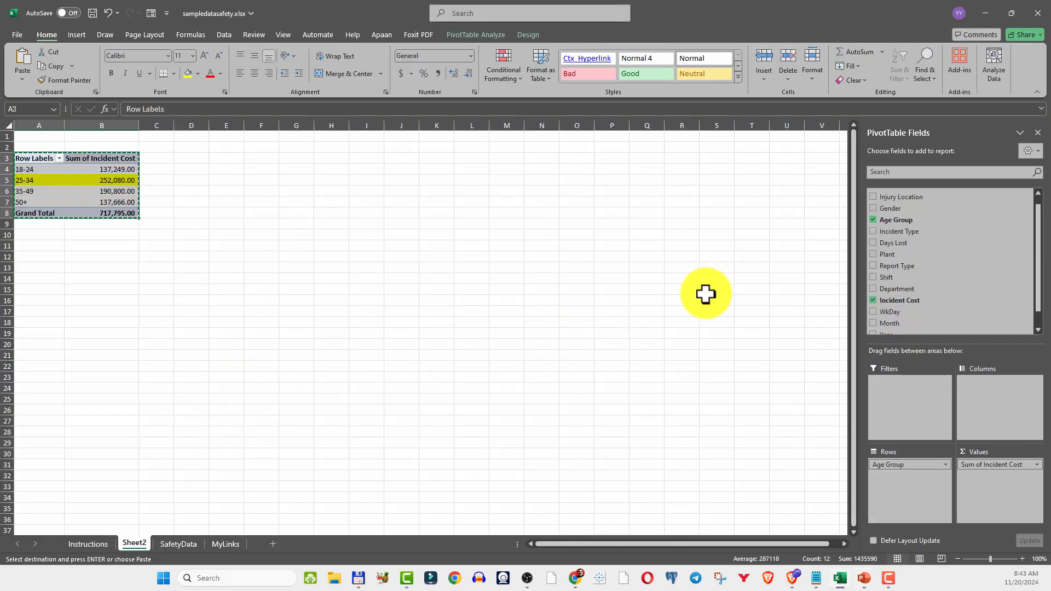
# Replace Age Group with Incident Type in the pivot table rows and inspect the Burn and Slip/trip costs
pyautogui.click(875, 221)
pyautogui.moveTo(890, 231); pyautogui.dragTo(910, 516)
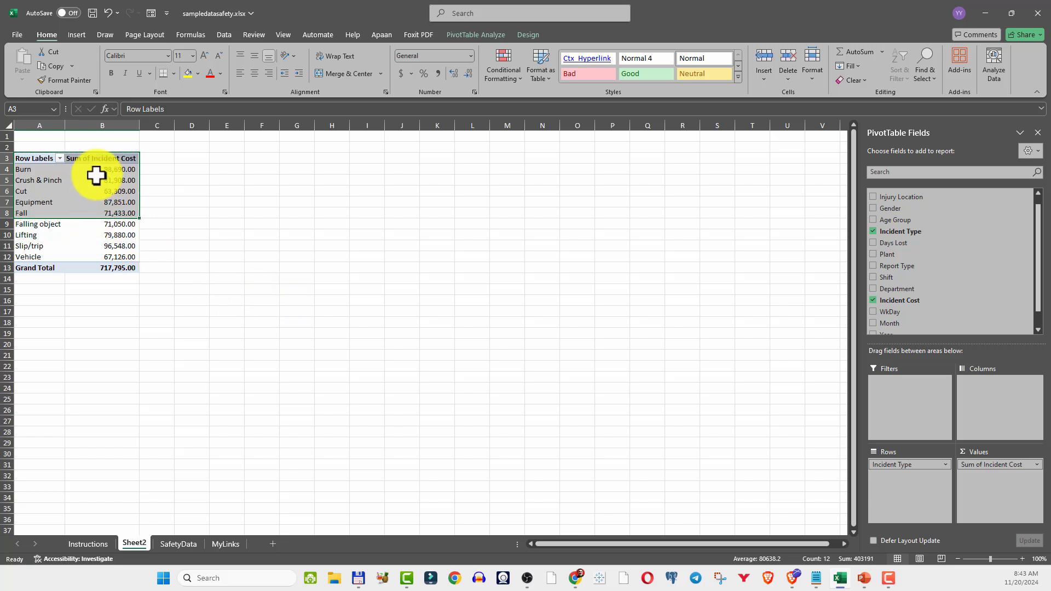
pyautogui.click(126, 179)
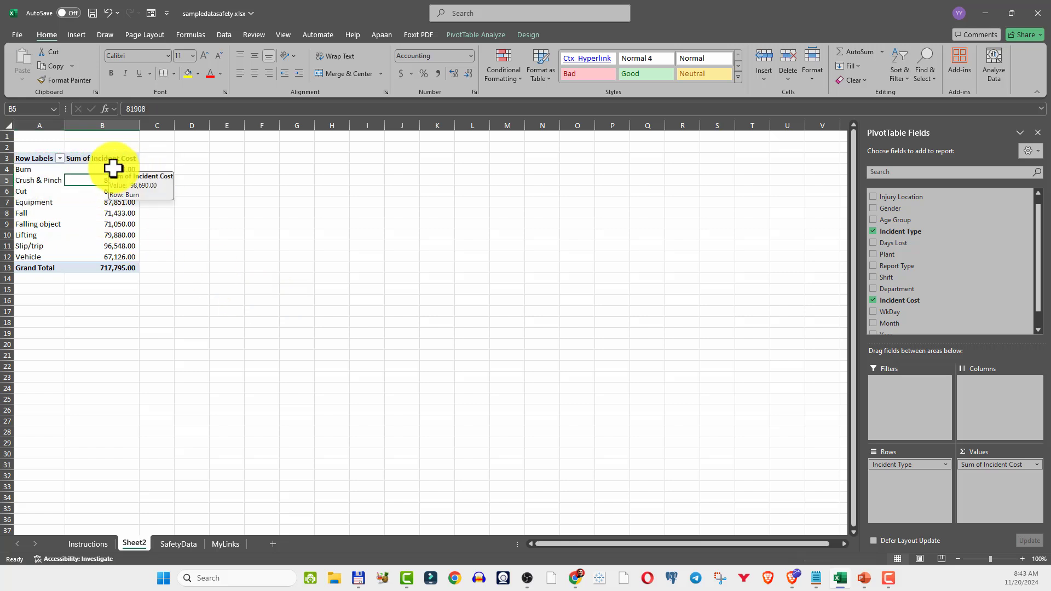
pyautogui.click(112, 169)
pyautogui.moveTo(121, 250)
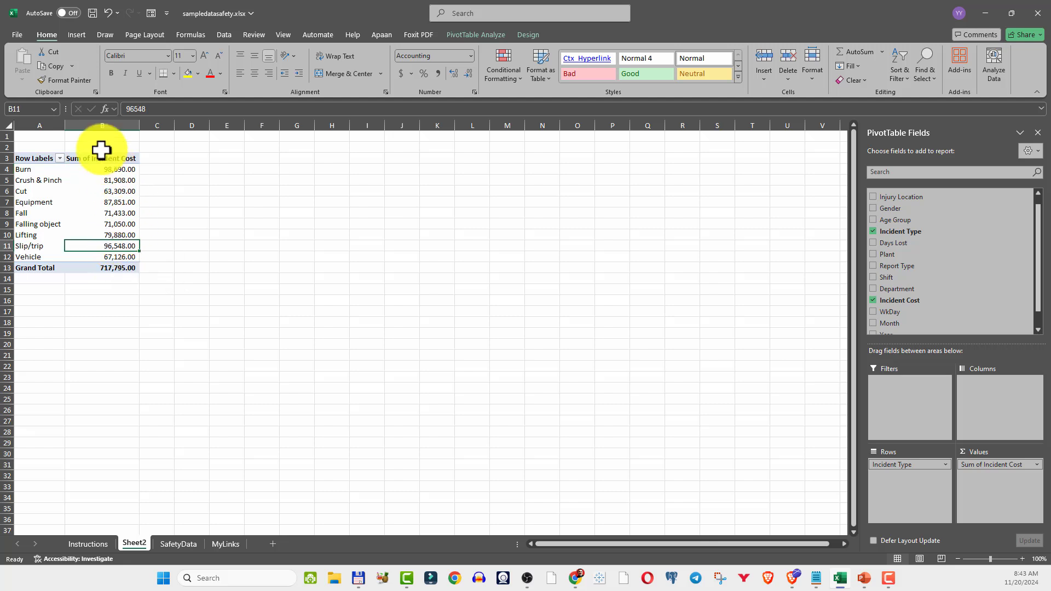
pyautogui.moveTo(98, 220)
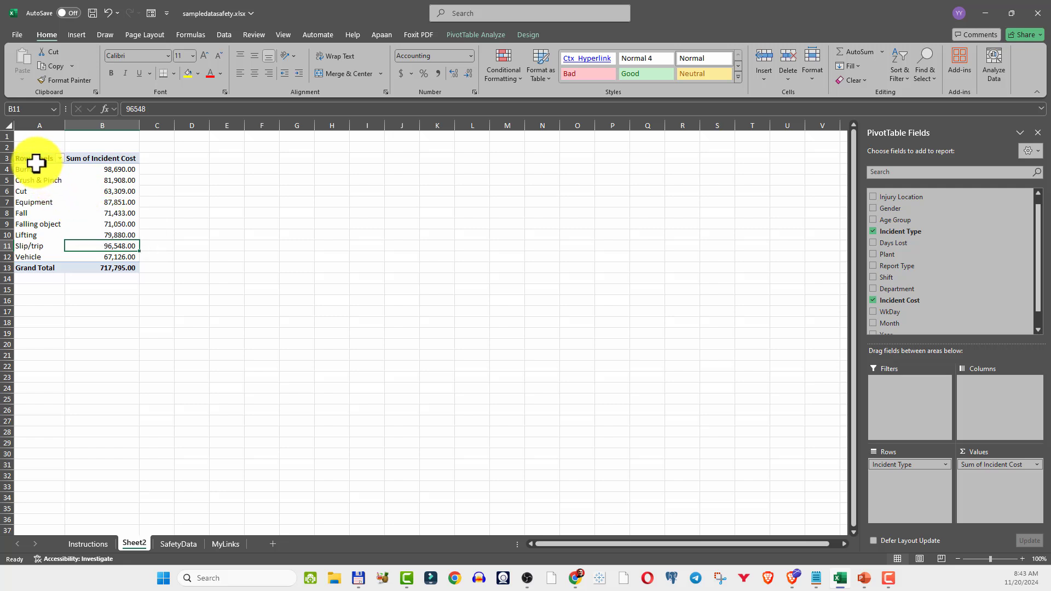
# Copy the Incident Type pivot table in A3:B13 onto slide 5 in PowerPoint and move it into the right half below the title
pyautogui.moveTo(34, 160); pyautogui.dragTo(107, 265)
pyautogui.hotkey('ctrl', 'c')
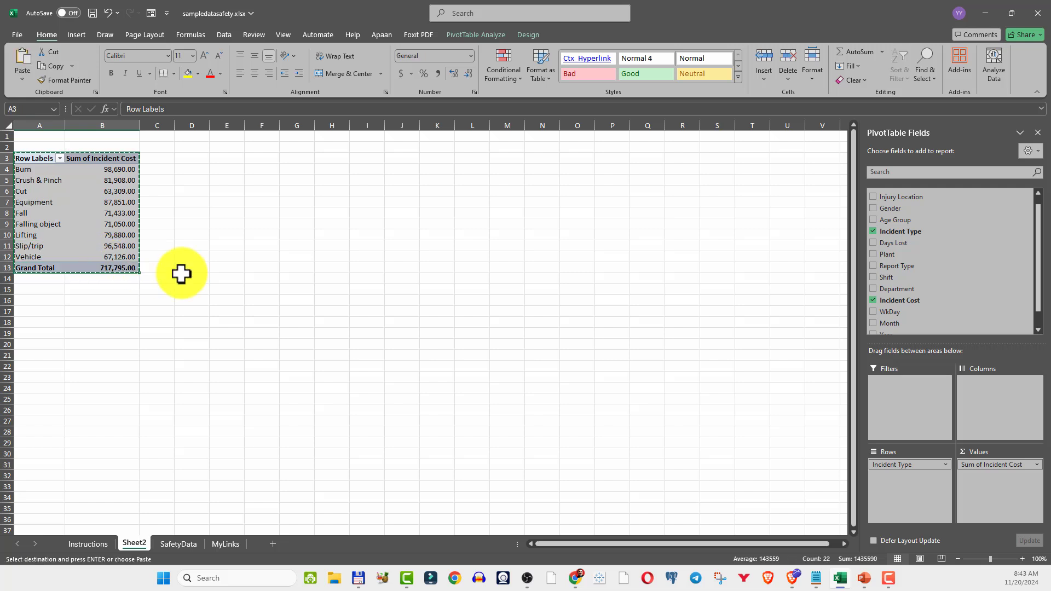
pyautogui.hotkey('alt', 'Tab')
pyautogui.hotkey('ctrl', 'v')
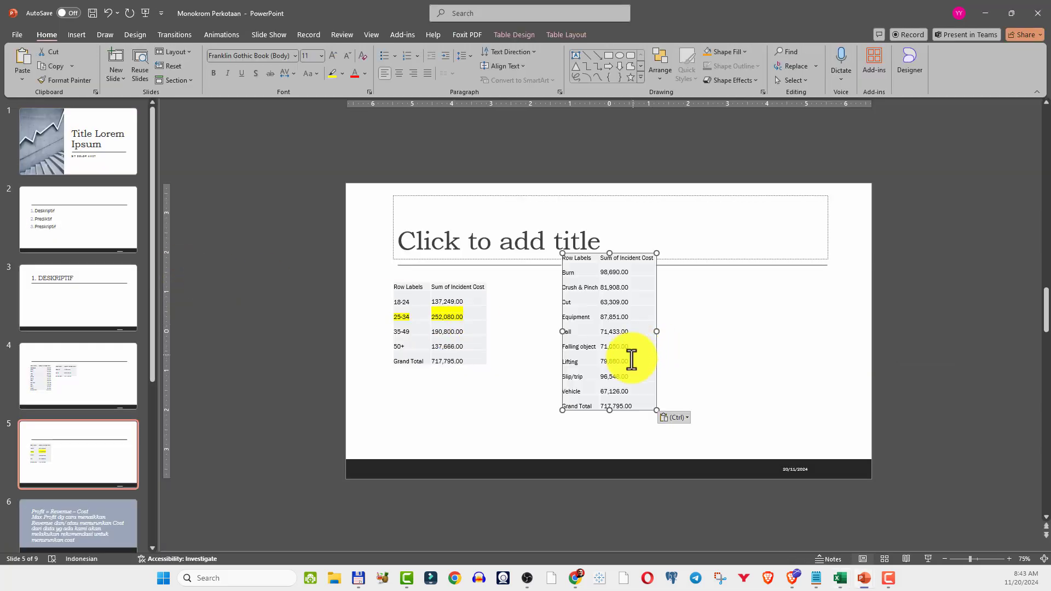
pyautogui.moveTo(642, 408); pyautogui.dragTo(691, 427)
# Insert a new slide after slide 5
pyautogui.rightClick(101, 495)
pyautogui.click(138, 455)
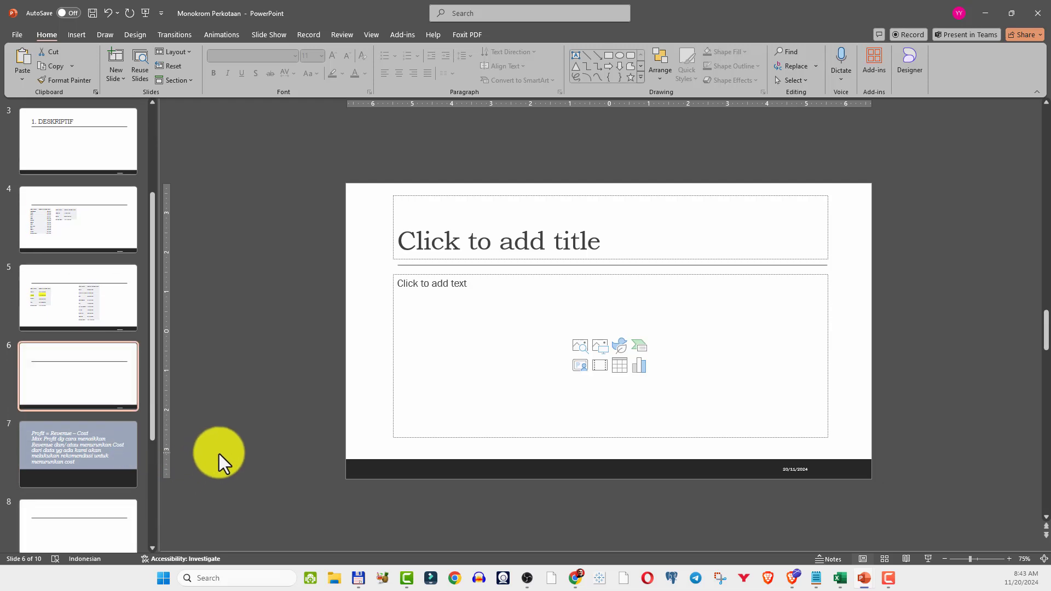
# Switch to Excel and replace Incident Type with Days Lost as the row field of the pivot table
pyautogui.hotkey('alt', 'Tab')
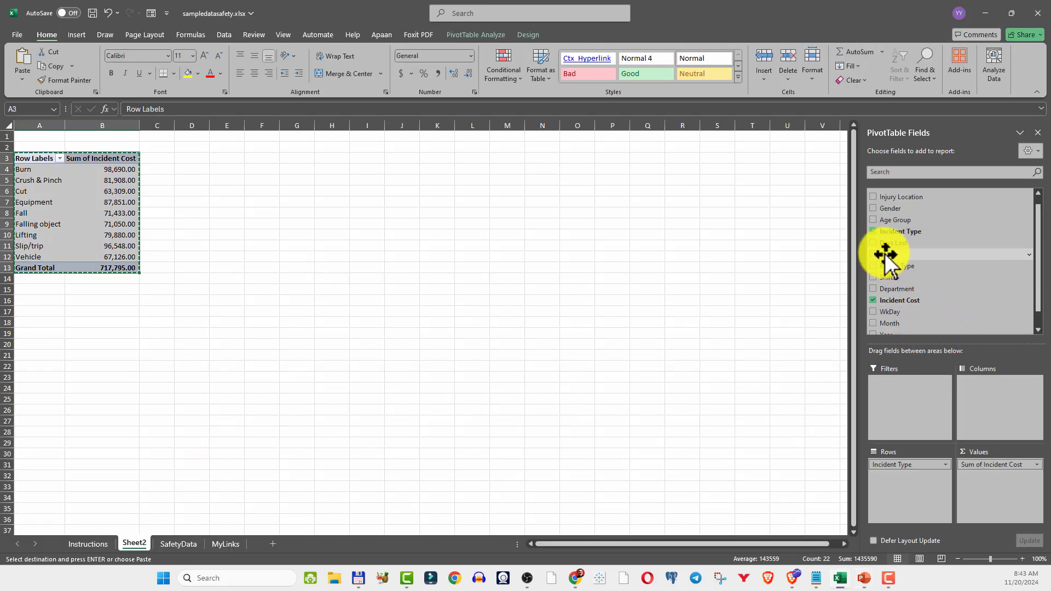
pyautogui.click(875, 232)
pyautogui.moveTo(886, 245); pyautogui.dragTo(928, 481)
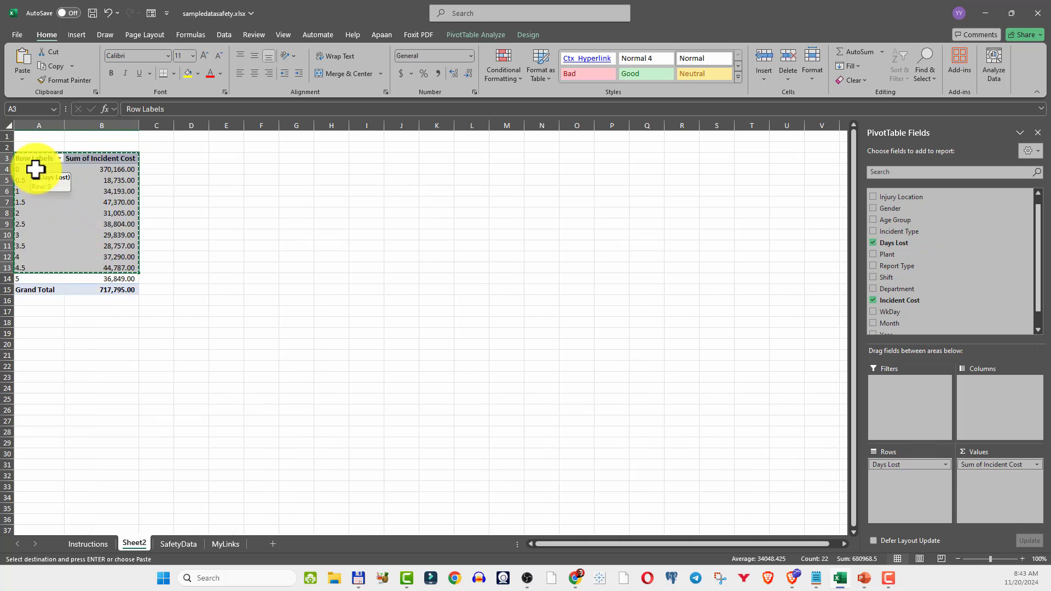
# Clear the old copy selection and replace Days Lost with Plant as the row field of the pivot table
pyautogui.press('Escape')
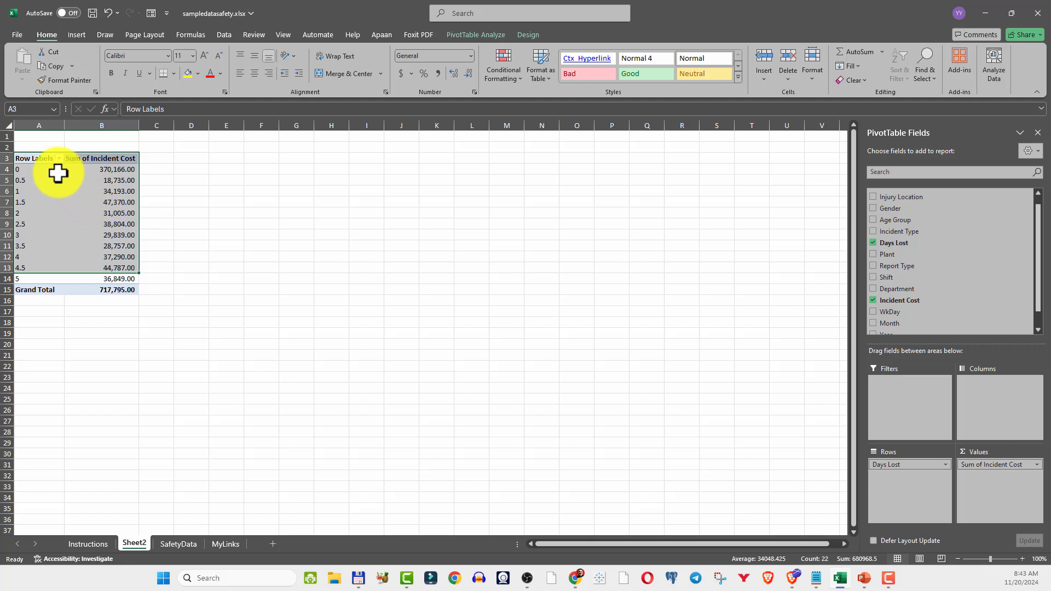
pyautogui.click(24, 168)
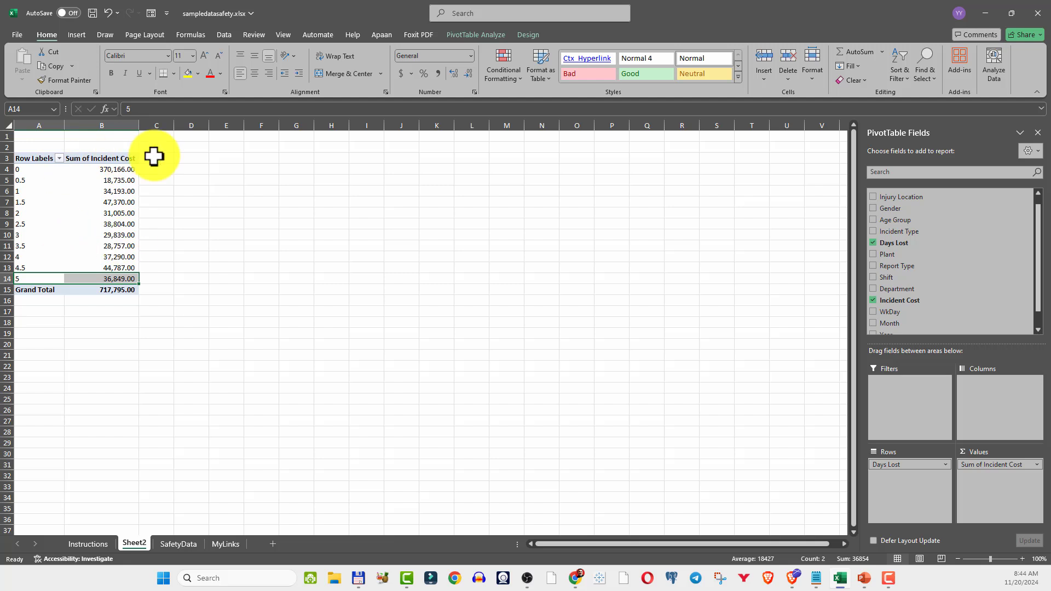
pyautogui.click(431, 281)
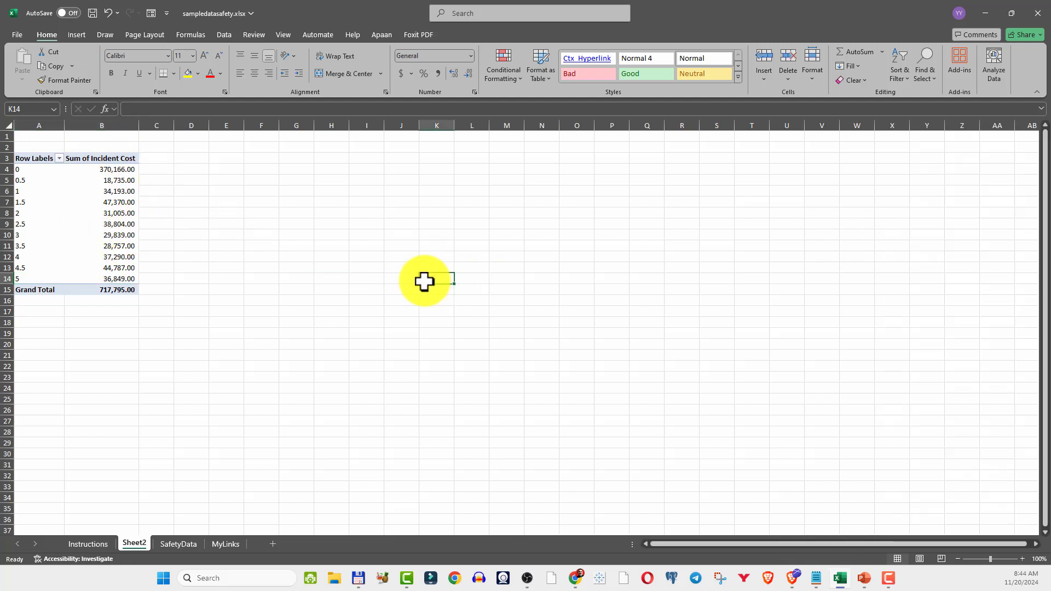
pyautogui.click(53, 202)
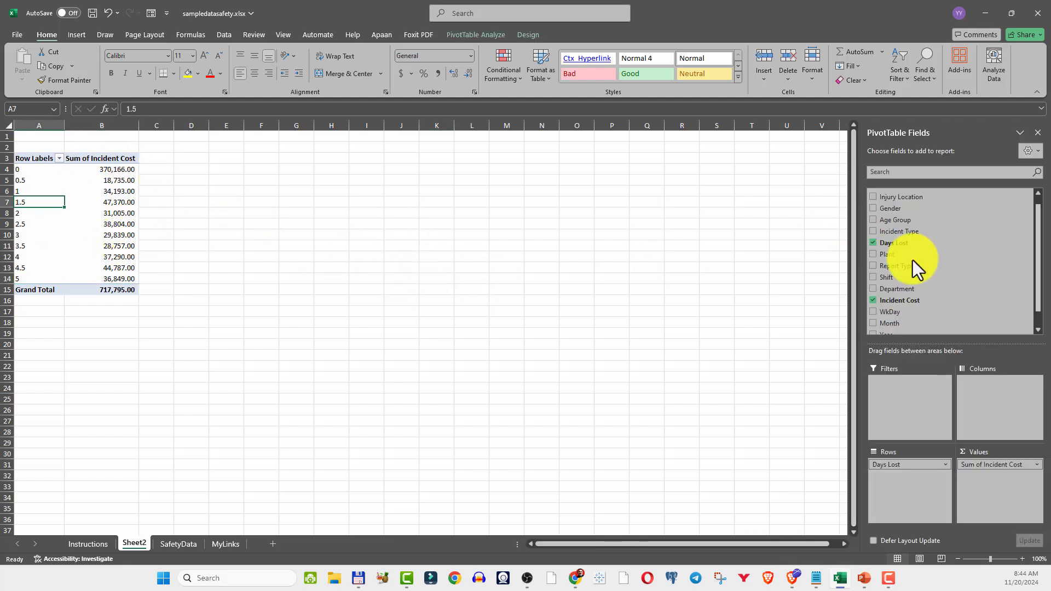
pyautogui.click(873, 243)
pyautogui.moveTo(886, 253); pyautogui.dragTo(916, 478)
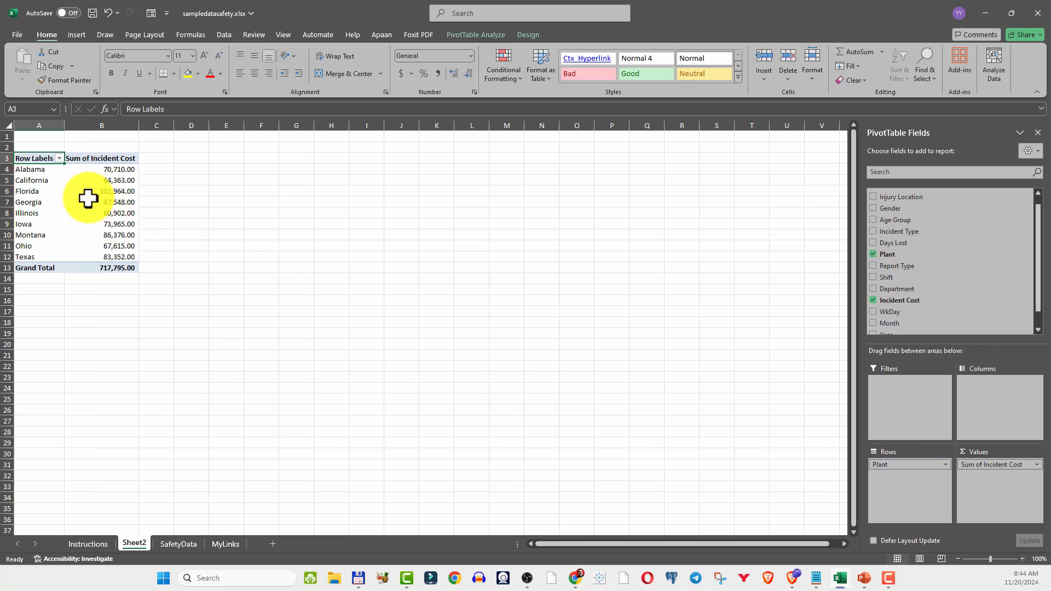
# Highlight the Florida row of the Plant pivot table with a yellow fill
pyautogui.moveTo(88, 198)
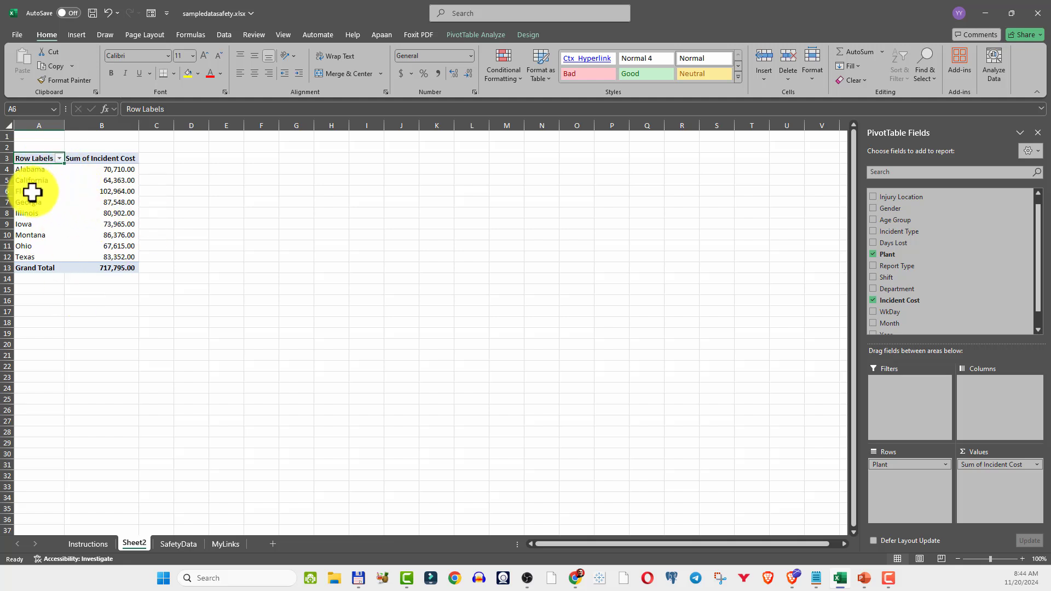
pyautogui.moveTo(31, 191); pyautogui.dragTo(105, 192)
pyautogui.click(186, 73)
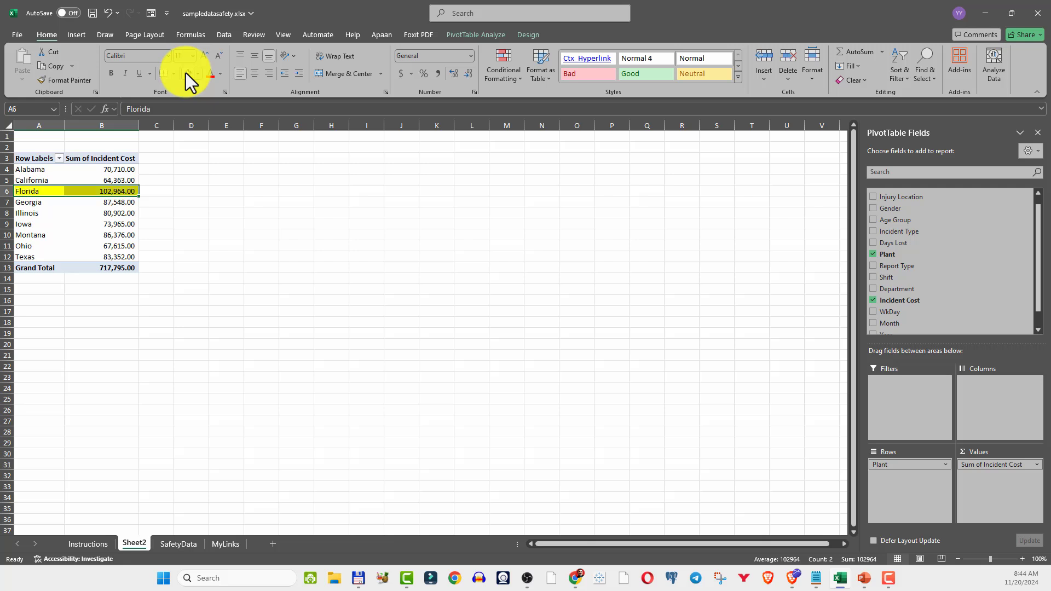
# Copy the Plant pivot table in A3:B13 onto slide 6 in PowerPoint and move it into the left half below the title
pyautogui.click(38, 159)
pyautogui.moveTo(38, 159); pyautogui.dragTo(107, 268)
pyautogui.hotkey('ctrl', 'c')
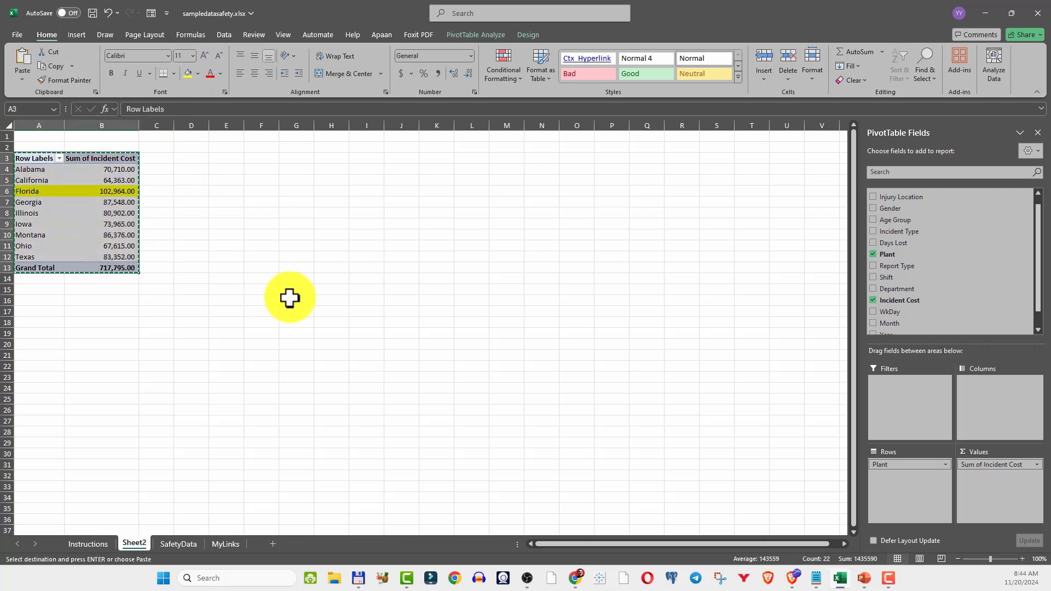
pyautogui.hotkey('alt', 'Tab')
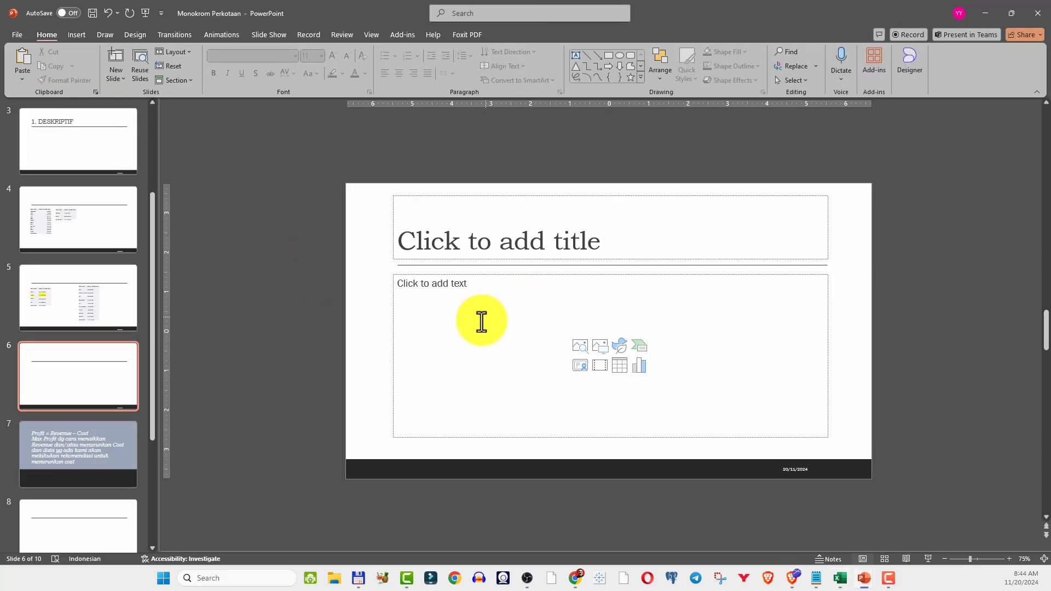
pyautogui.click(397, 320)
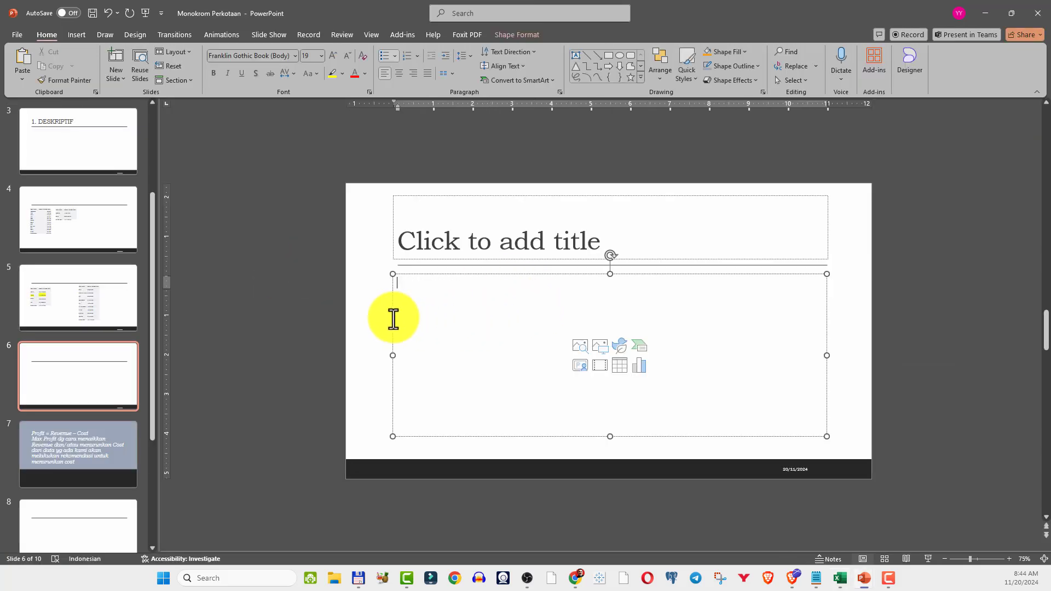
pyautogui.hotkey('ctrl', 'v')
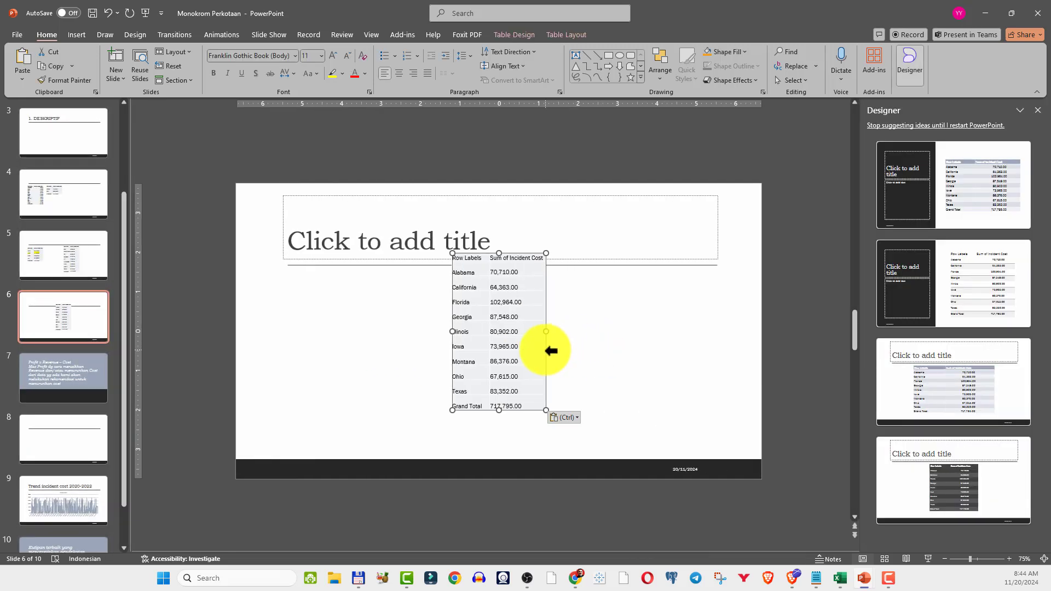
pyautogui.click(1038, 110)
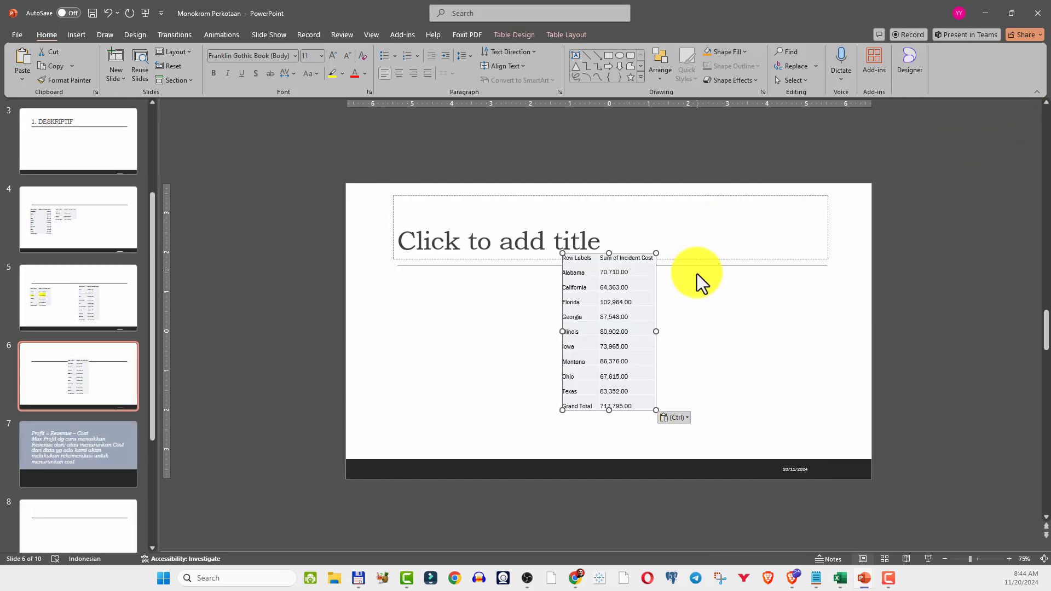
pyautogui.moveTo(655, 301); pyautogui.dragTo(510, 331)
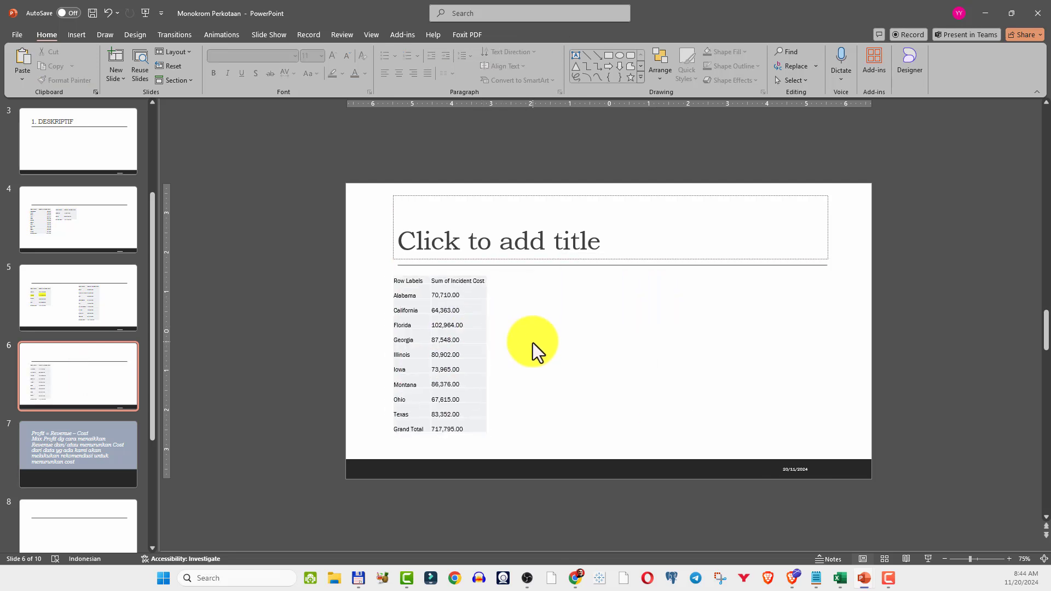
# Switch to Excel and replace Plant with Report Type as the row field, keeping Incident Cost as the value
pyautogui.hotkey('alt', 'Tab')
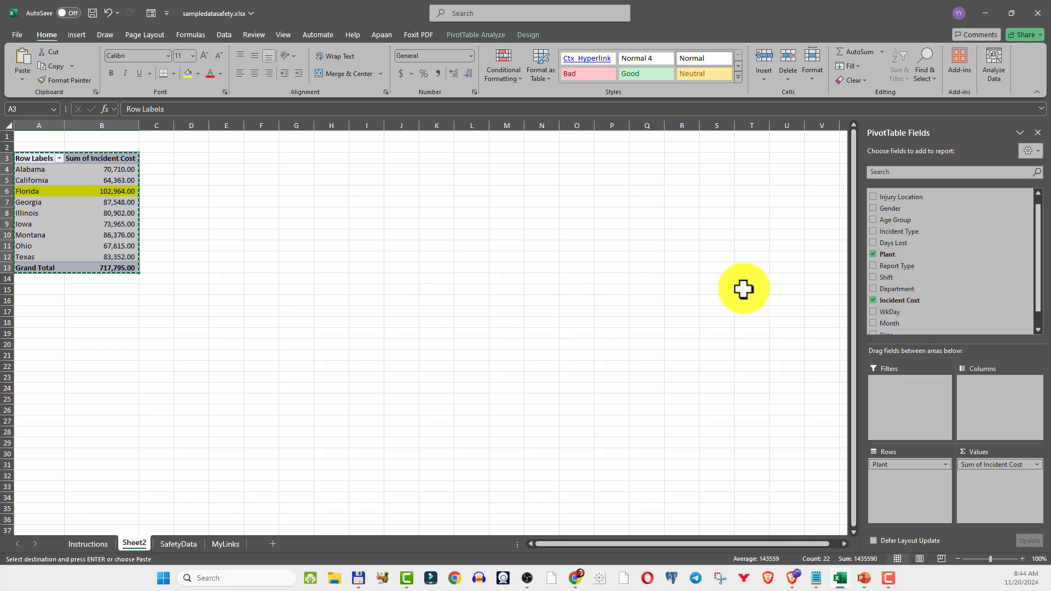
pyautogui.click(872, 255)
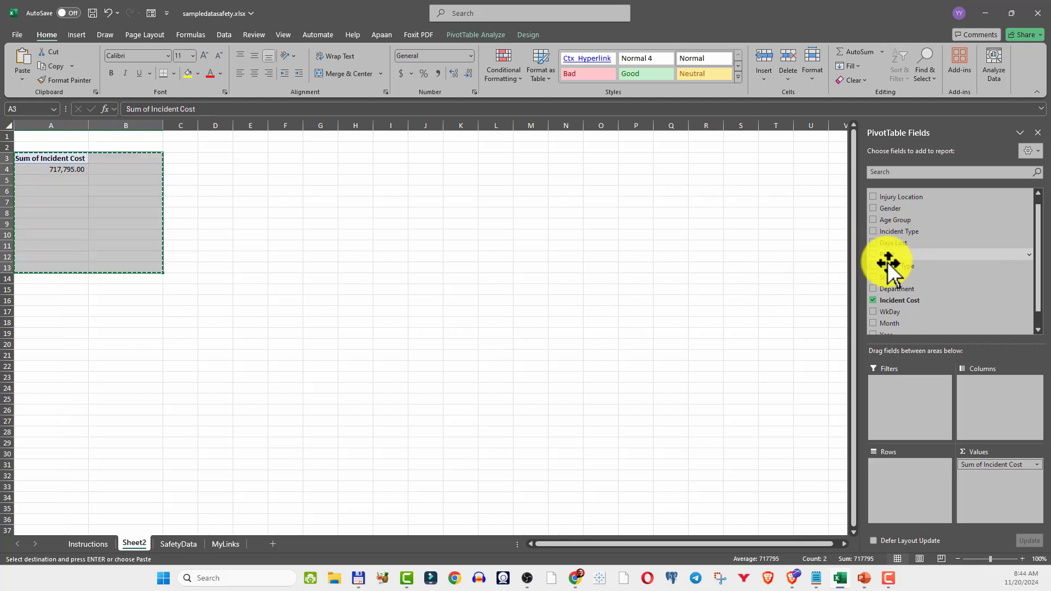
pyautogui.moveTo(888, 265); pyautogui.dragTo(924, 479)
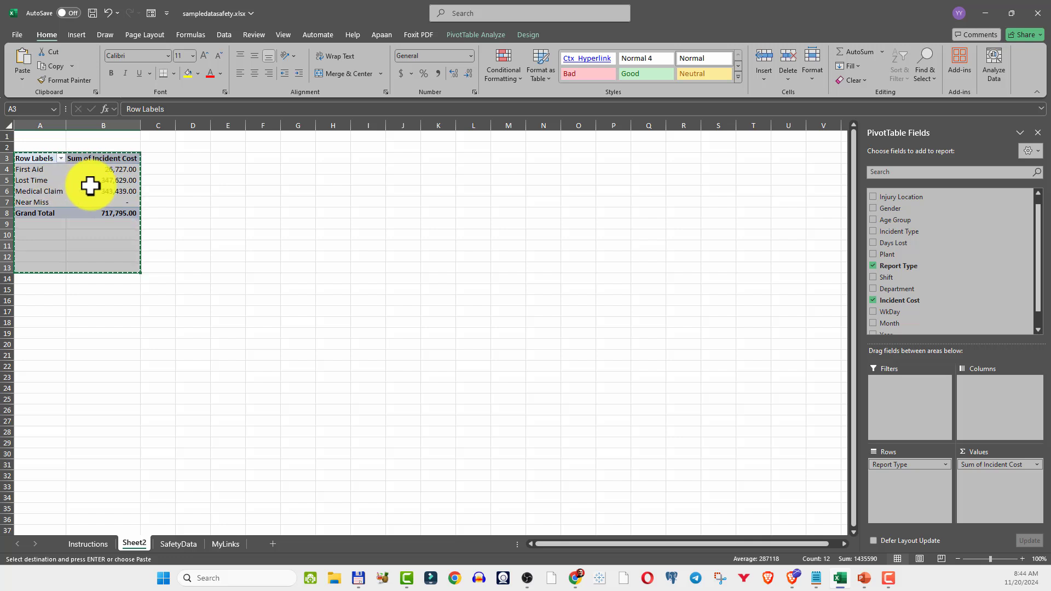
pyautogui.click(874, 300)
pyautogui.click(874, 300)
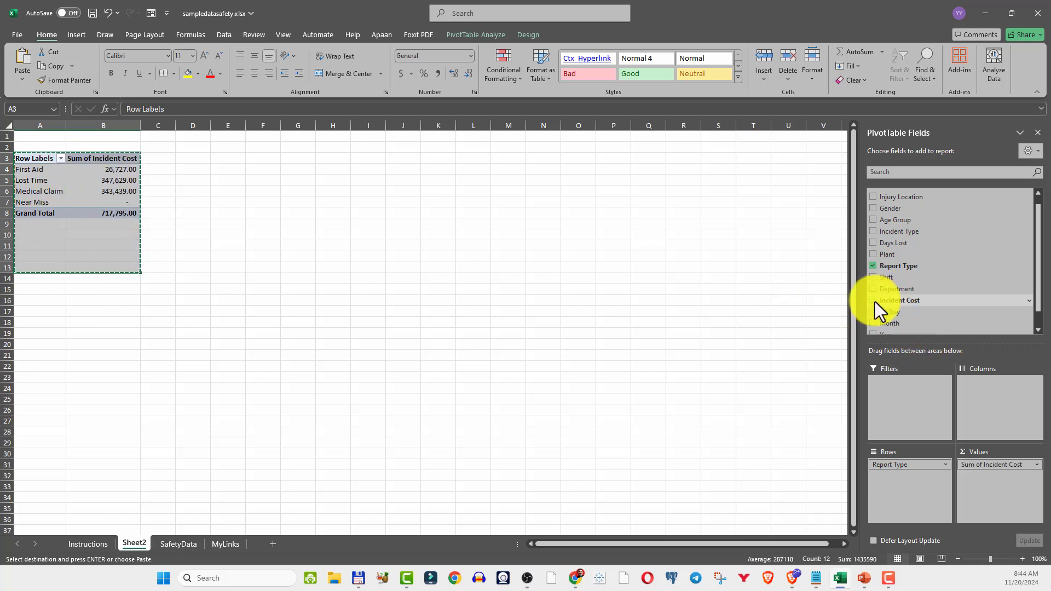
# Replace Report Type with Shift as the row field of the pivot table and clear the old copy selection
pyautogui.click(874, 267)
pyautogui.moveTo(901, 277); pyautogui.dragTo(911, 476)
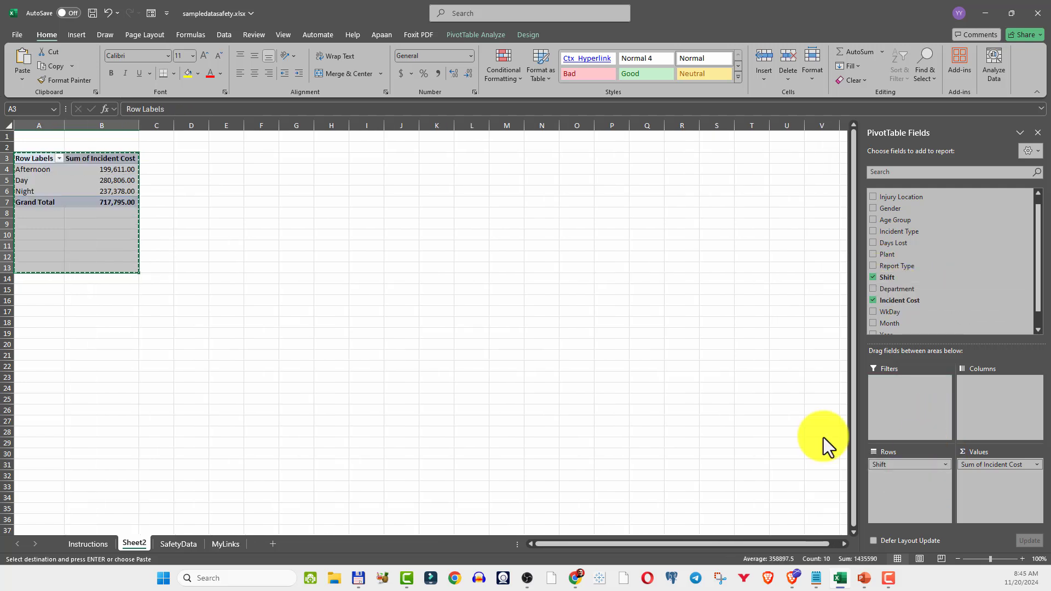
pyautogui.press('Escape')
pyautogui.click(101, 236)
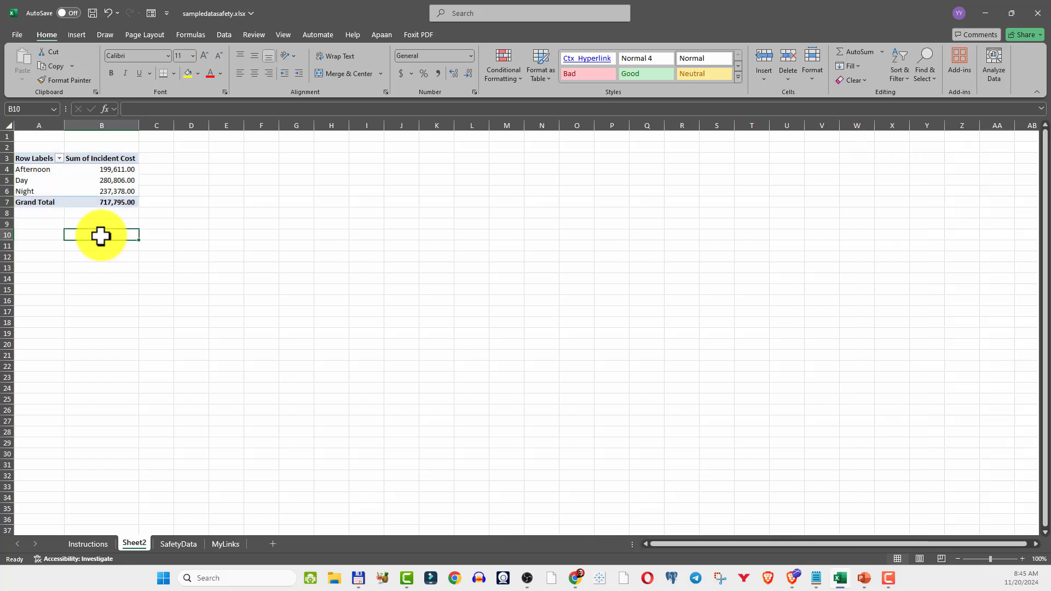
pyautogui.click(92, 180)
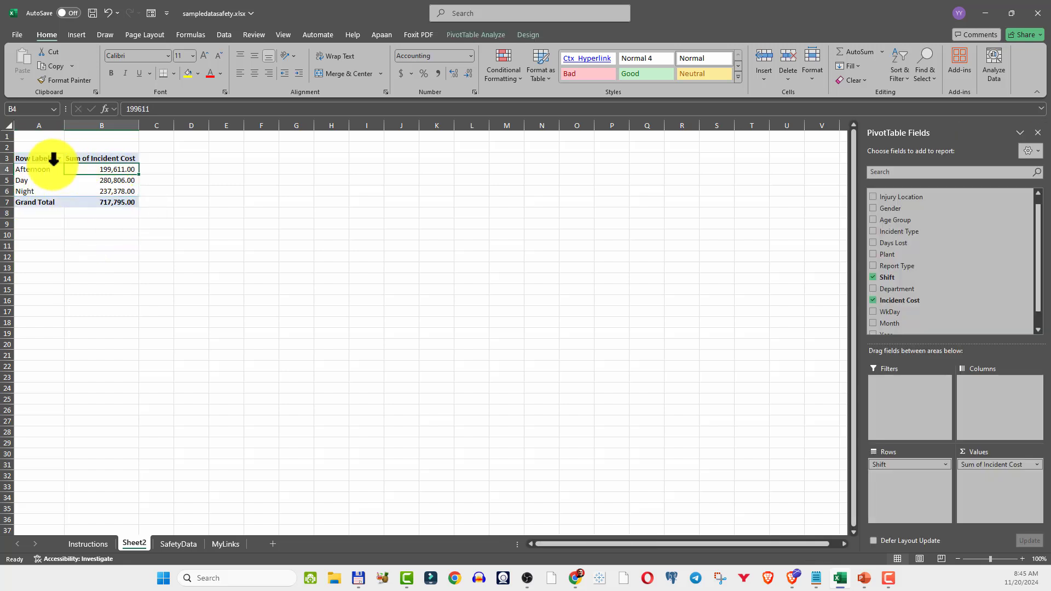
# Copy the Shift pivot table in A3:B7 and switch to slide 6 in PowerPoint
pyautogui.moveTo(36, 160); pyautogui.dragTo(120, 199)
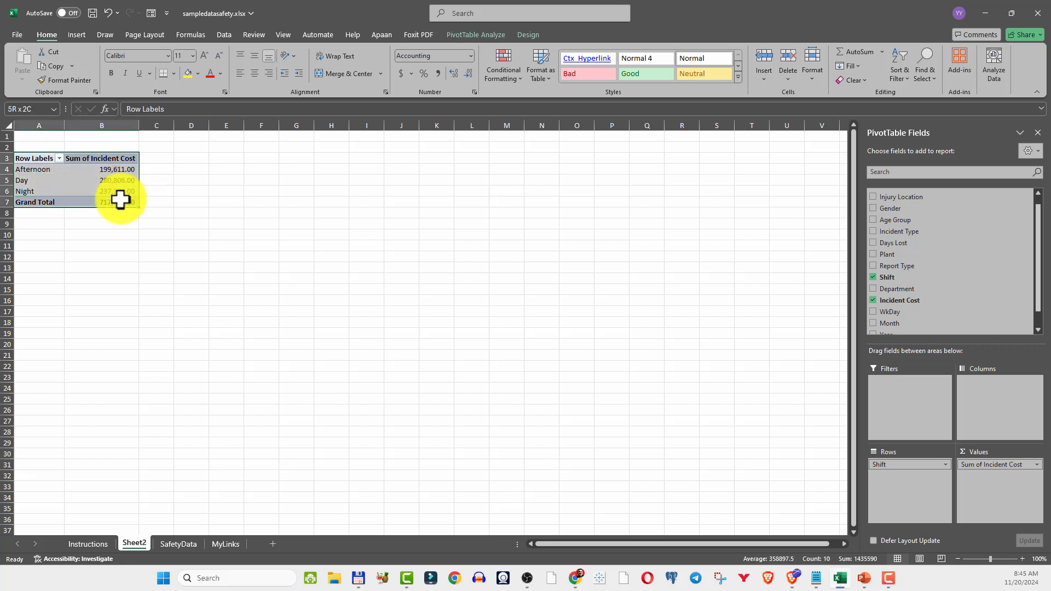
pyautogui.hotkey('ctrl', 'c')
pyautogui.hotkey('alt', 'Tab')
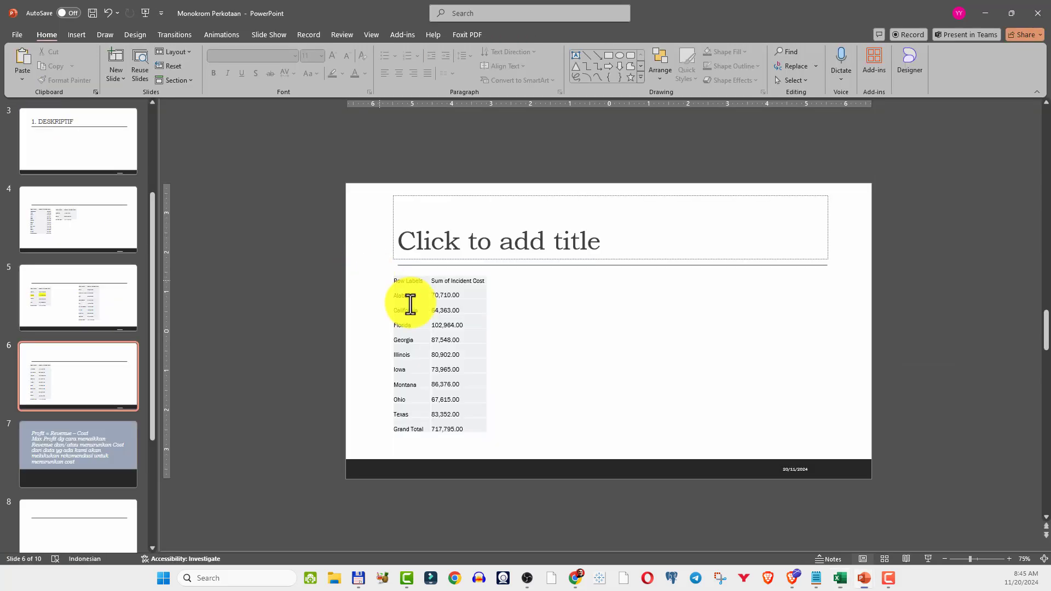
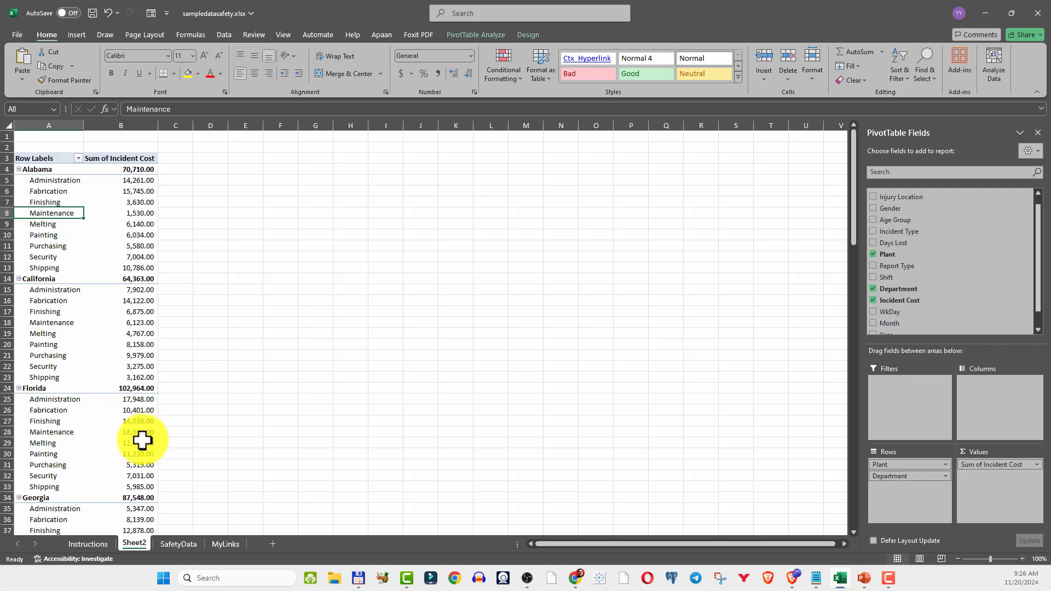
# Examine Florida's incident costs by department, comparing Maintenance, Shipping and Administration in the pivot table
pyautogui.moveTo(145, 435)
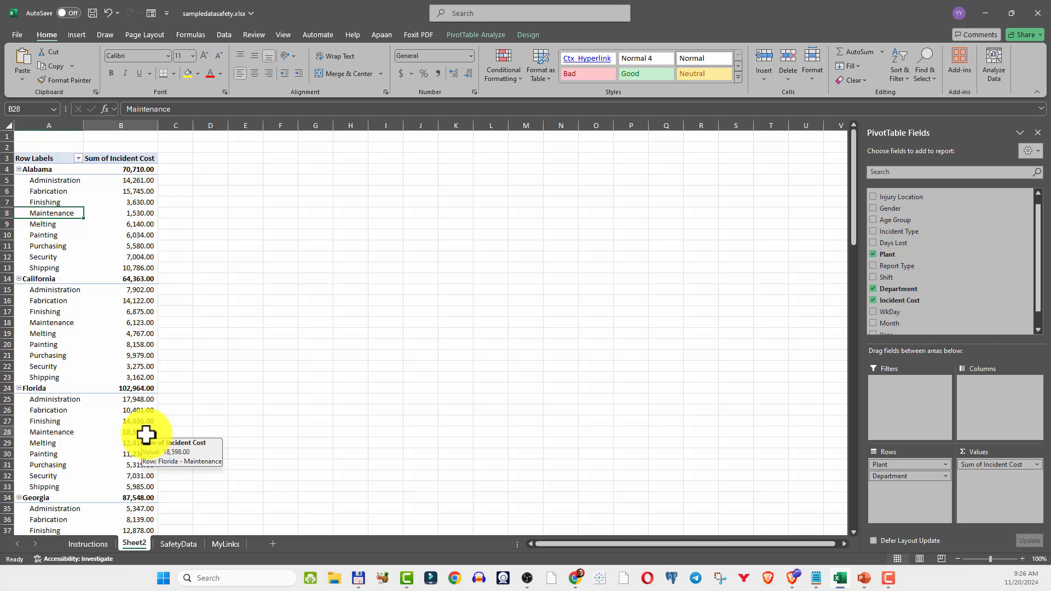
pyautogui.click(145, 435)
pyautogui.click(137, 487)
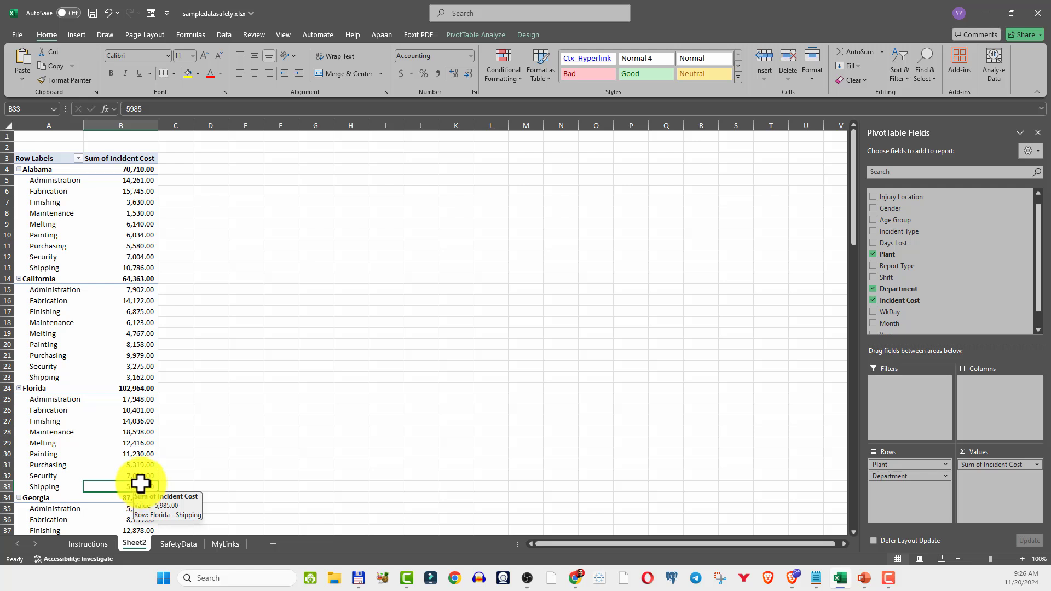
pyautogui.click(134, 433)
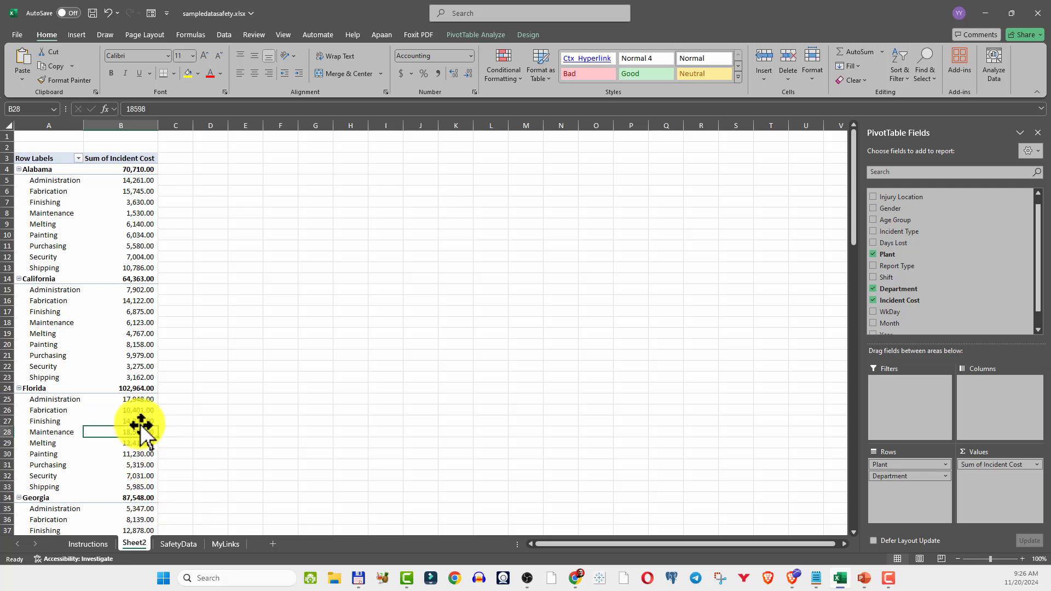
pyautogui.click(134, 401)
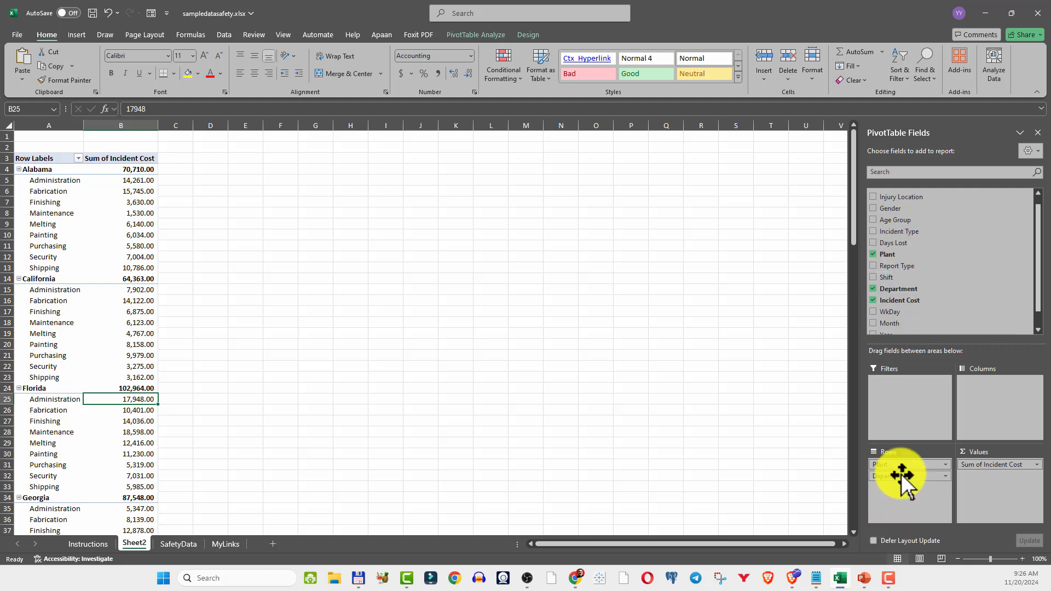
# Remove Plant from the pivot table rows so that only Department breaks down the incident cost
pyautogui.moveTo(897, 467); pyautogui.dragTo(935, 230)
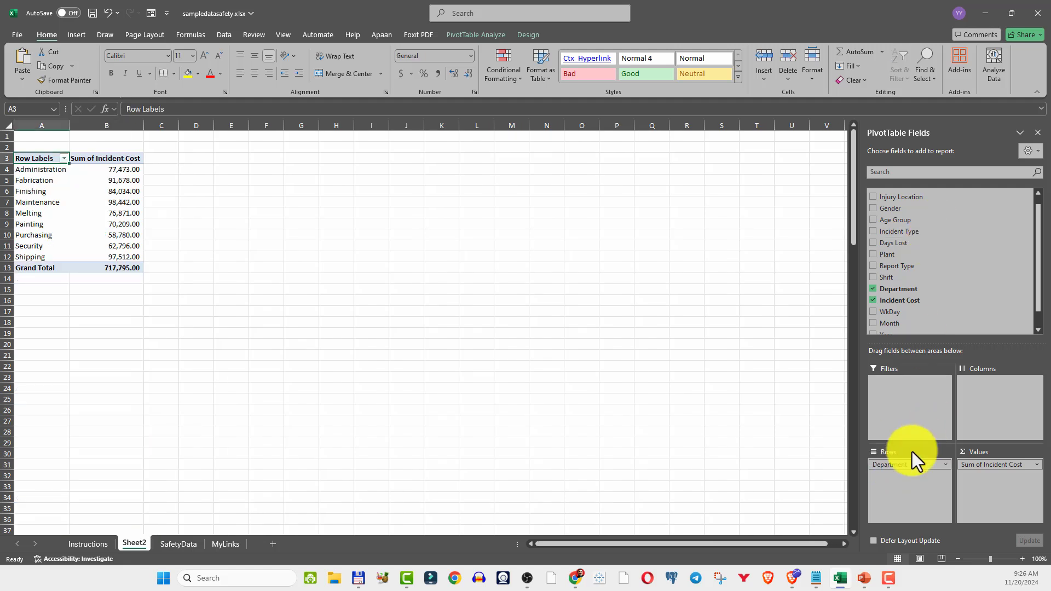
pyautogui.click(206, 222)
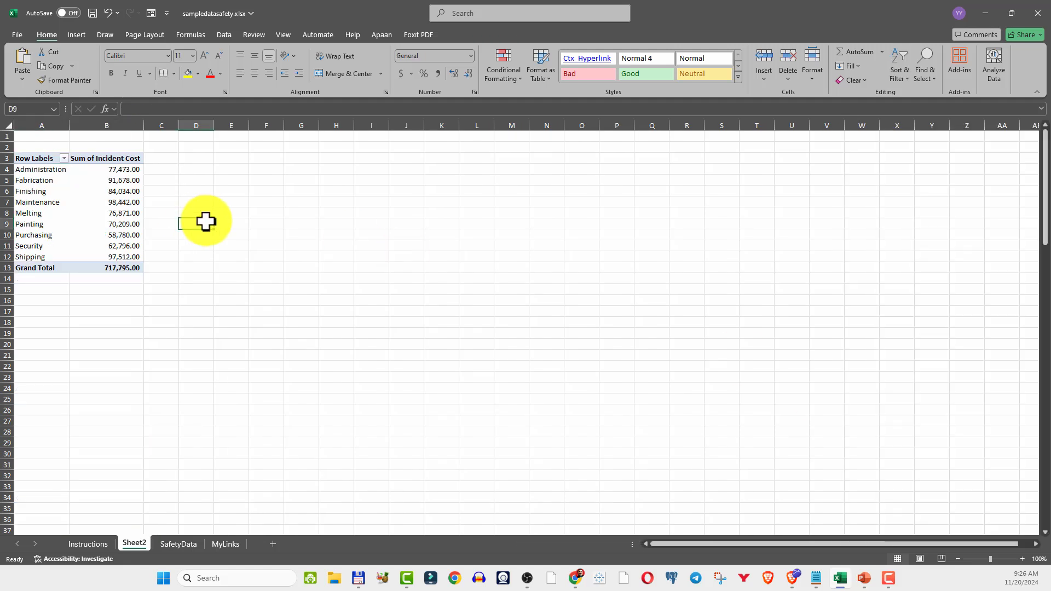
pyautogui.click(80, 187)
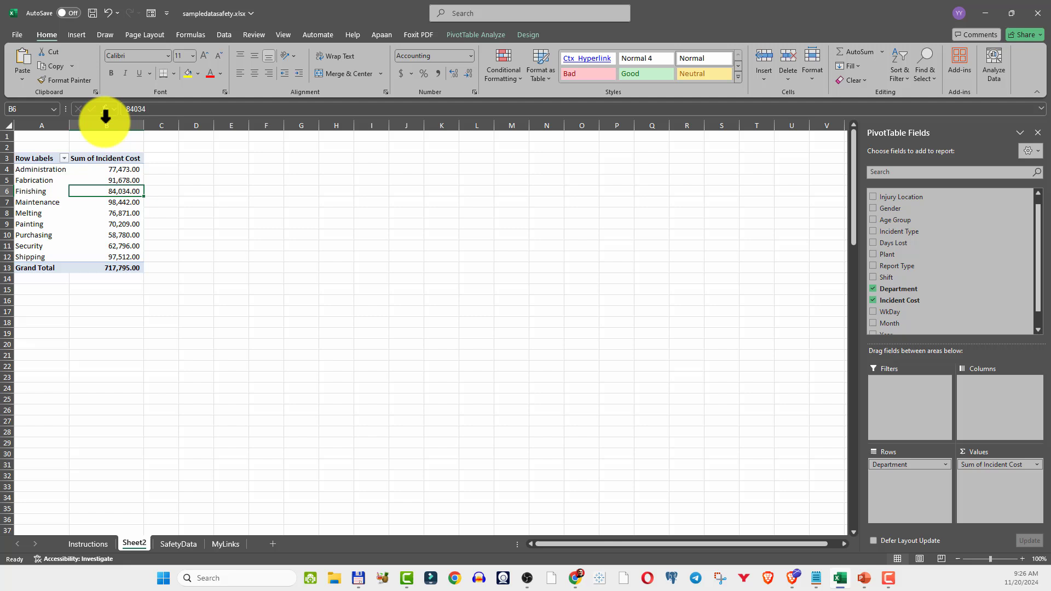
# Insert a three-dimensional column PivotChart of incident cost by department, widen it into column P and extend its top edge up to row 8
pyautogui.click(79, 30)
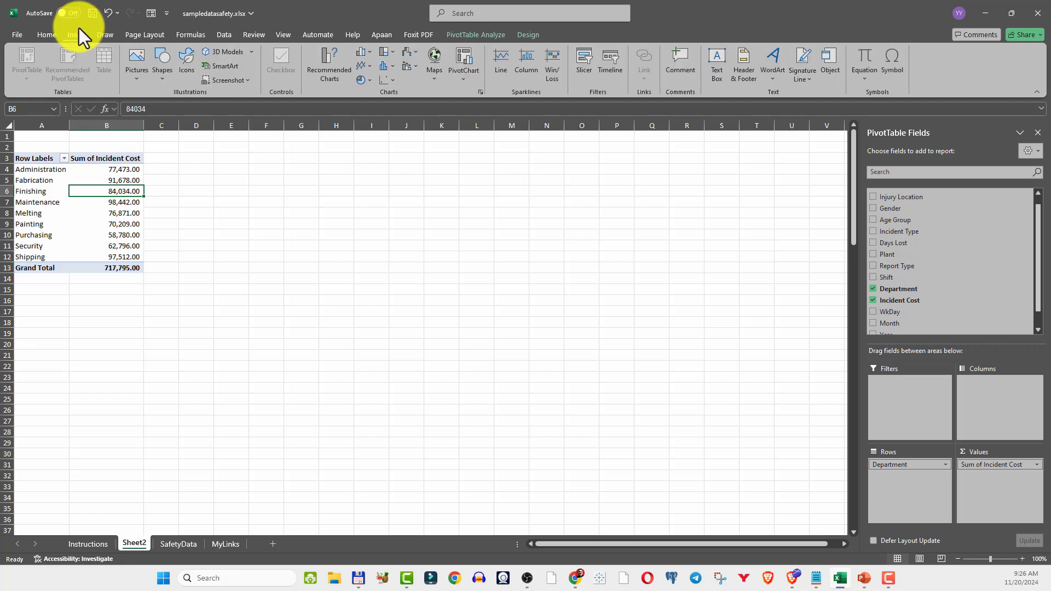
pyautogui.click(363, 50)
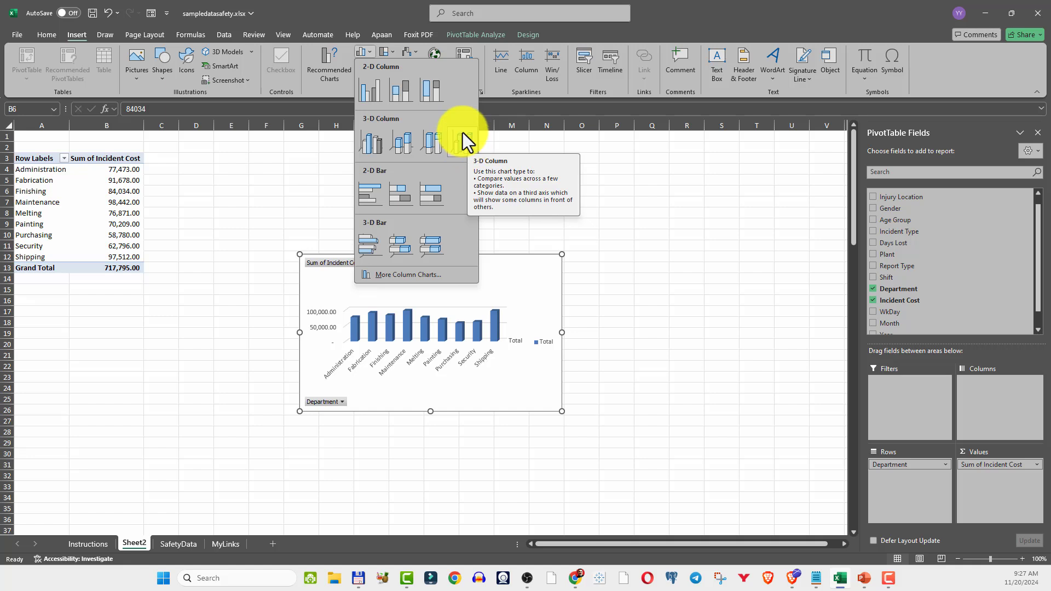
pyautogui.click(393, 141)
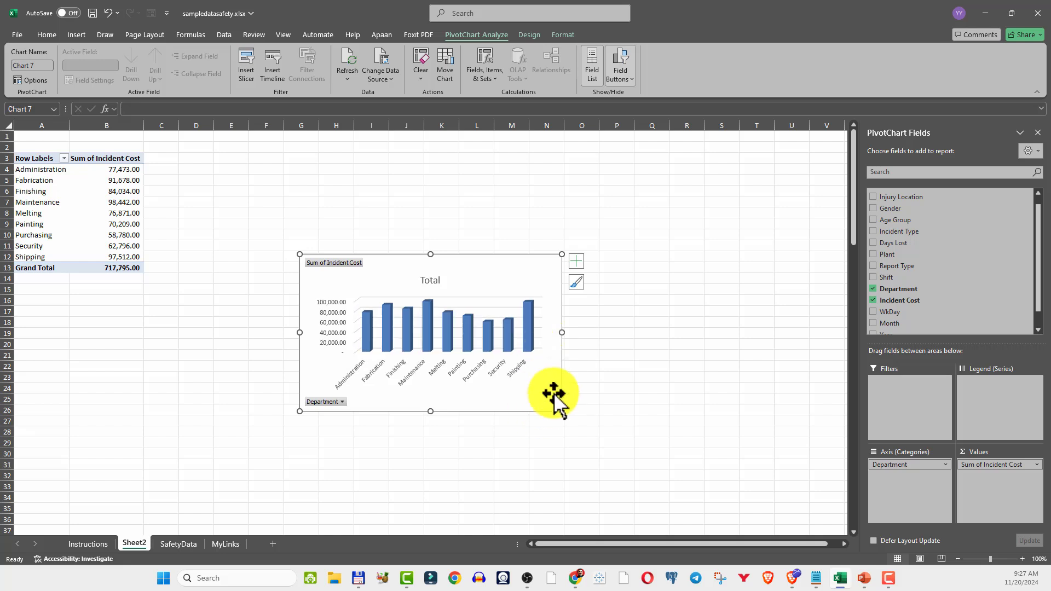
pyautogui.moveTo(562, 332); pyautogui.dragTo(622, 334)
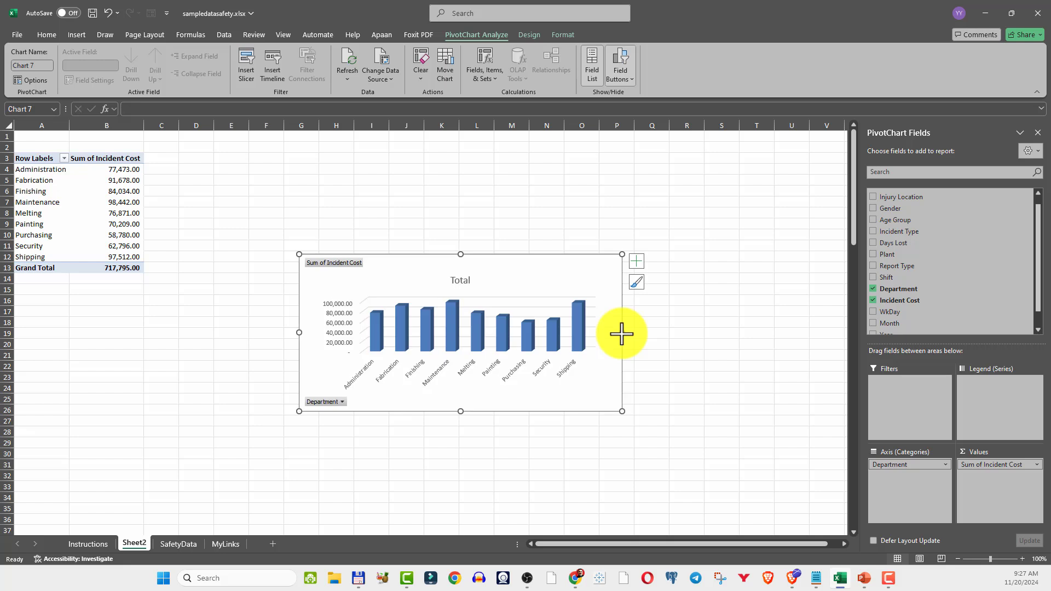
pyautogui.moveTo(460, 254); pyautogui.dragTo(476, 207)
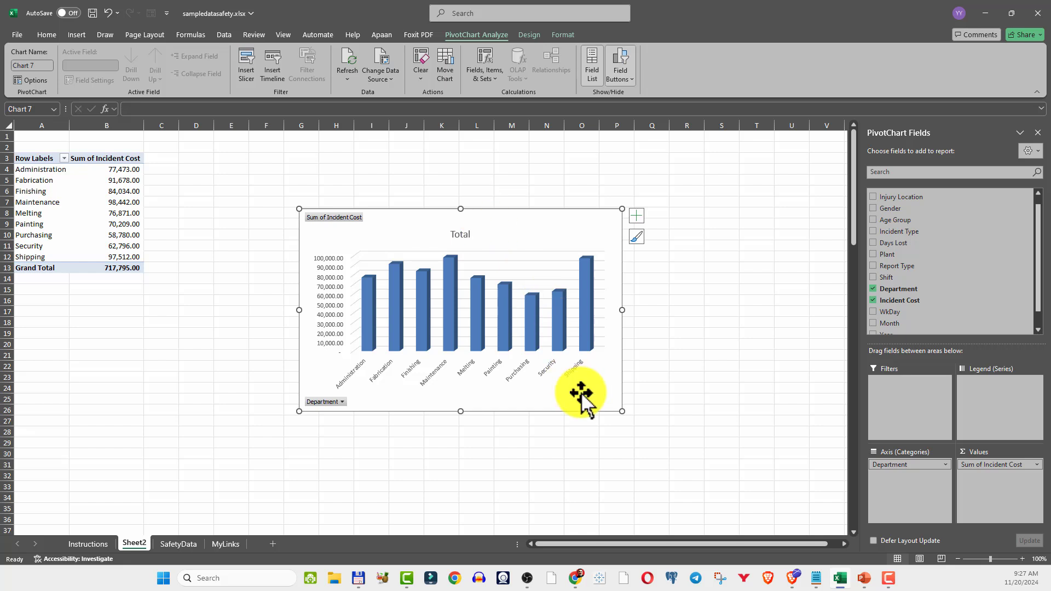
# Switch to PowerPoint, paste the department chart on slide 7 as a picture and place it beside the cost table
pyautogui.hotkey('alt', 'Tab')
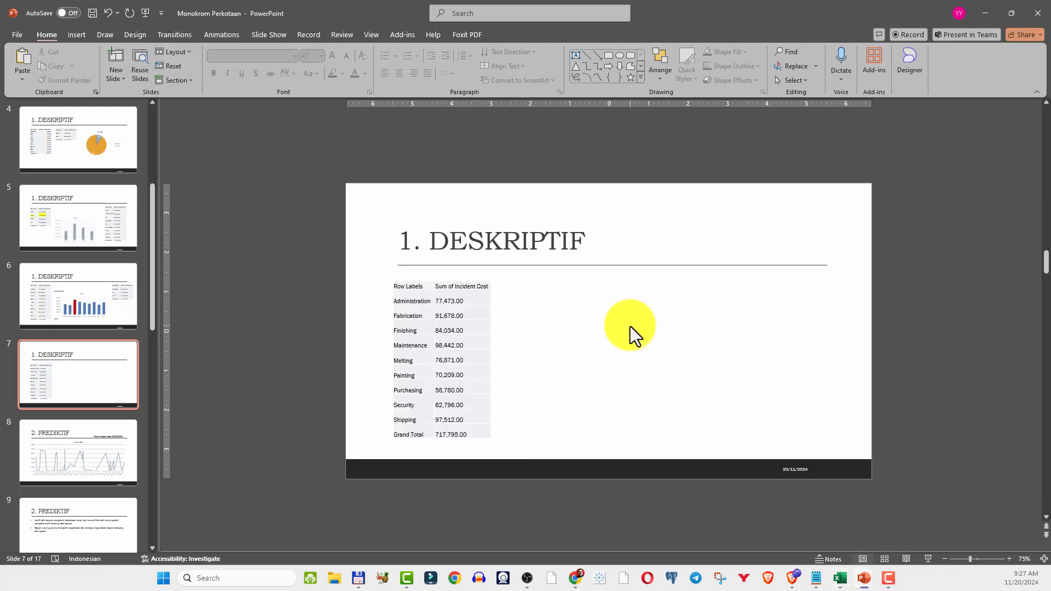
pyautogui.hotkey('ctrl', 'alt', 'v')
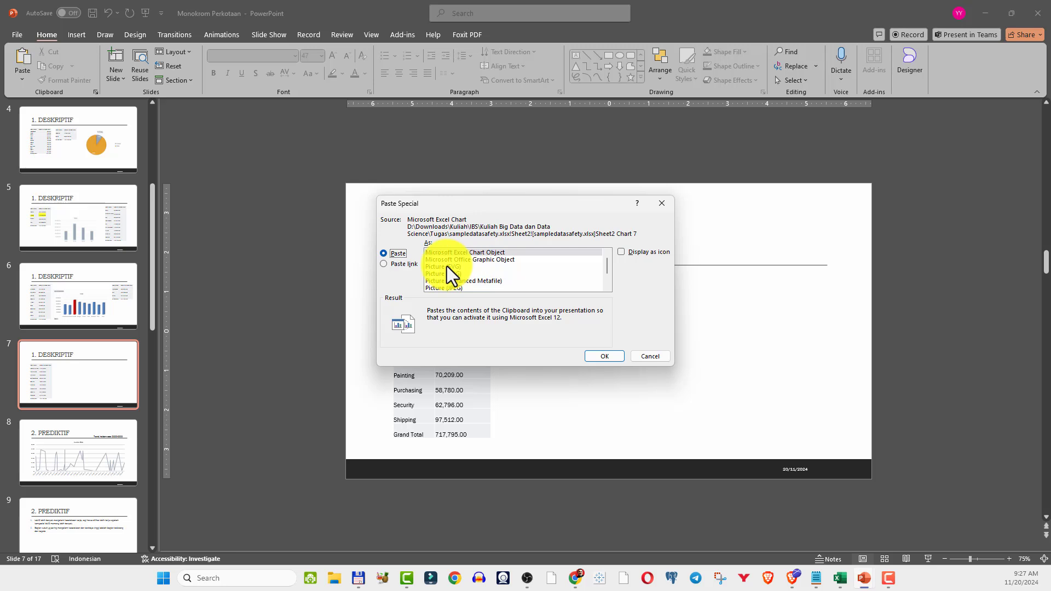
pyautogui.click(447, 267)
pyautogui.doubleClick(447, 266)
pyautogui.moveTo(620, 343); pyautogui.dragTo(733, 370)
pyautogui.click(247, 307)
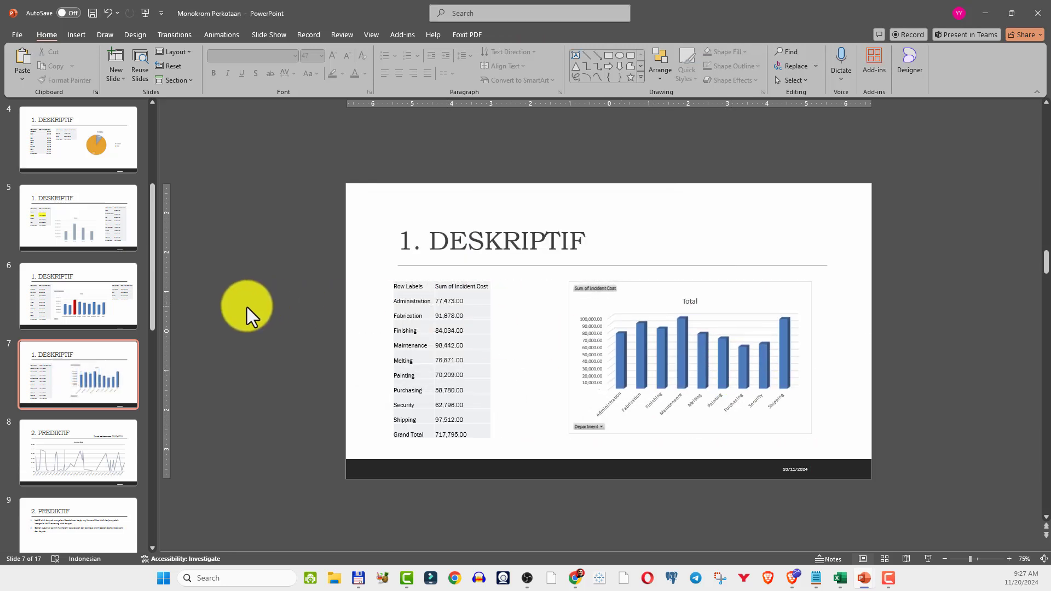
# After viewing slide 5, return to Excel, delete the department PivotChart and replace Department with Age Group in the pivot table rows
pyautogui.click(59, 224)
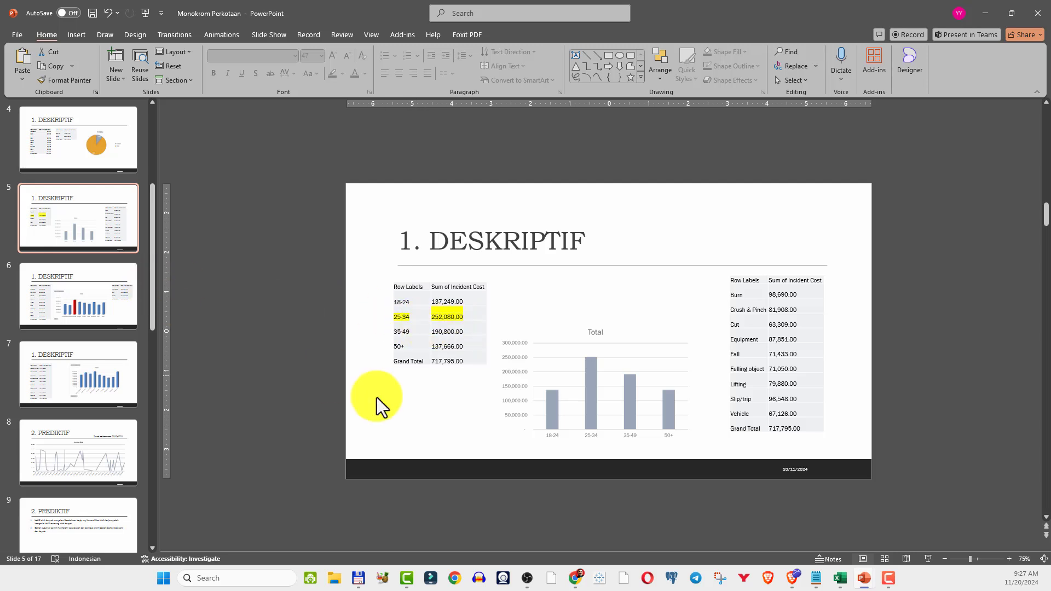
pyautogui.click(840, 576)
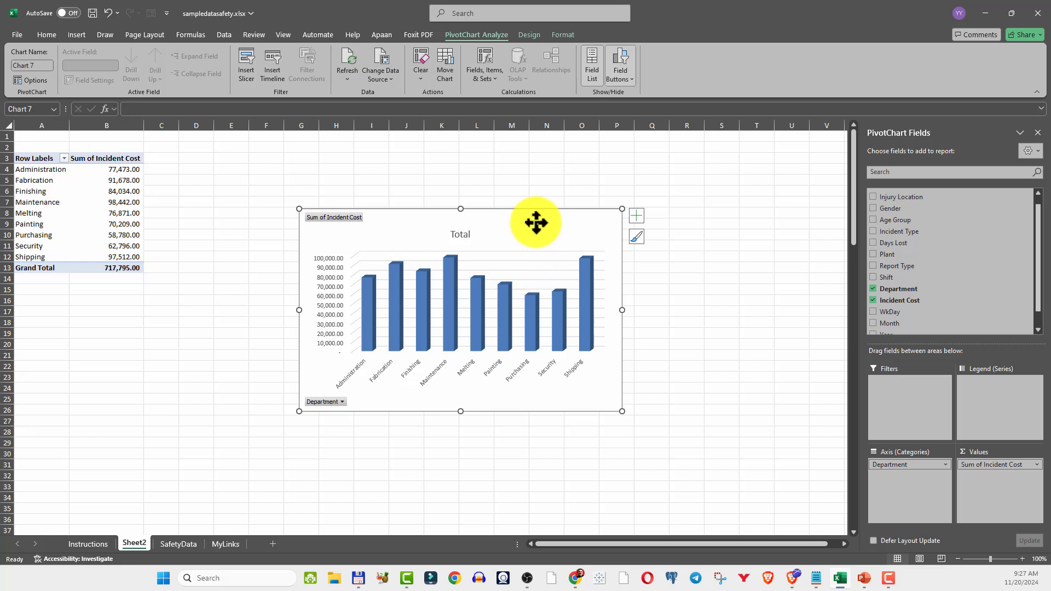
pyautogui.press('Delete')
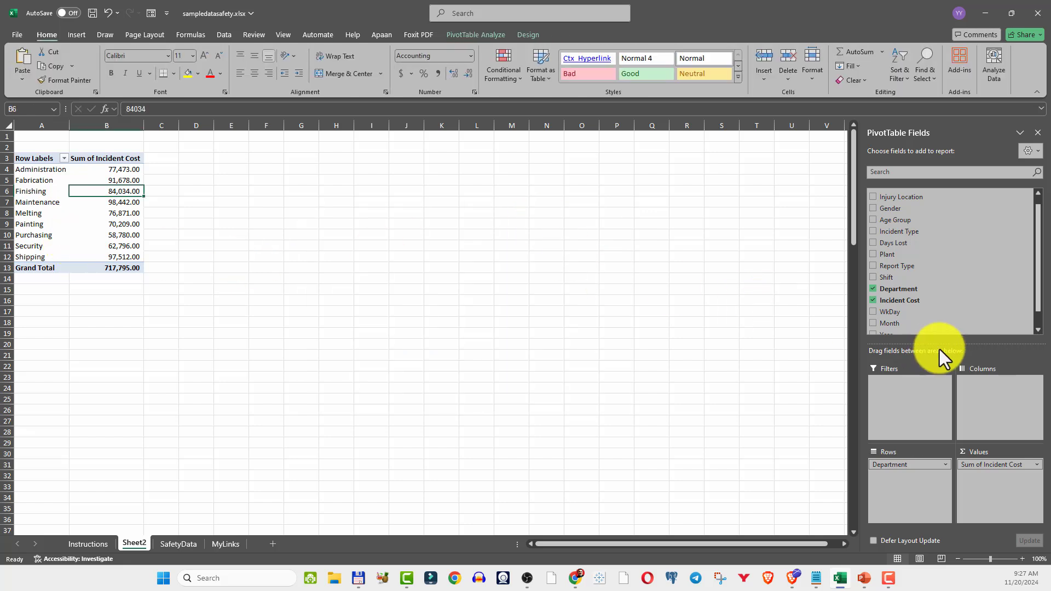
pyautogui.moveTo(923, 464)
pyautogui.mouseDown()
pyautogui.moveTo(927, 219)
pyautogui.moveTo(936, 475)
pyautogui.mouseUp()
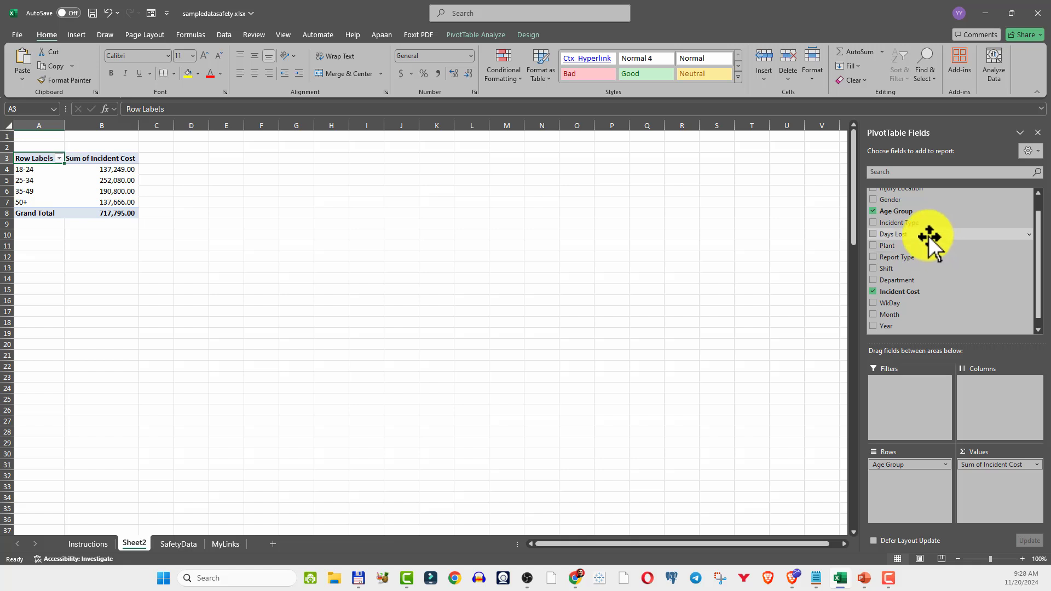
# Nest Injury Location under Age Group in the pivot rows and examine the Head cost within 25-34
pyautogui.scroll(1, 929, 237)
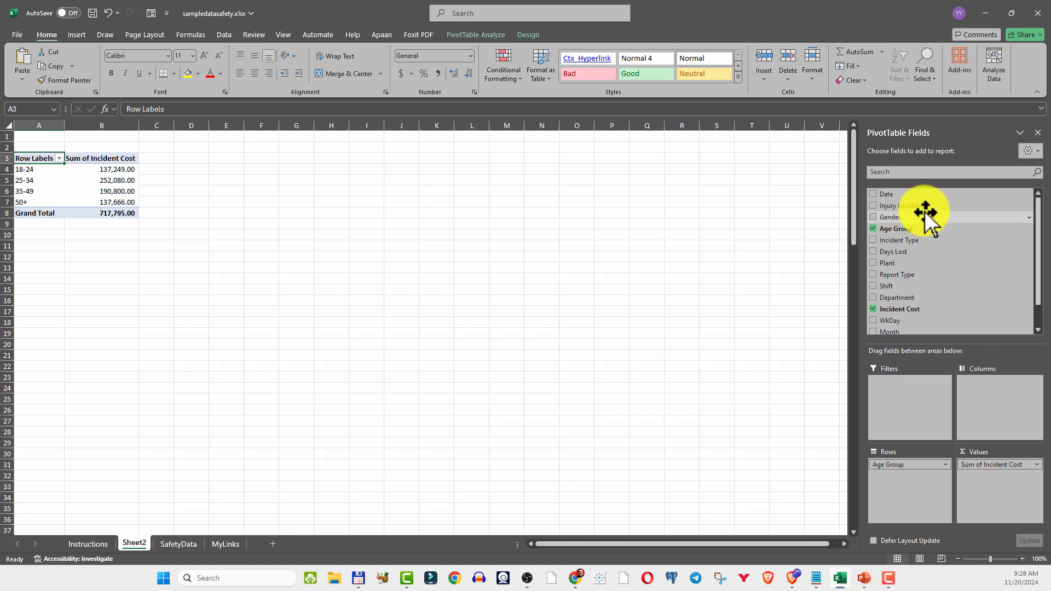
pyautogui.moveTo(919, 208); pyautogui.dragTo(931, 495)
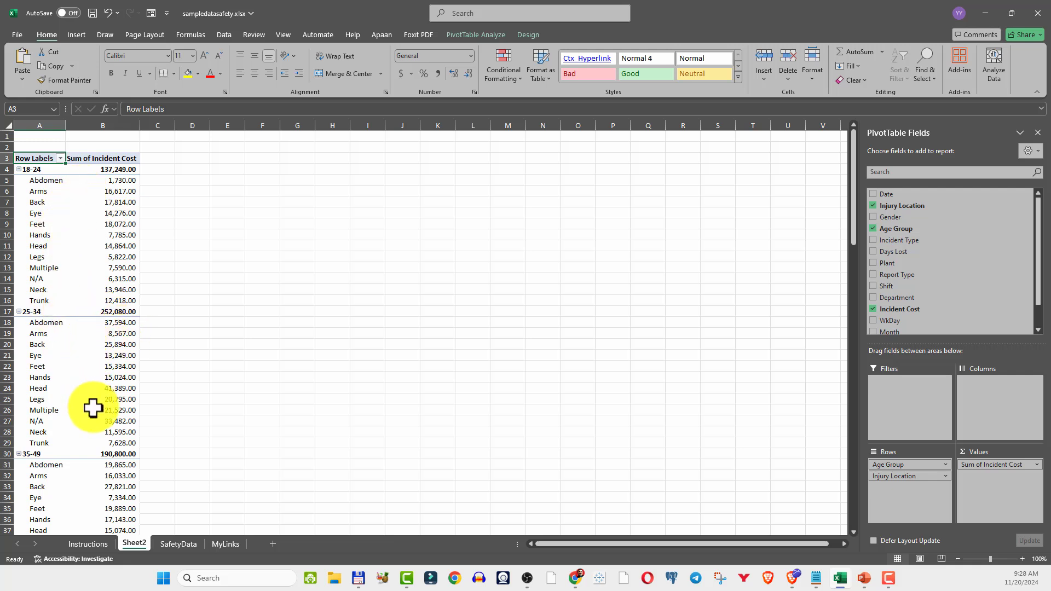
pyautogui.click(78, 389)
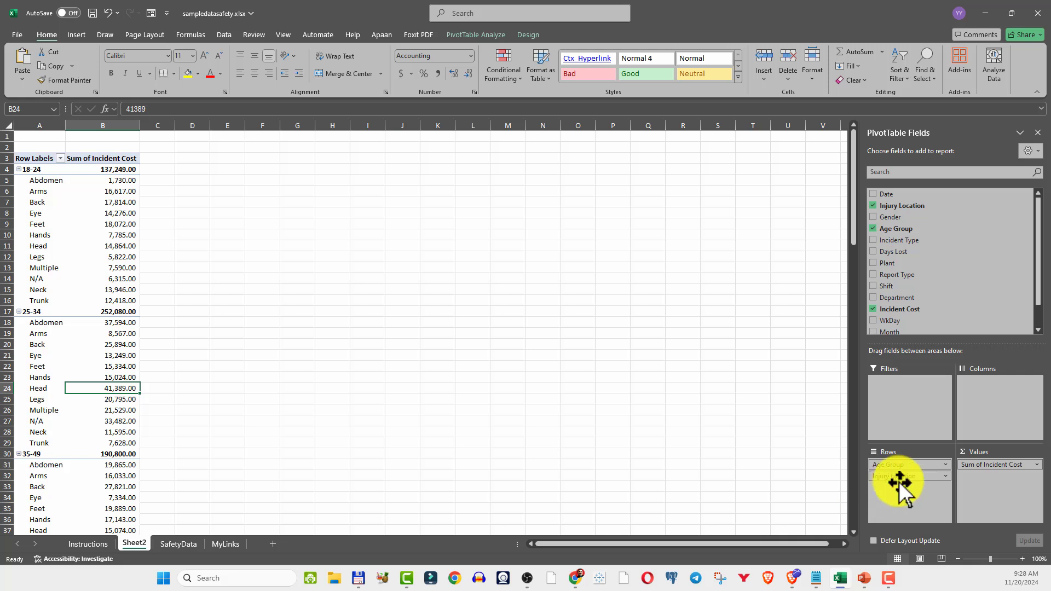
# Replace Injury Location with Plant under Age Group in the pivot rows and examine Florida's cost within 25-34
pyautogui.moveTo(905, 476); pyautogui.dragTo(938, 282)
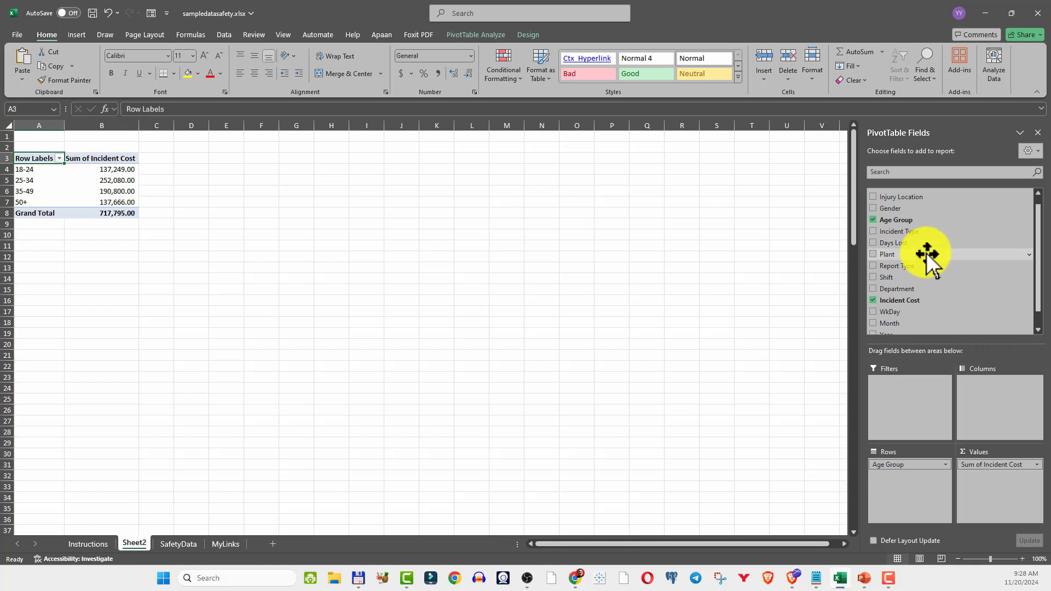
pyautogui.moveTo(927, 256); pyautogui.dragTo(922, 486)
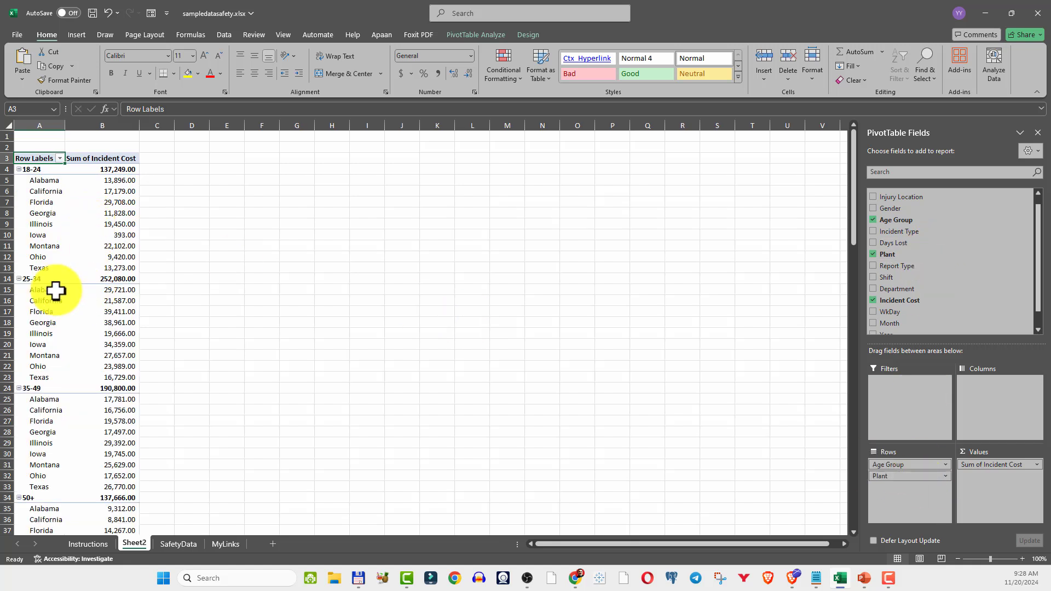
pyautogui.click(126, 312)
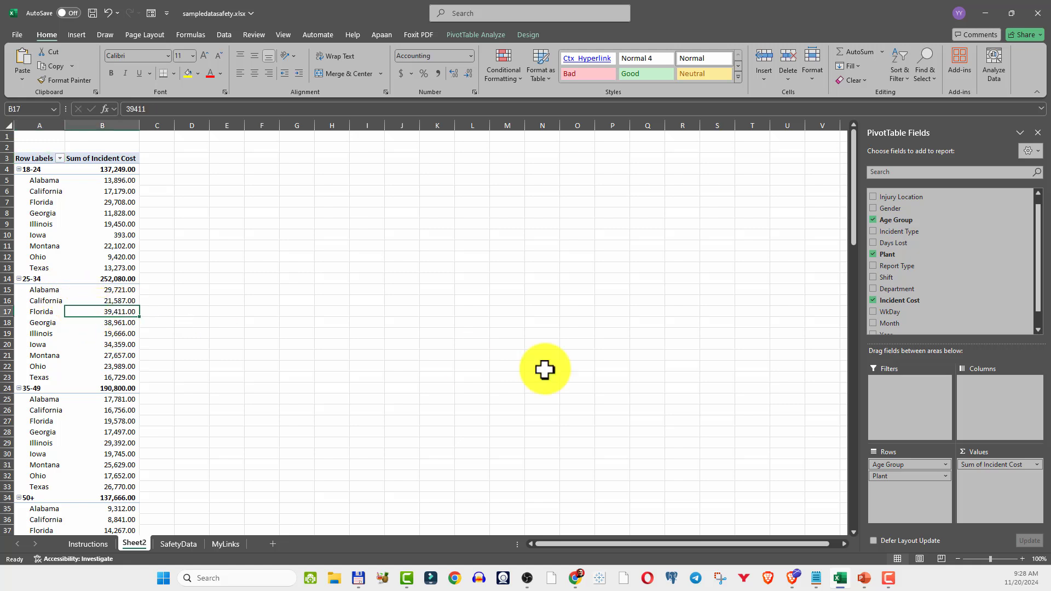
# Swap Plant for Shift under Age Group, examine the Day cost within 25-34, and remove Shift from the rows
pyautogui.moveTo(908, 474); pyautogui.dragTo(927, 498)
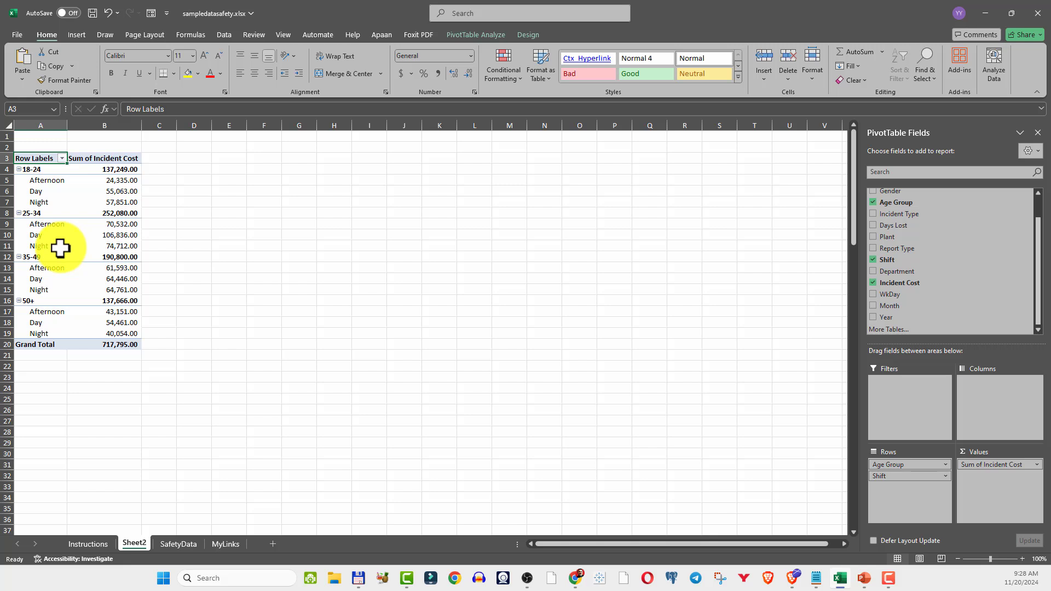
pyautogui.click(110, 235)
pyautogui.moveTo(906, 477); pyautogui.dragTo(957, 254)
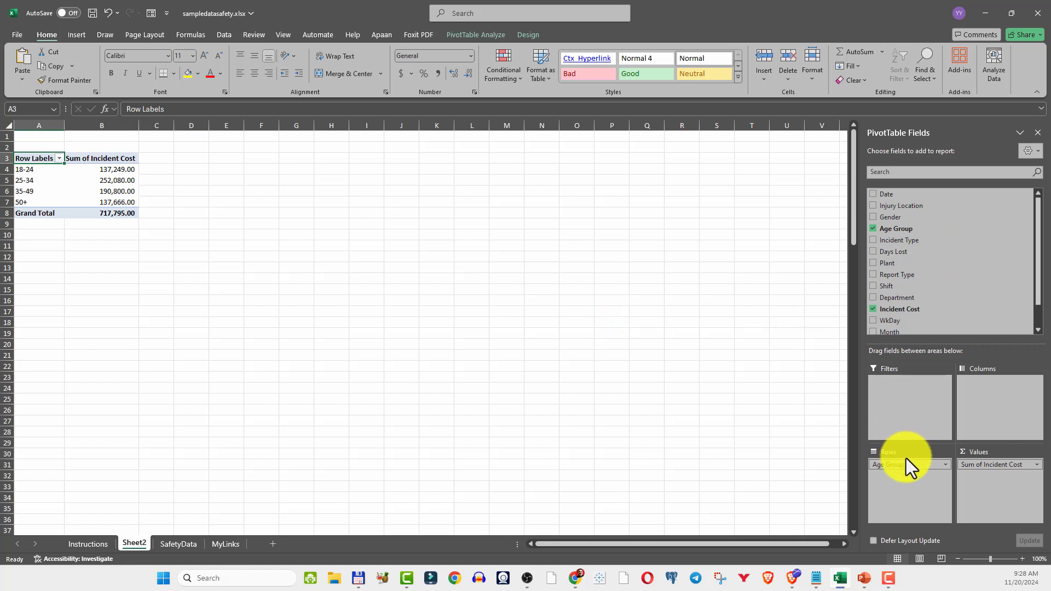
# Rebuild the pivot rows as Shift with Age Group nested beneath, check Day shift's 25-34 cost and switch to PowerPoint
pyautogui.moveTo(906, 465); pyautogui.dragTo(943, 274)
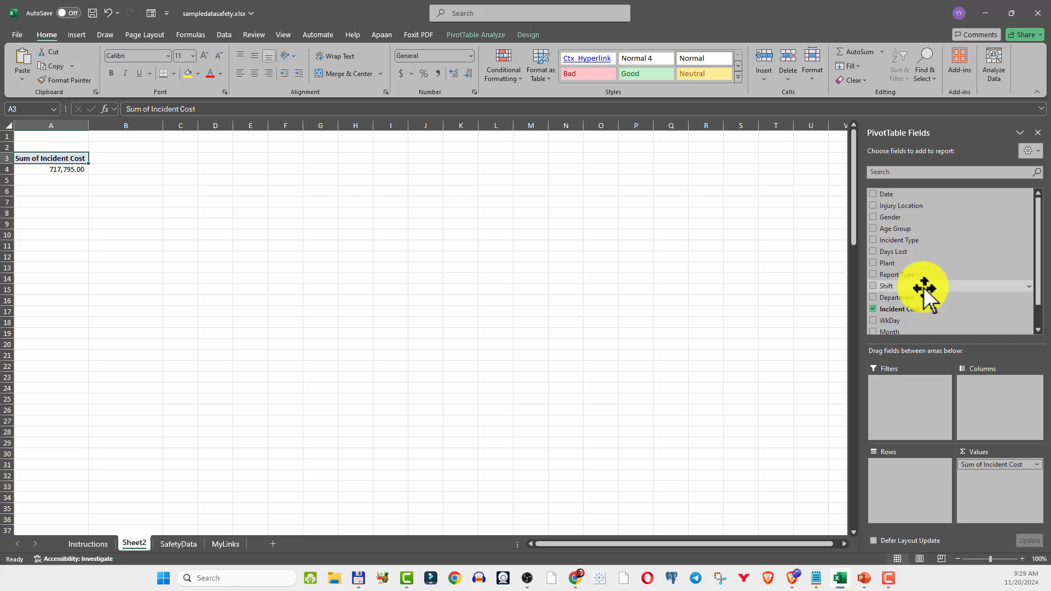
pyautogui.moveTo(925, 288); pyautogui.dragTo(898, 476)
pyautogui.click(127, 180)
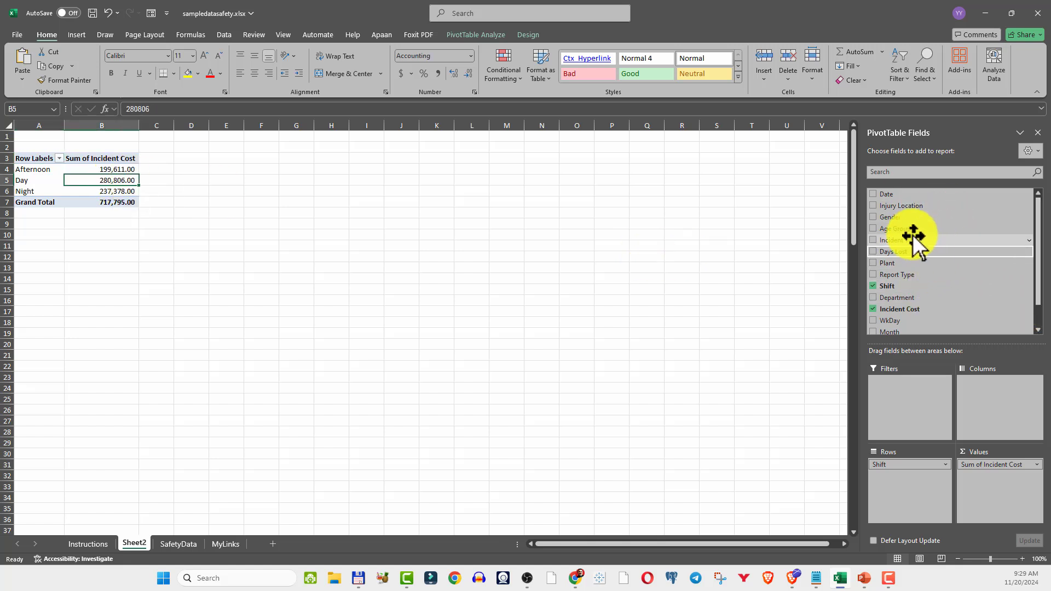
pyautogui.moveTo(913, 231); pyautogui.dragTo(920, 503)
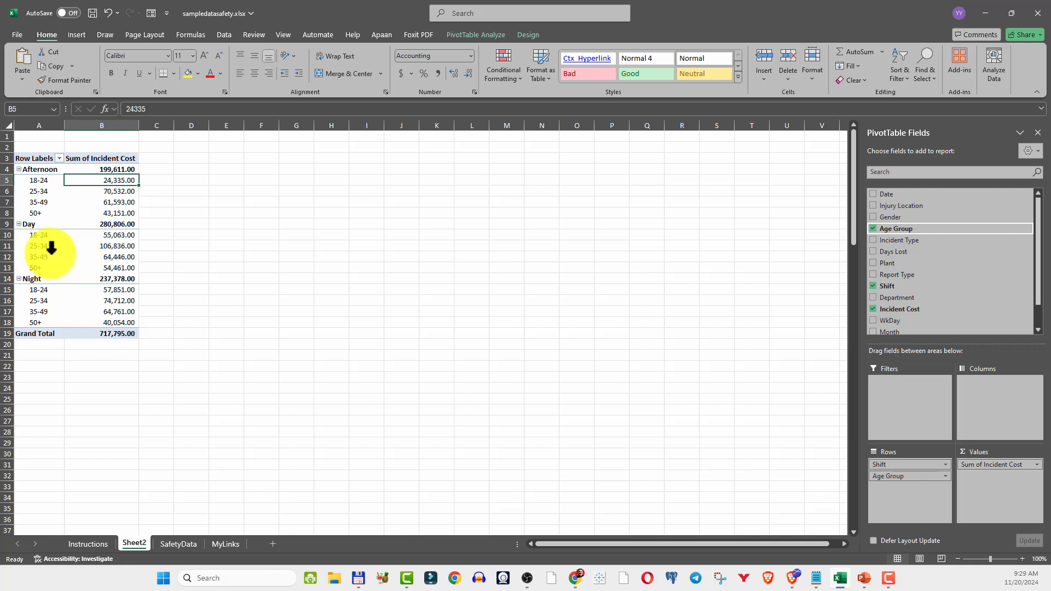
pyautogui.click(83, 249)
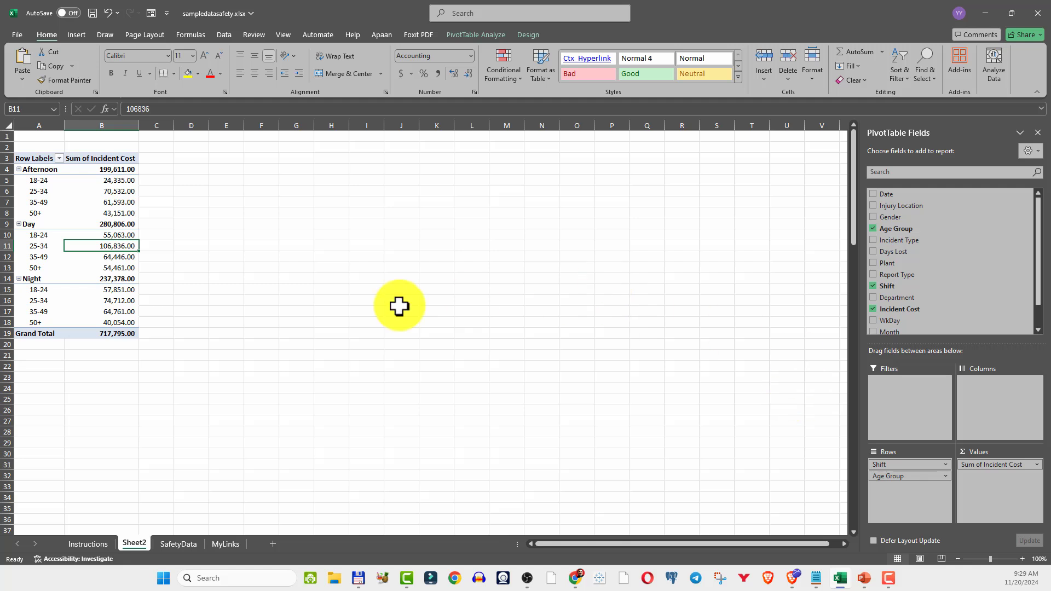
pyautogui.hotkey('alt', 'Tab')
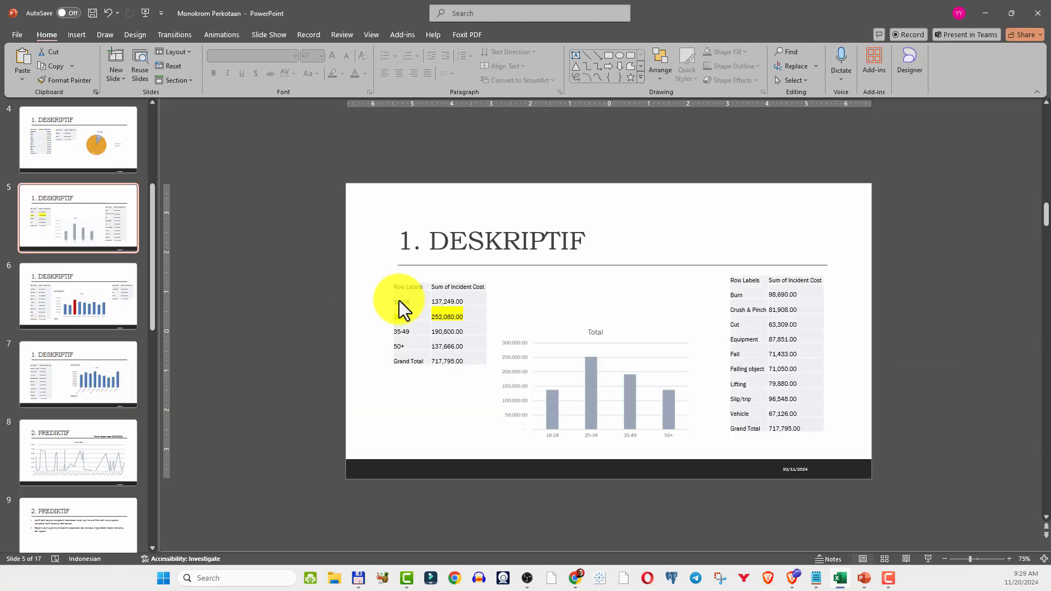